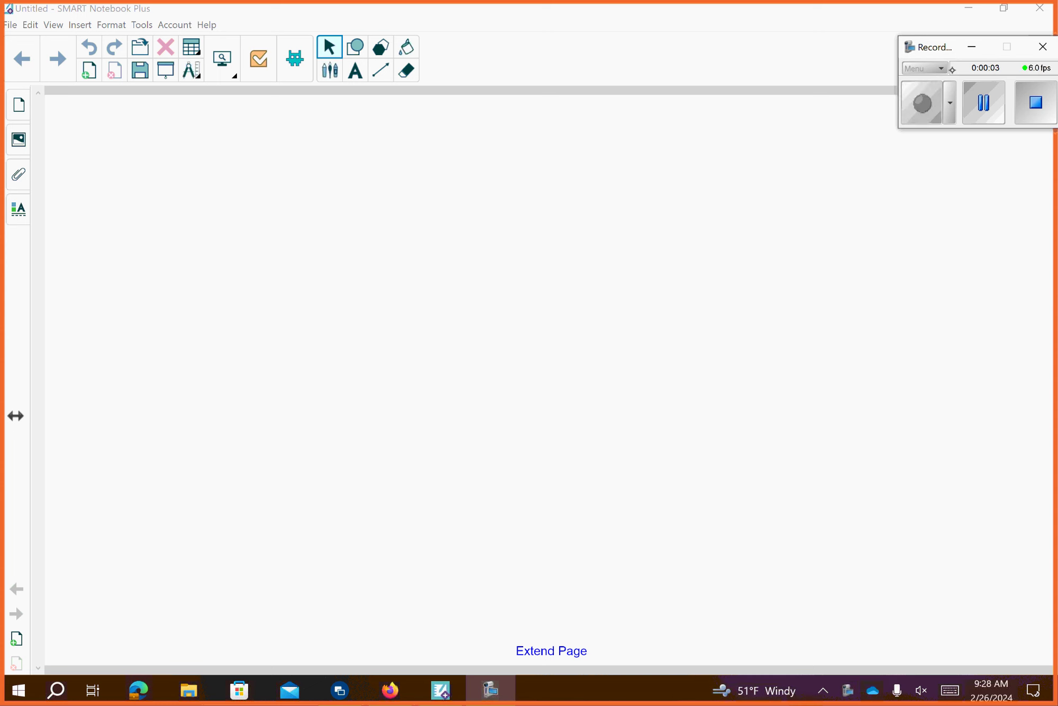
Switch to the Desmos graphing calculator in the browser and delete the existing normaldist and square-root expressions.
left_click(436, 682)
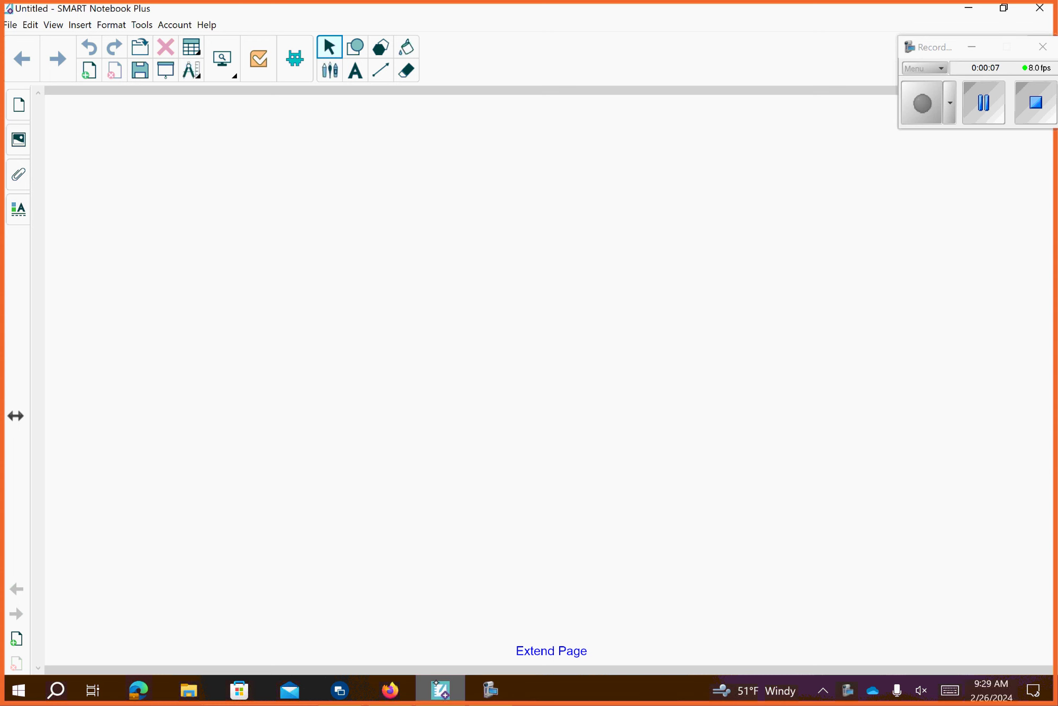
left_click(397, 689)
key("ctrl+Tab")
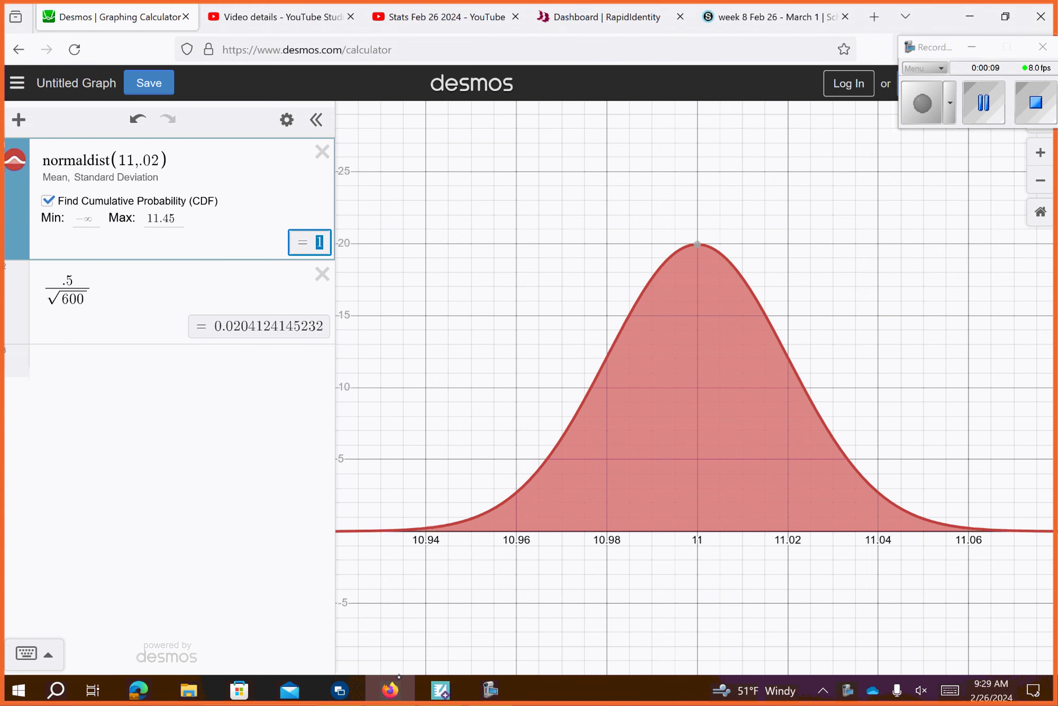
key("ctrl+d")
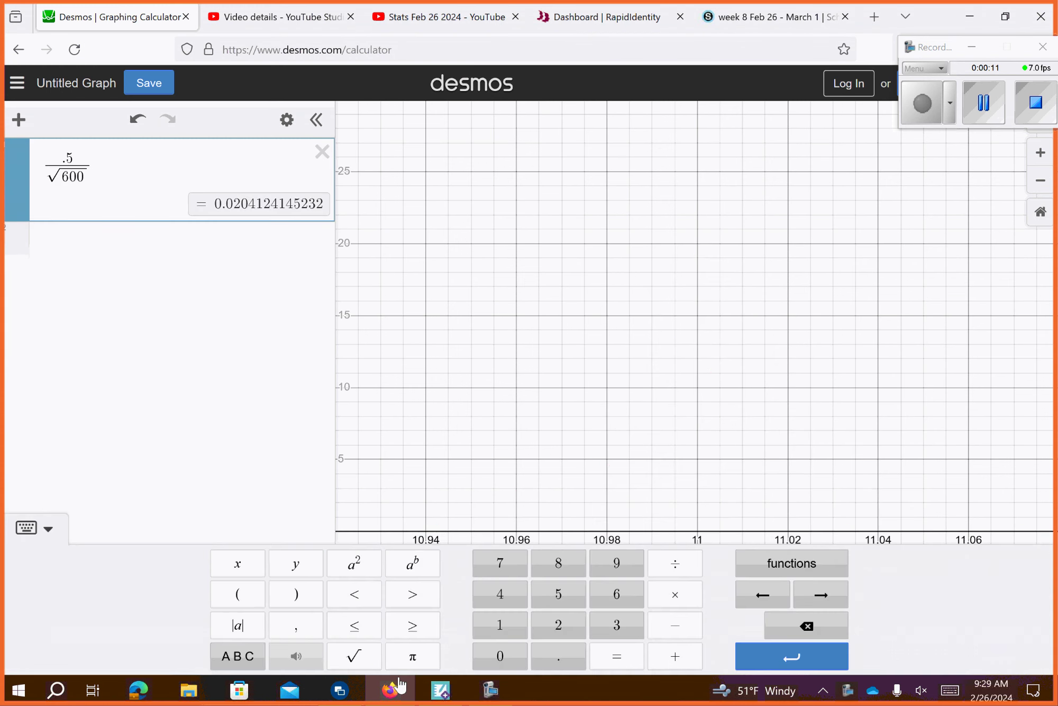
key("ctrl+d")
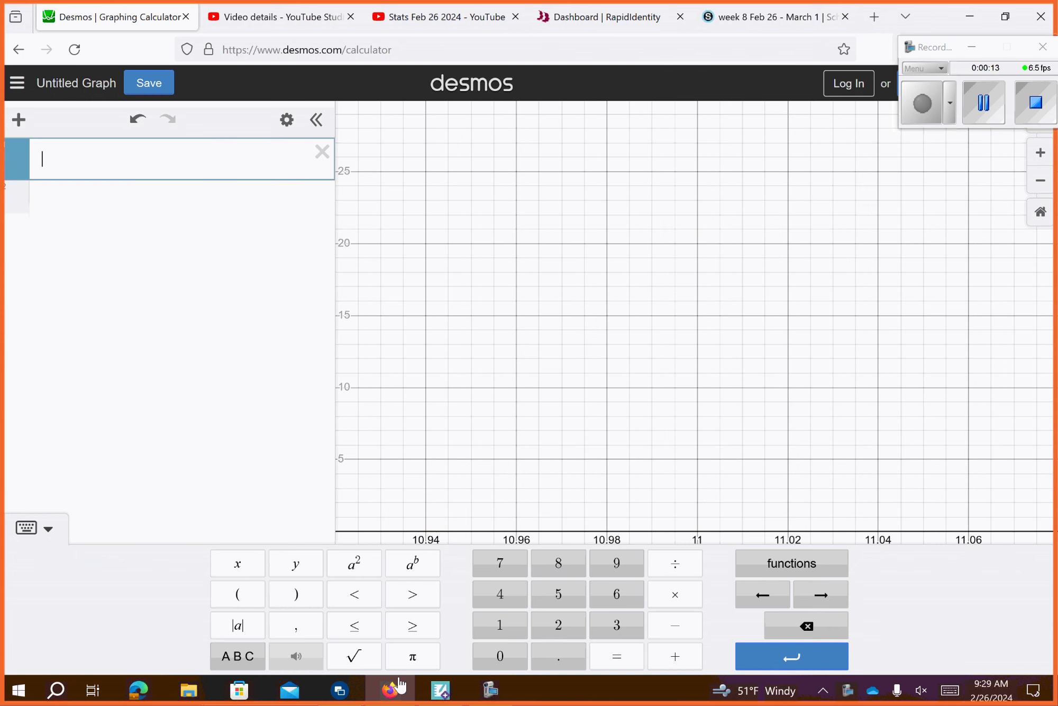
Graph the equation y = 110x − x² − 1000 and reset the graph to its default view.
type("y=110x")
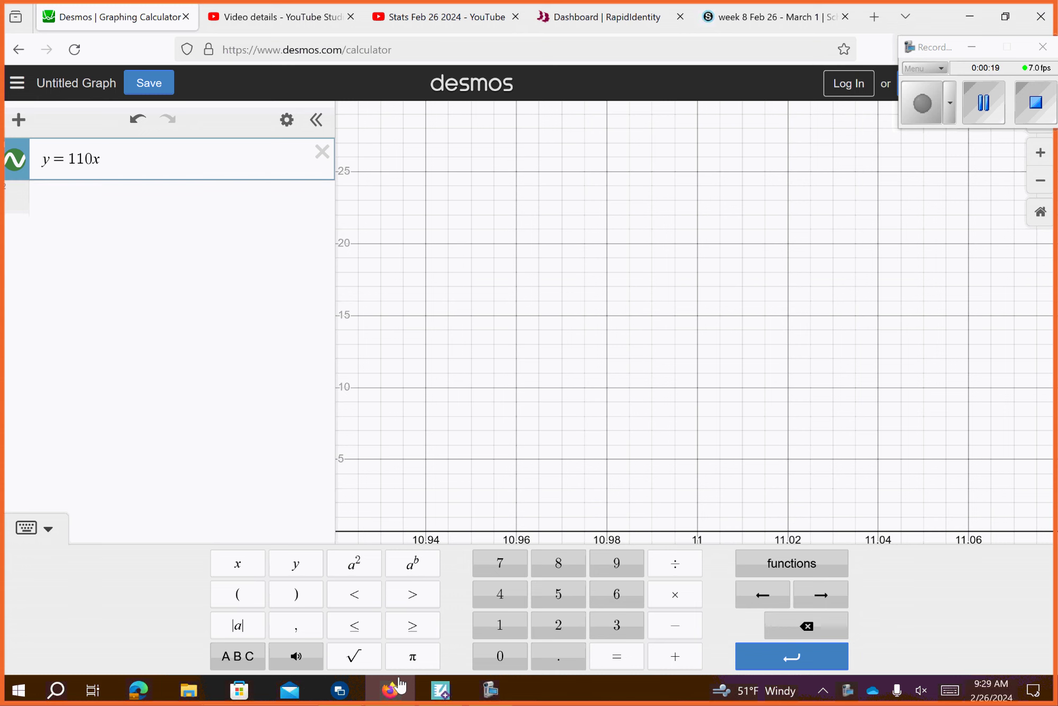
type("-")
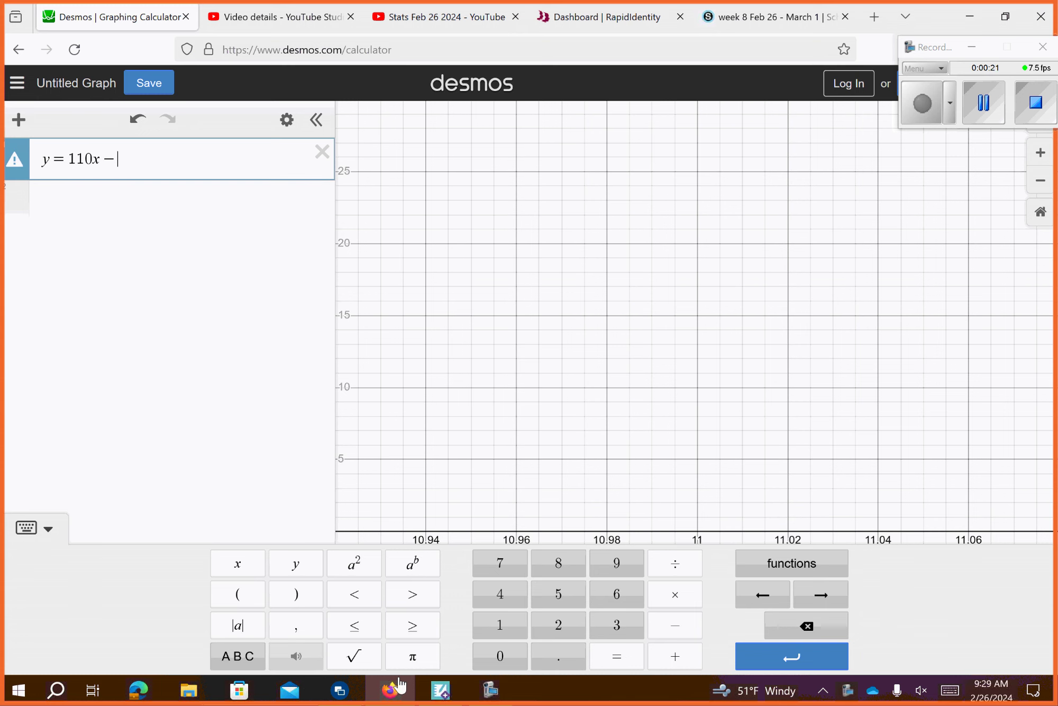
type("x^2")
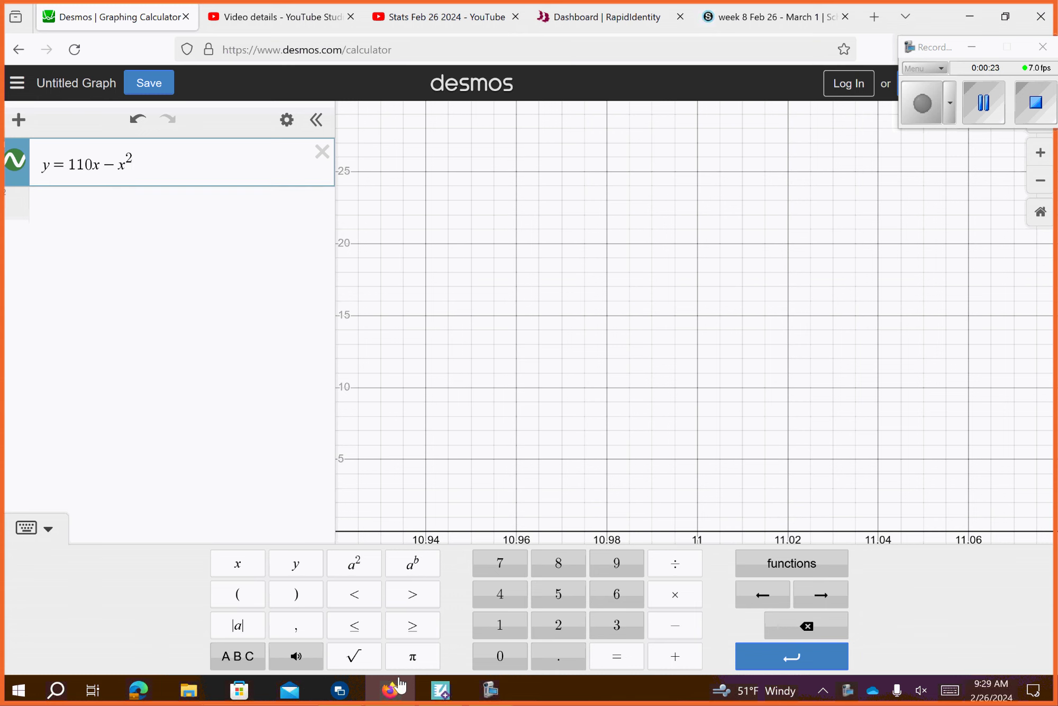
type("-1000")
left_click(1040, 211)
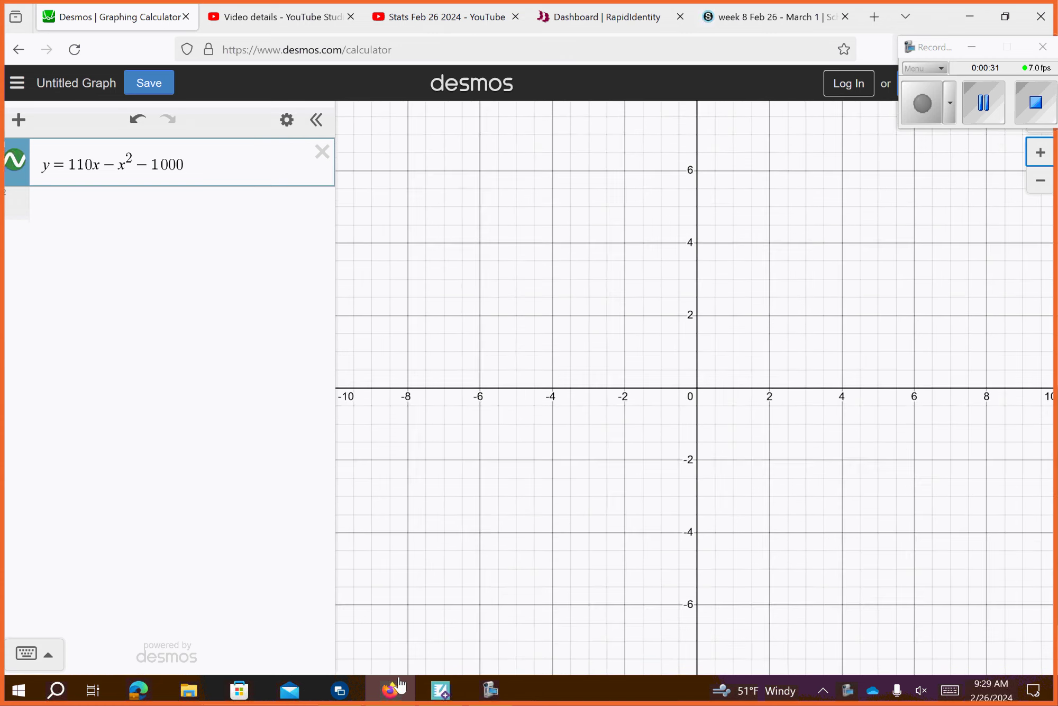
scroll(749, 463, "down", 5)
left_click_drag(857, 391, 719, 562)
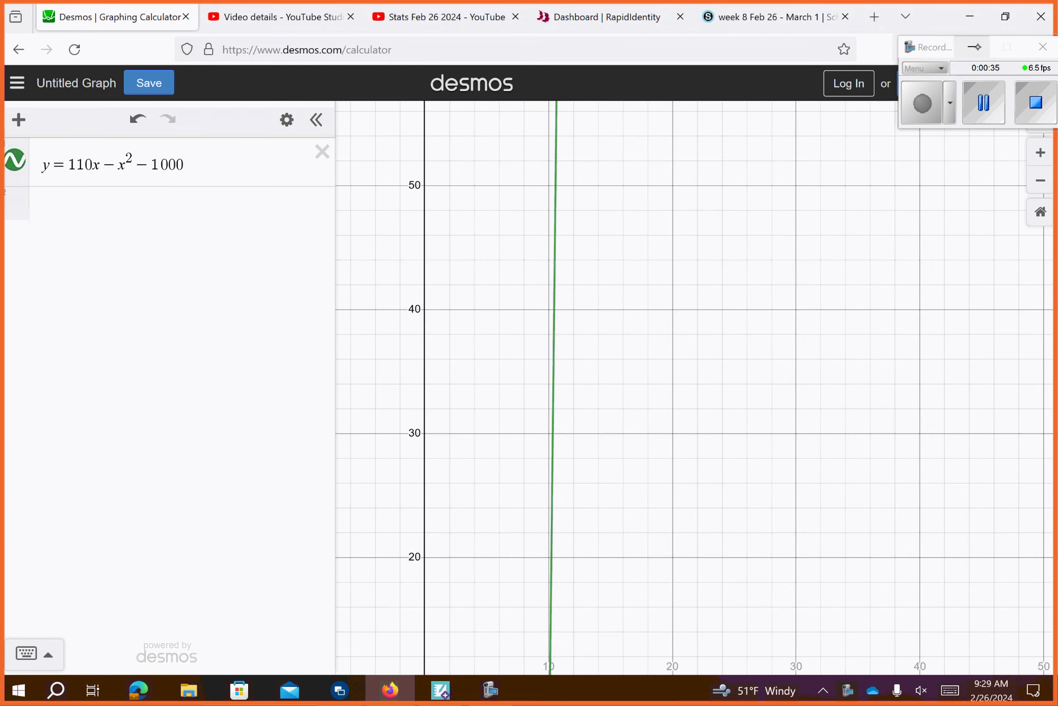
Switch the graph to the large-text display size, restore the screen recorder window and close the graph settings.
left_click(973, 48)
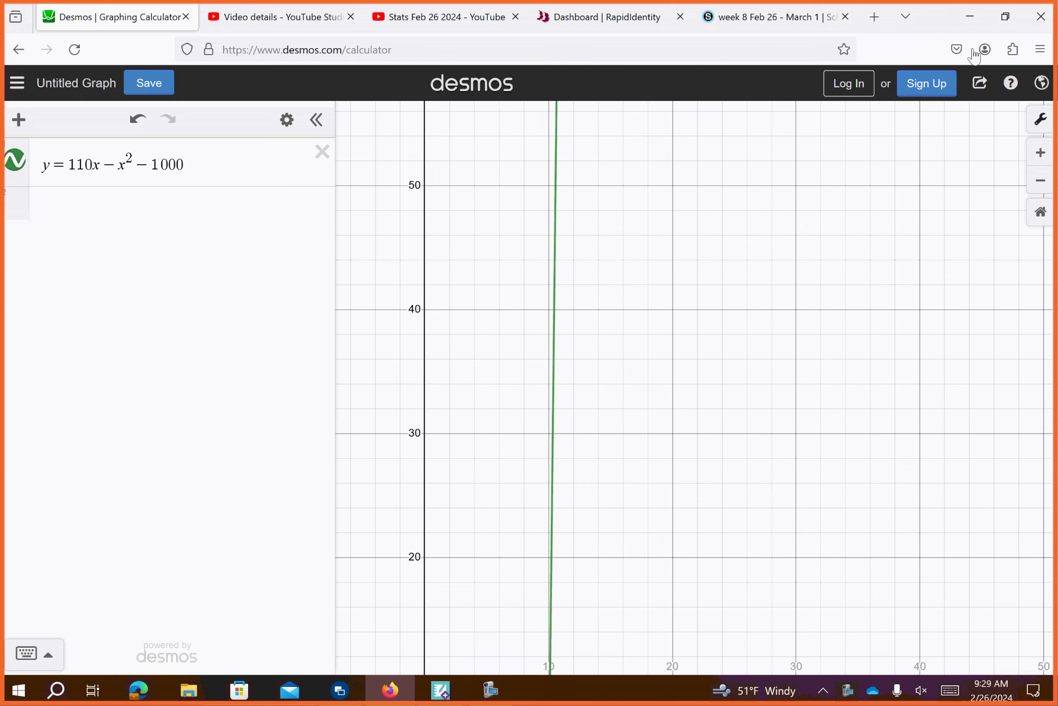
left_click(1040, 119)
left_click(957, 127)
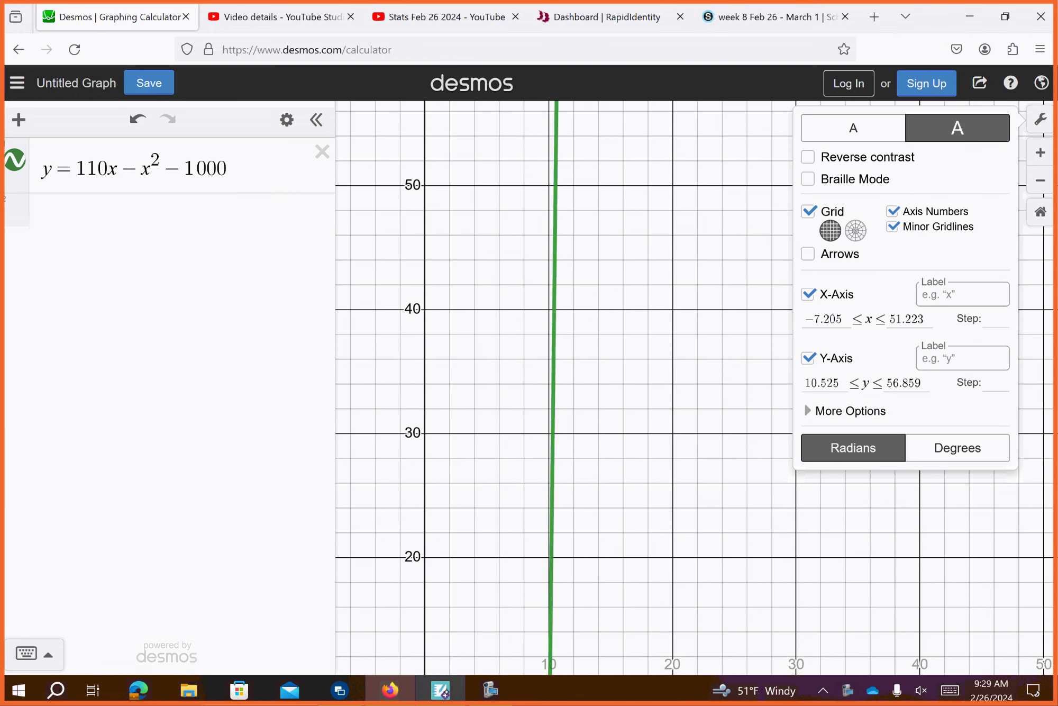
left_click(440, 689)
left_click(490, 689)
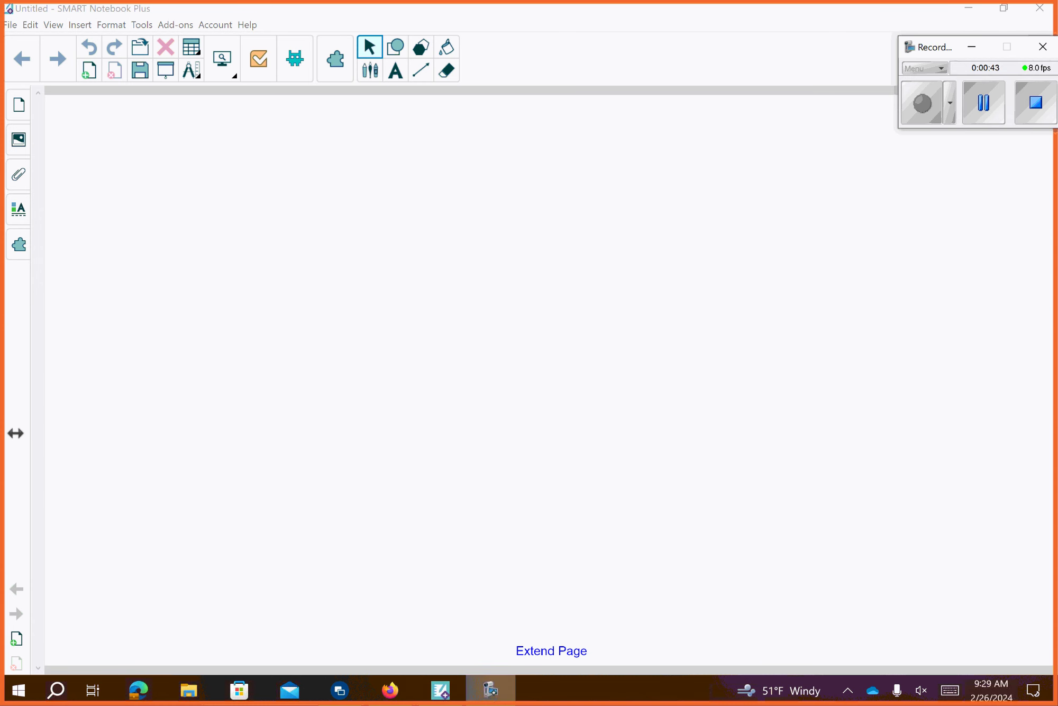
left_click(392, 689)
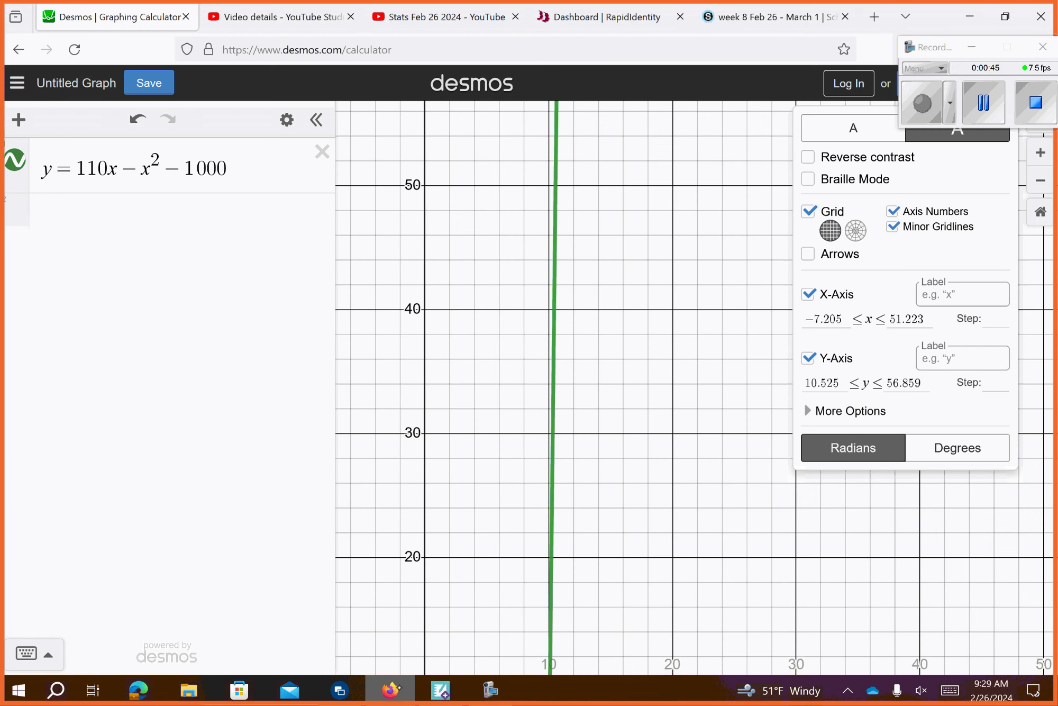
left_click(664, 500)
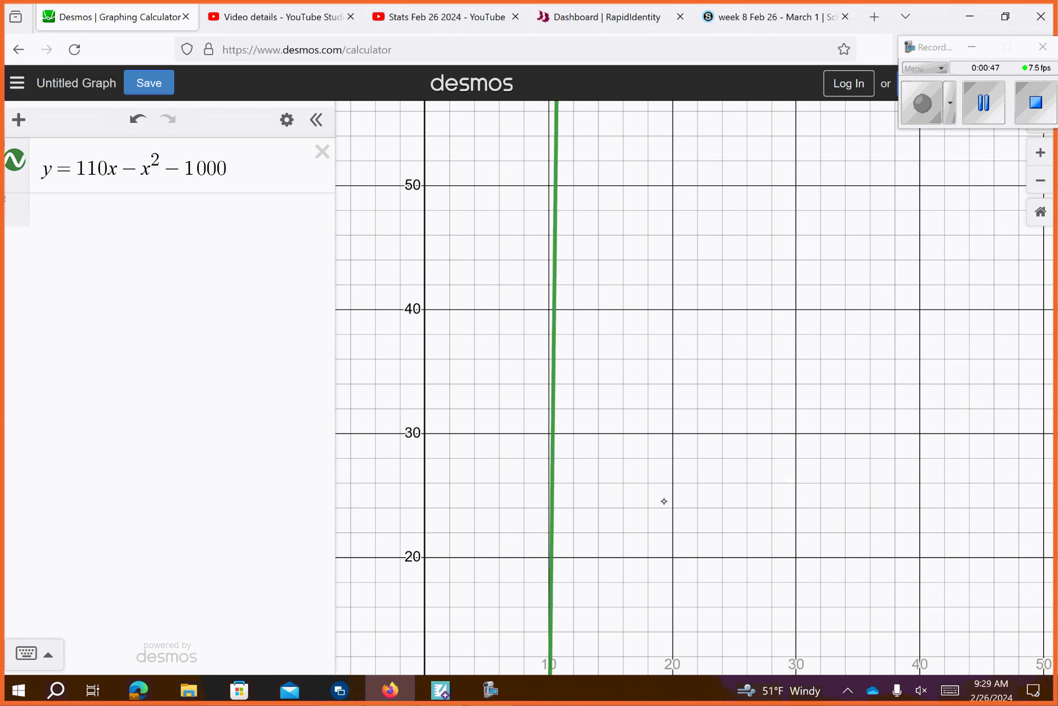
Find the peak of the parabola and display the coordinates of its vertex.
left_click_drag(713, 359, 654, 614)
left_click_drag(691, 277, 709, 601)
left_click_drag(696, 370, 676, 654)
left_click_drag(719, 254, 703, 605)
left_click_drag(690, 264, 677, 462)
scroll(677, 462, "up", 12)
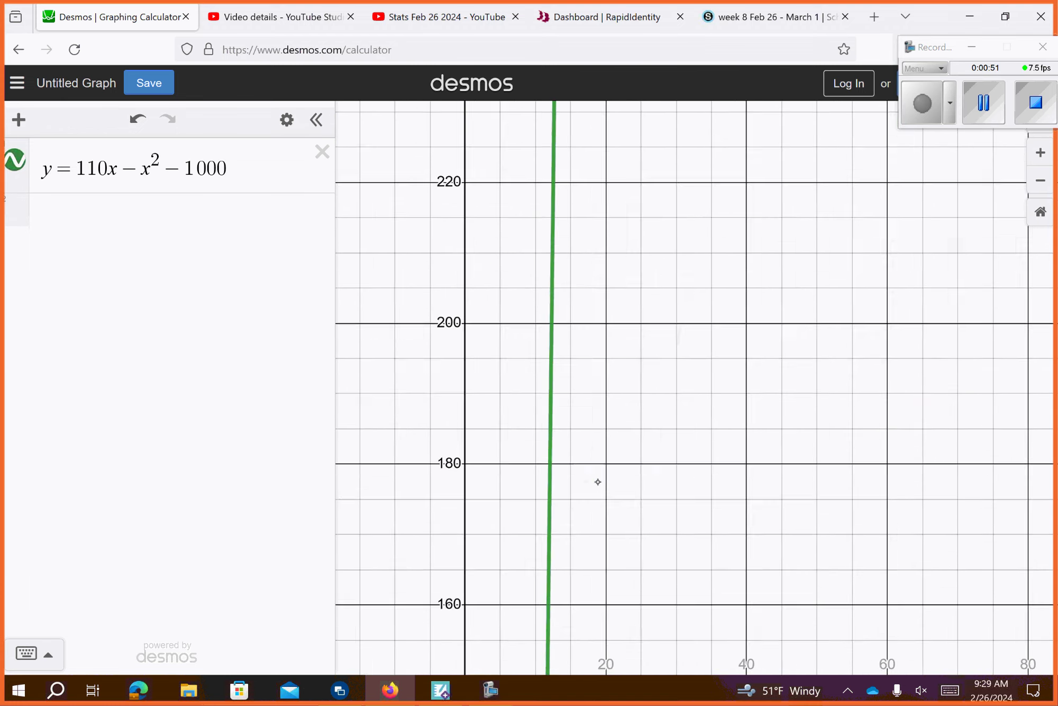
scroll(677, 603, "up", 15)
scroll(751, 421, "up", 15)
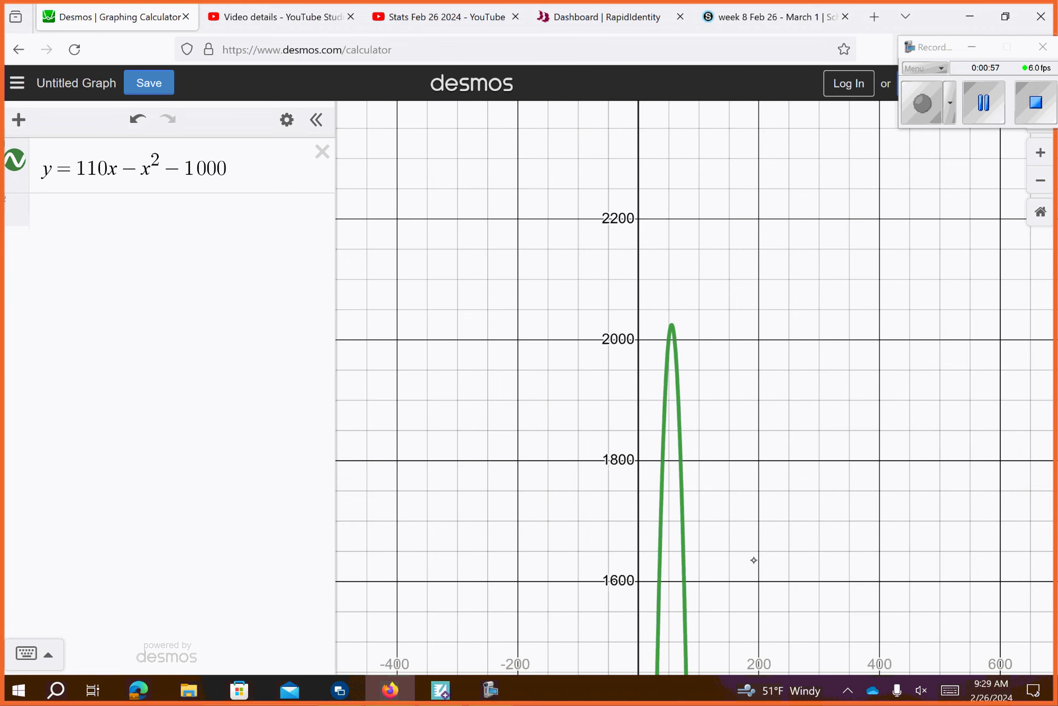
left_click(671, 324)
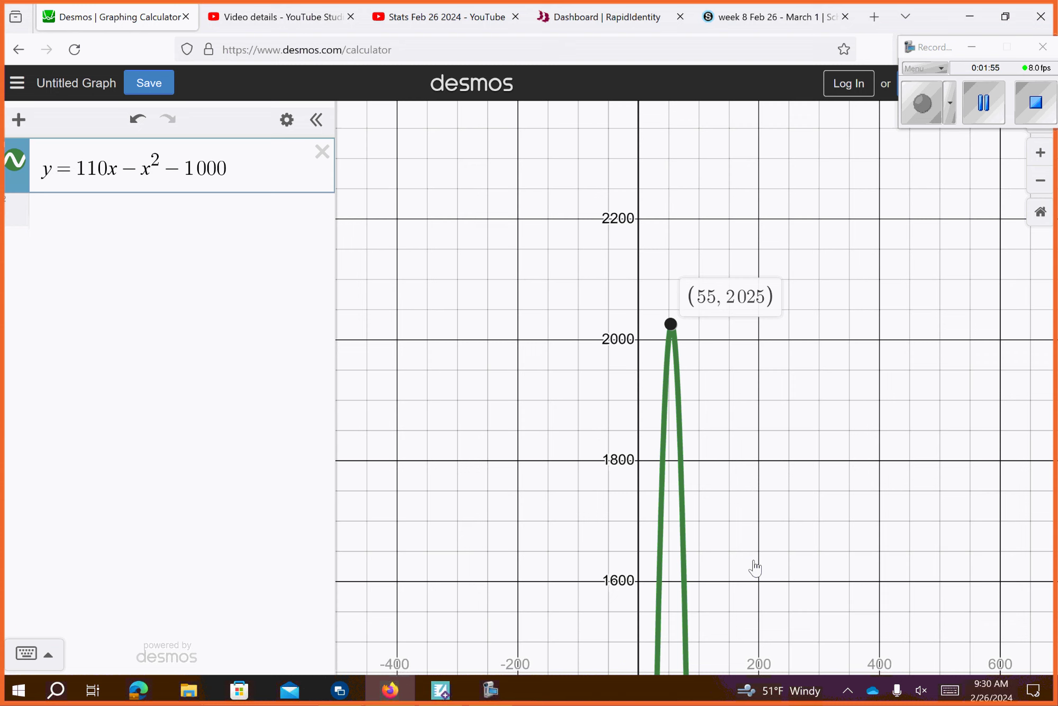
Replace the equation with y = −1100 + 120x − x².
left_click(322, 152)
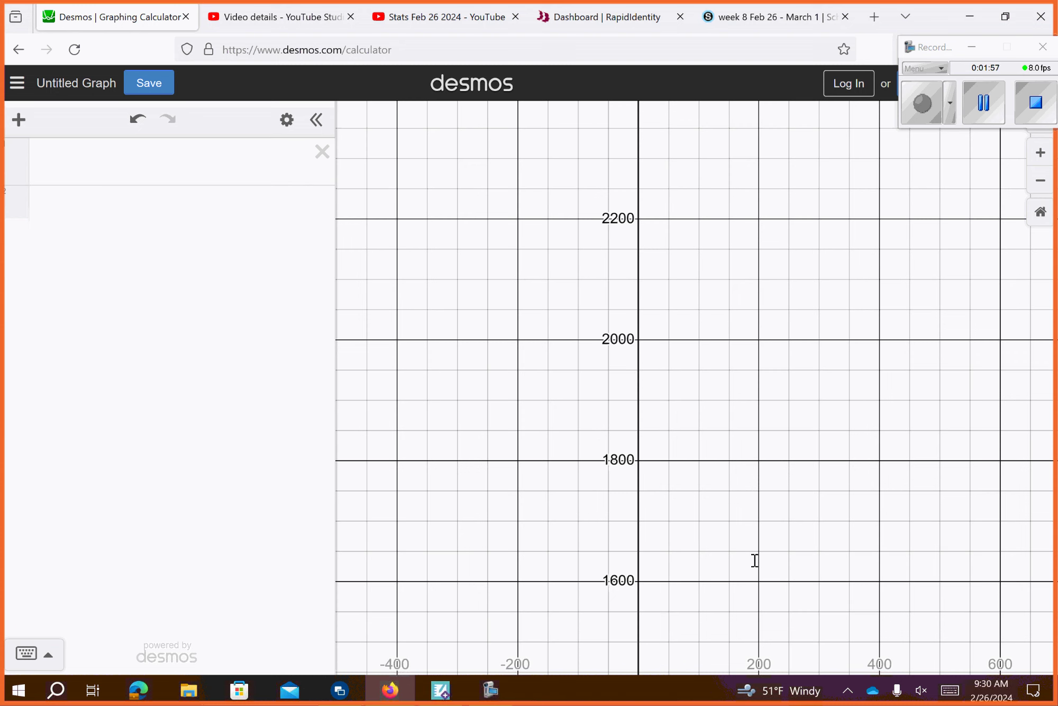
left_click(175, 161)
type("y=")
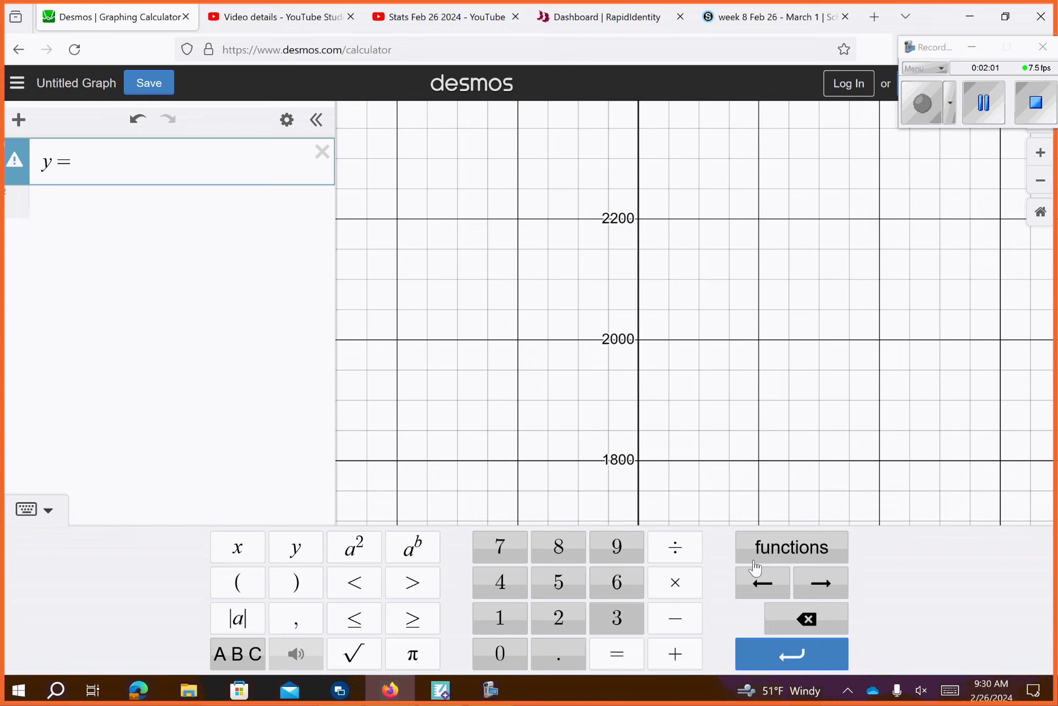
type("-11")
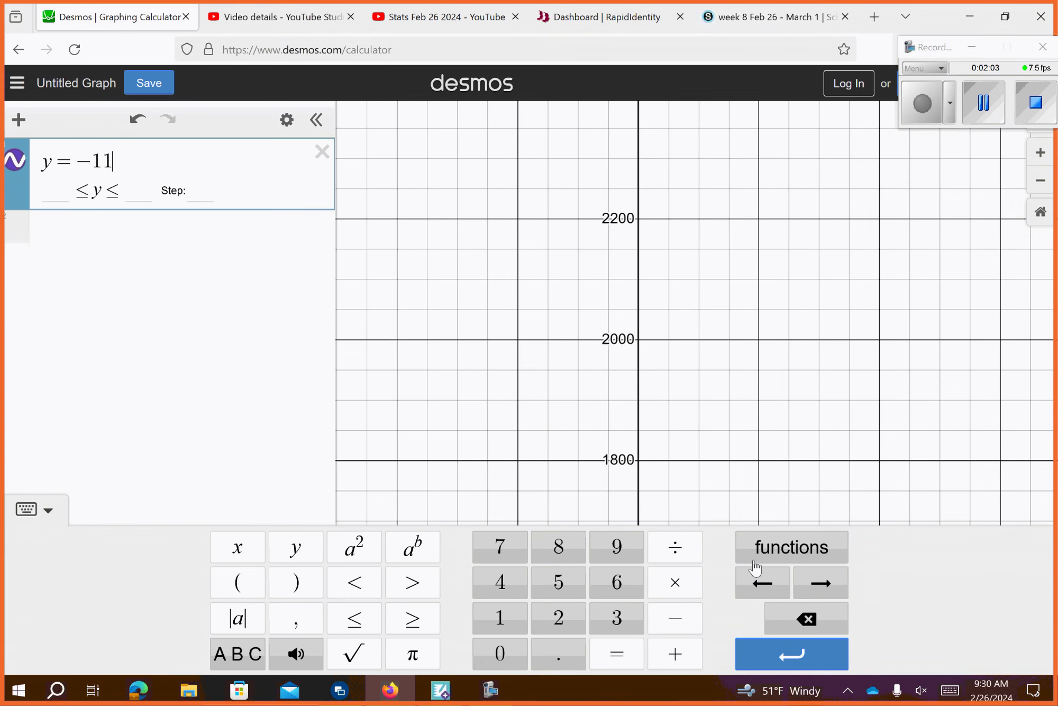
type("00+120x")
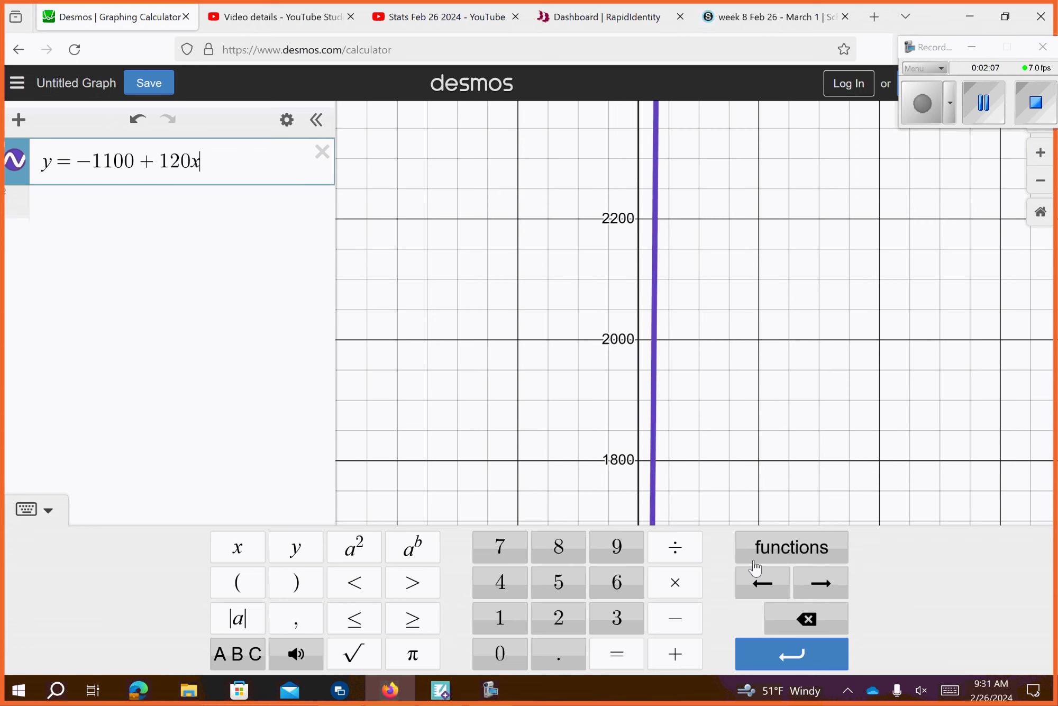
type("-x^2")
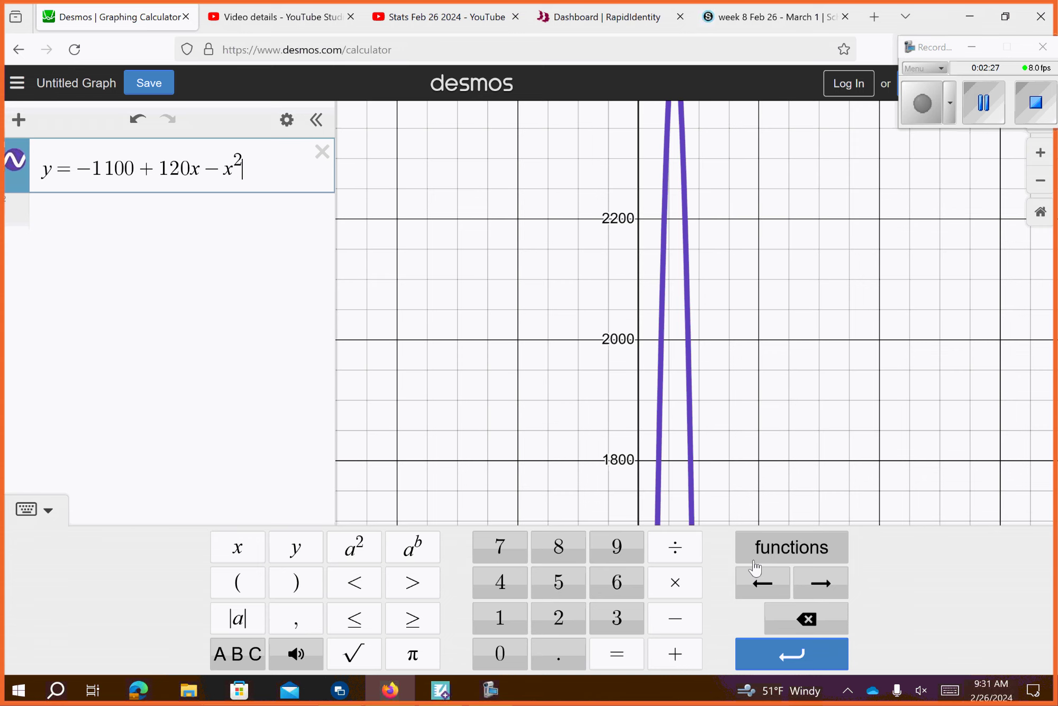
Reset the graph view, find where the new parabola crosses the x-axis and label both x-intercepts.
left_click_drag(794, 430, 787, 207)
left_click_drag(704, 397, 704, 242)
scroll(704, 398, "down", 5)
left_click(1040, 211)
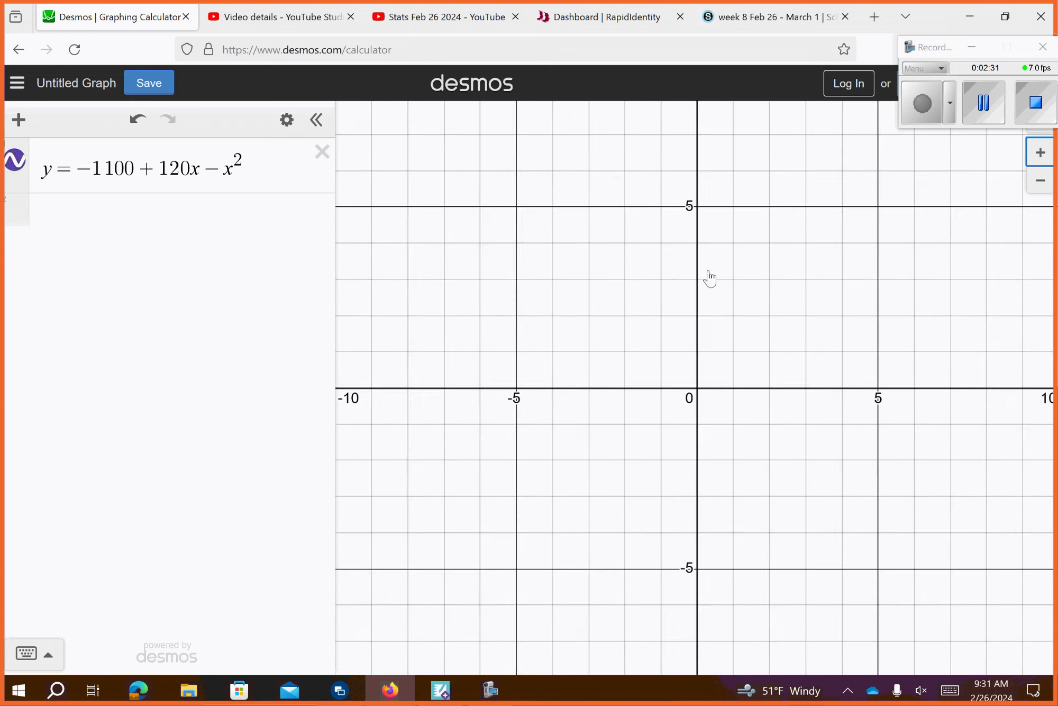
left_click_drag(744, 529, 706, 541)
left_click_drag(826, 447, 708, 482)
scroll(709, 482, "down", 3)
left_click_drag(781, 531, 696, 551)
scroll(698, 558, "down", 10)
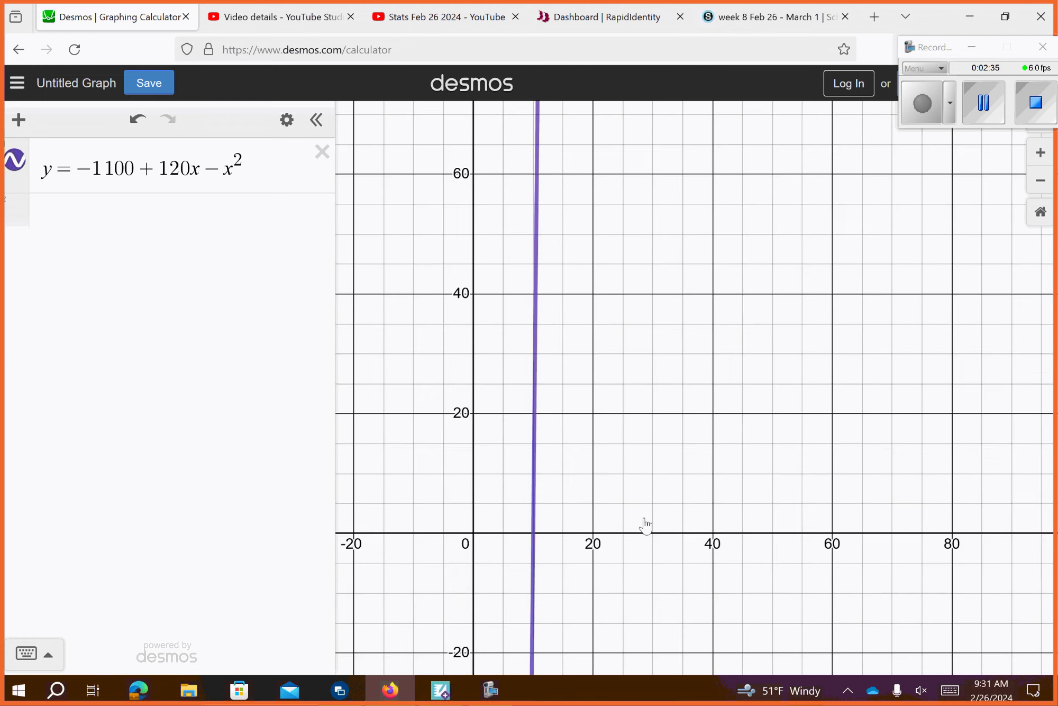
scroll(712, 522, "down", 3)
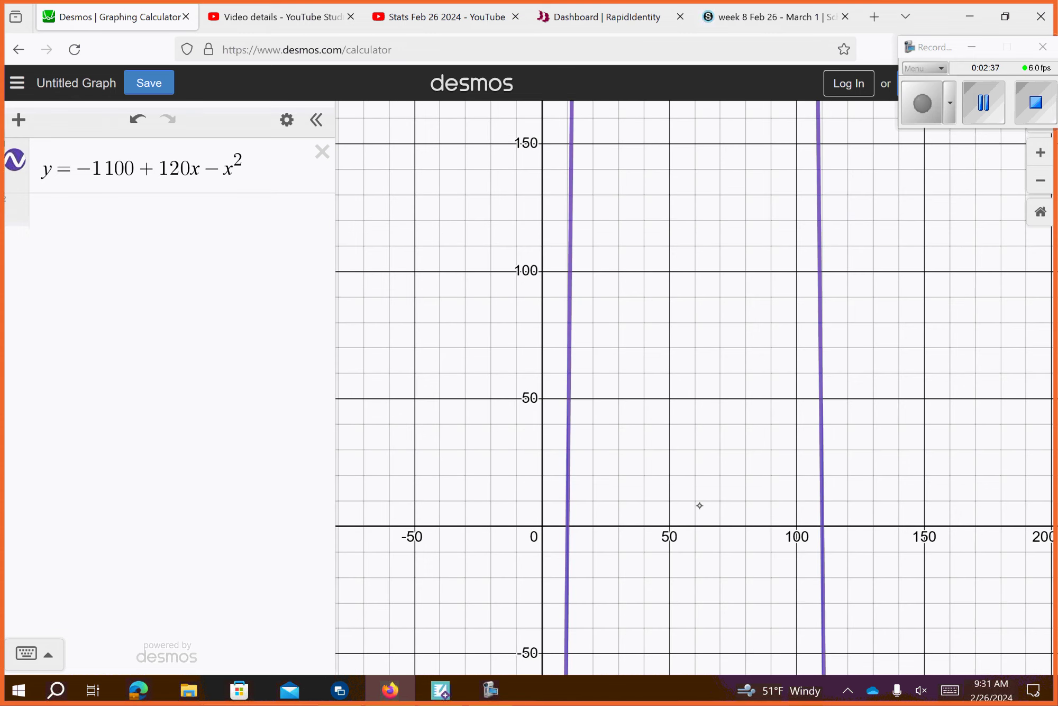
left_click(568, 525)
left_click(567, 525)
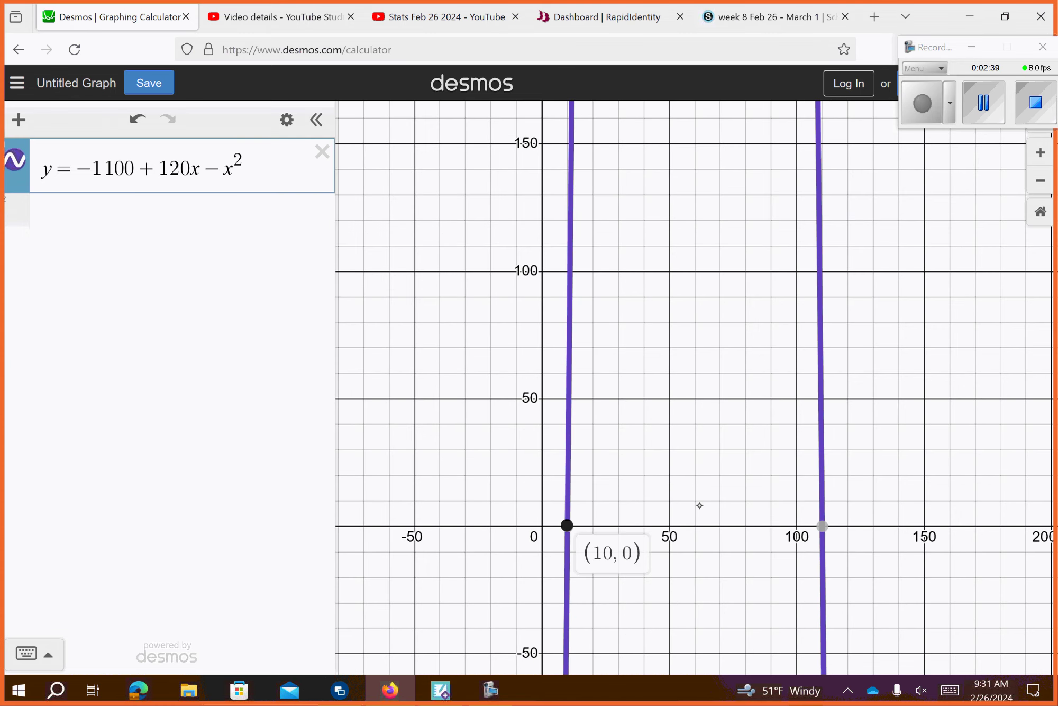
left_click(821, 525)
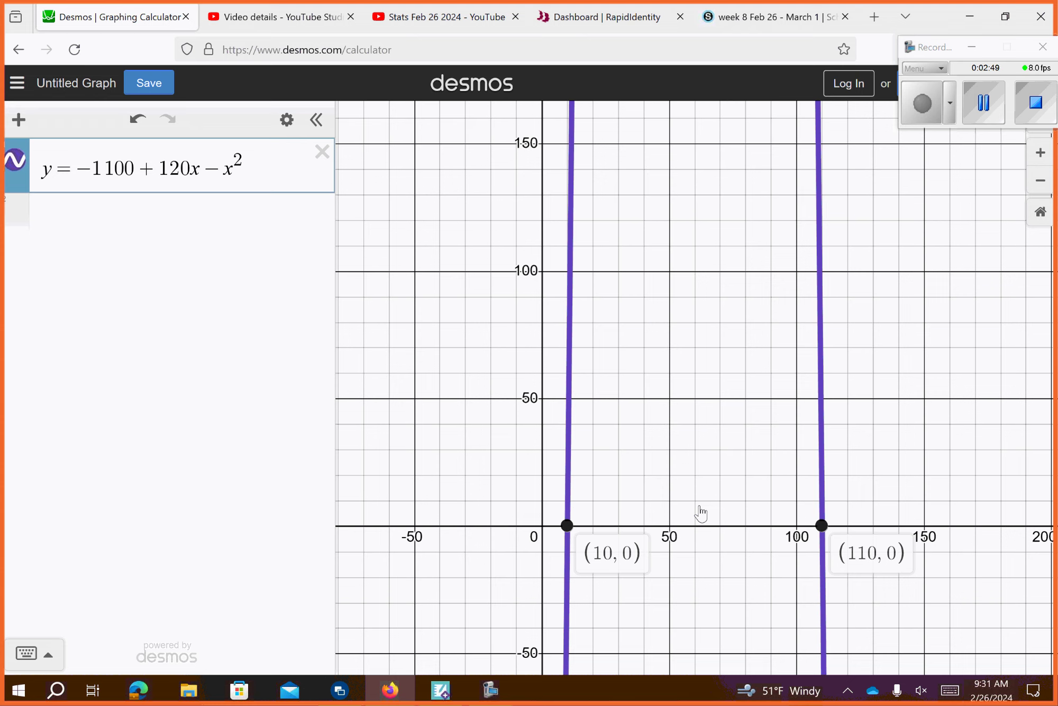
Add the horizontal line y = 100 and label its two intersections with the parabola.
key("Return")
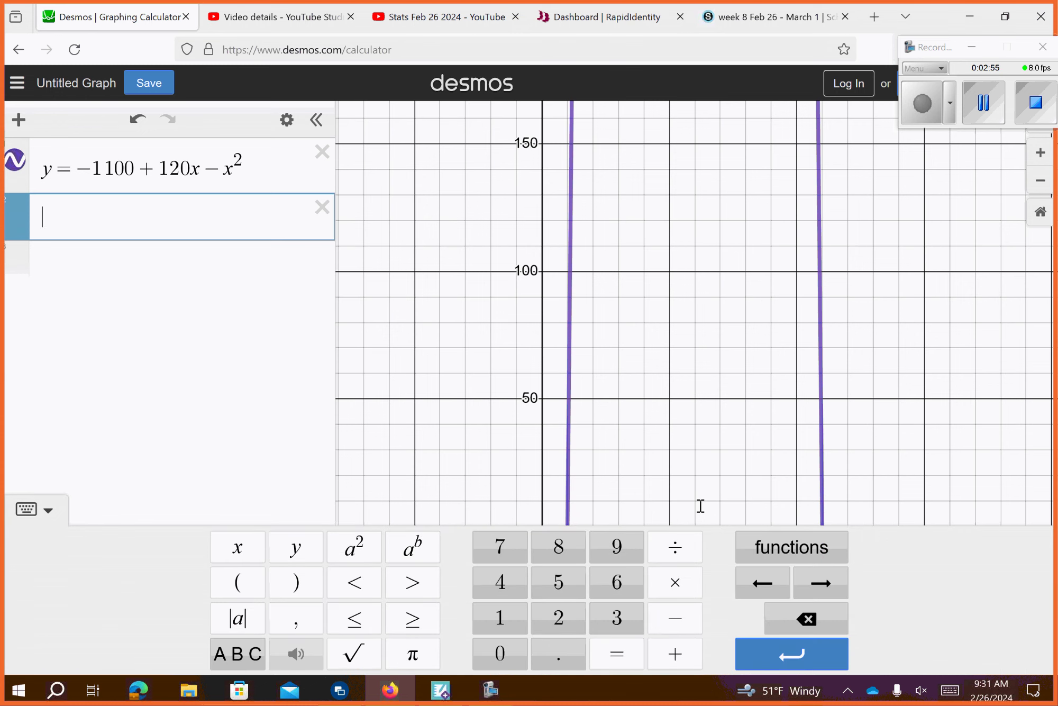
type("y=100")
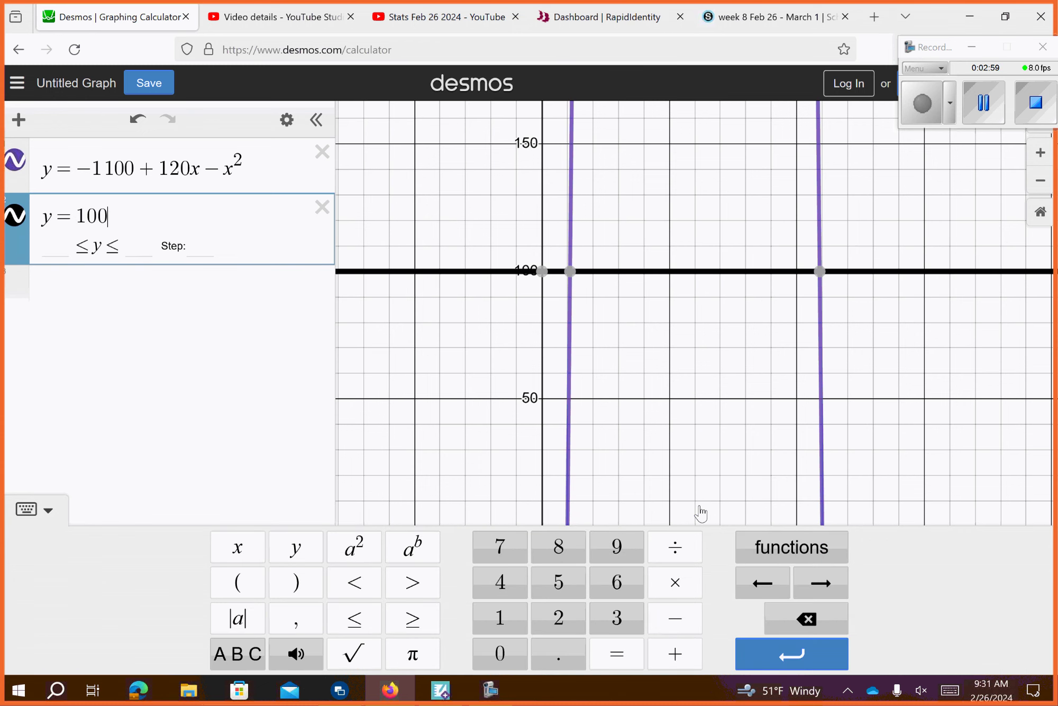
left_click(700, 512)
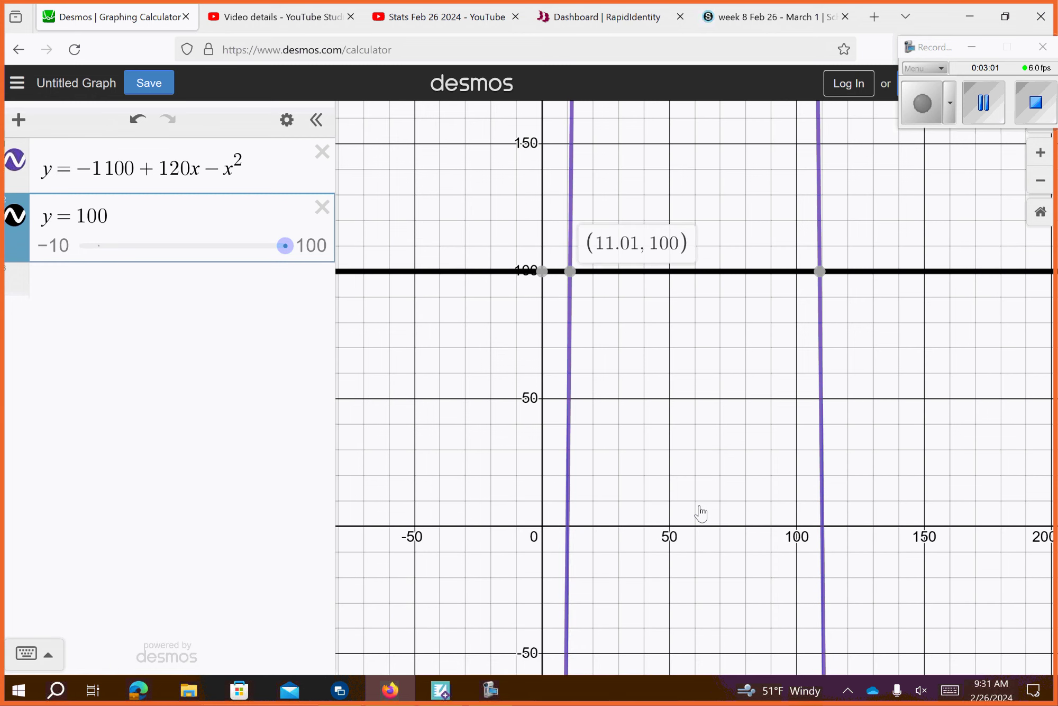
key("Right")
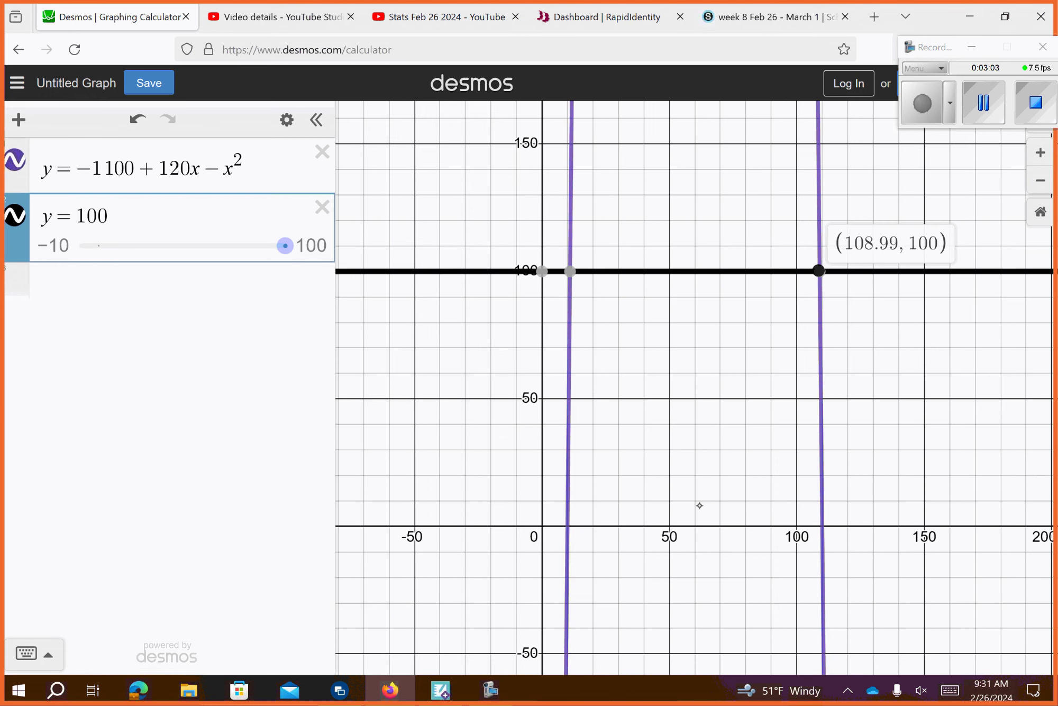
key("Left")
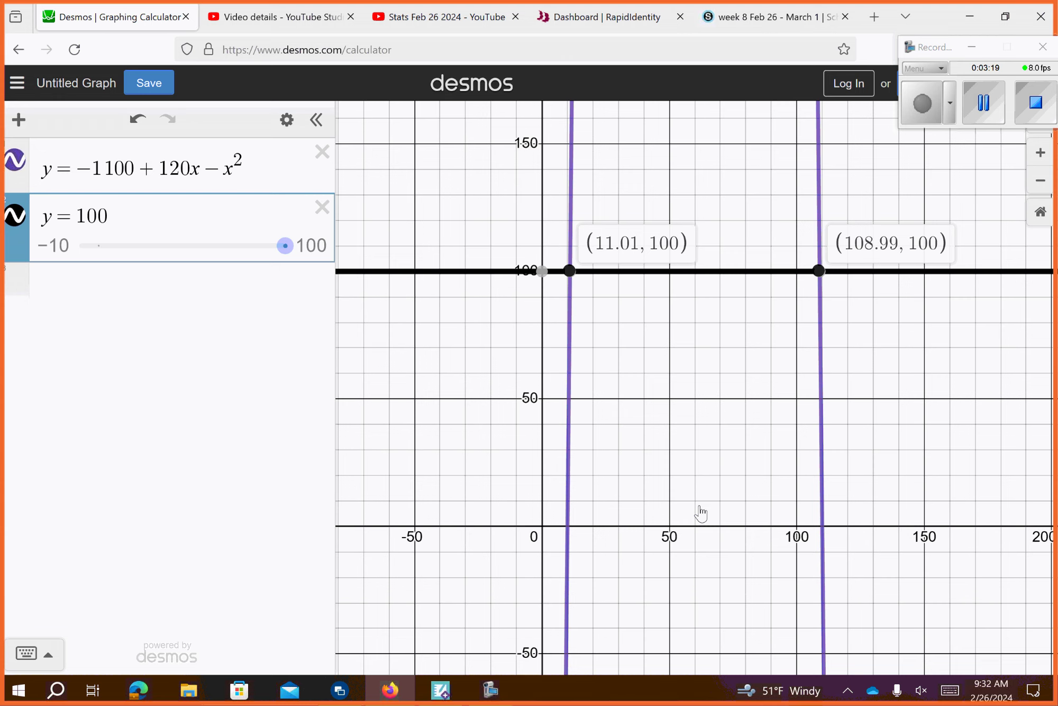
Delete the y = 100 line and the parabola equation to leave the expression list empty.
key("Up")
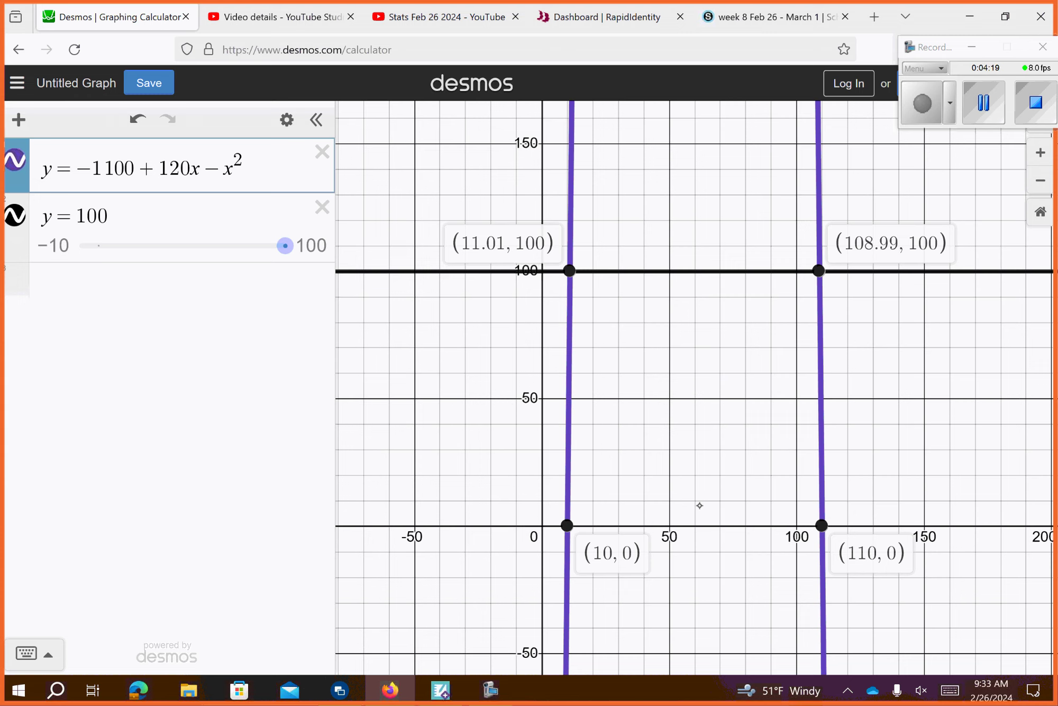
key("Delete")
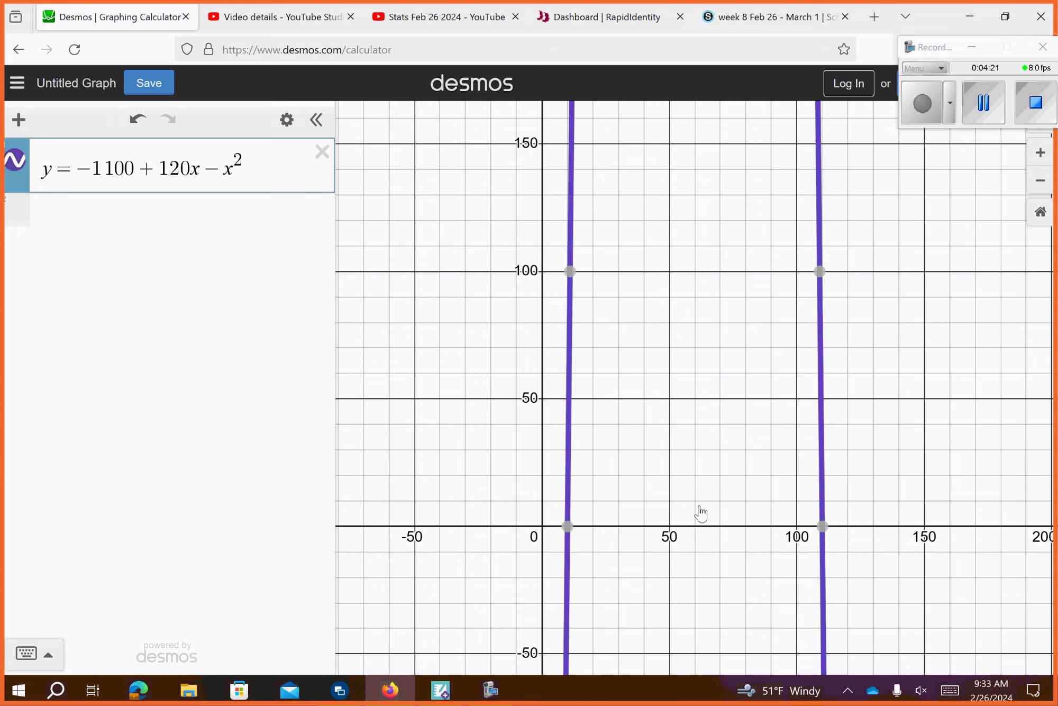
key("Delete")
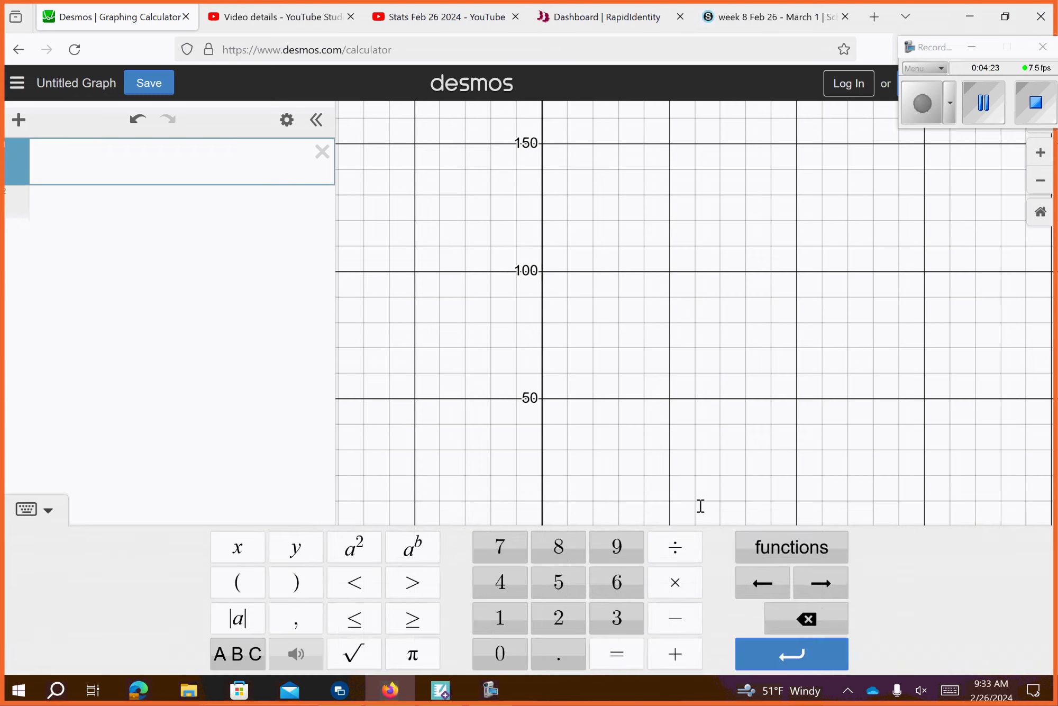
Graph the parabola y = 95x − 200 − x² in the empty expression line.
type("y=95x")
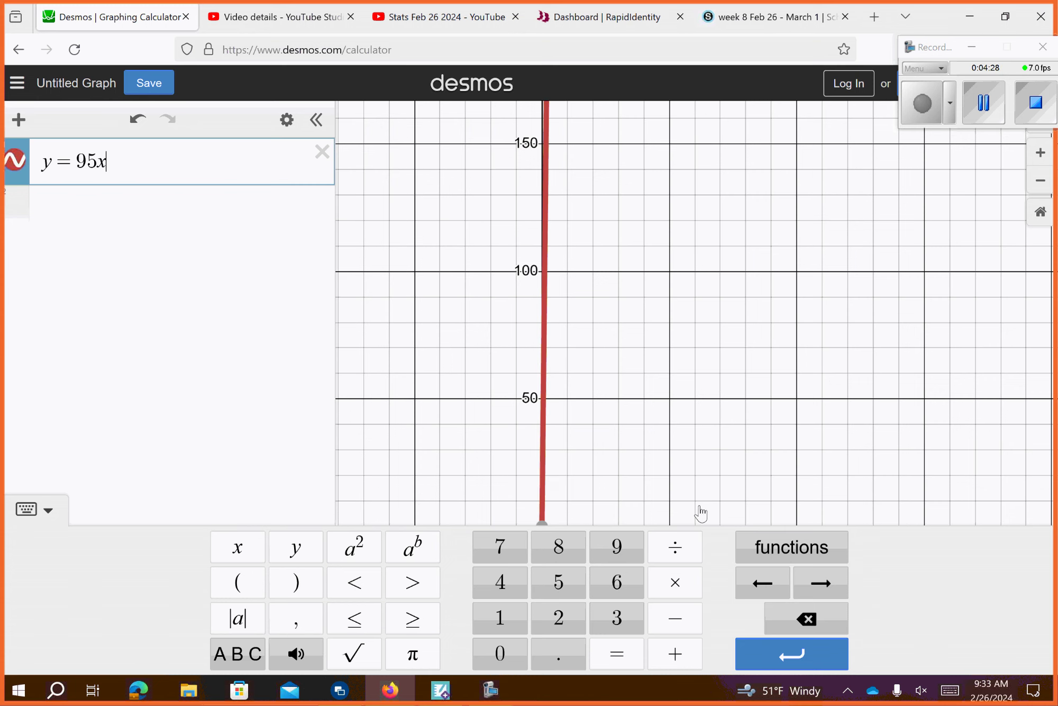
type("-200")
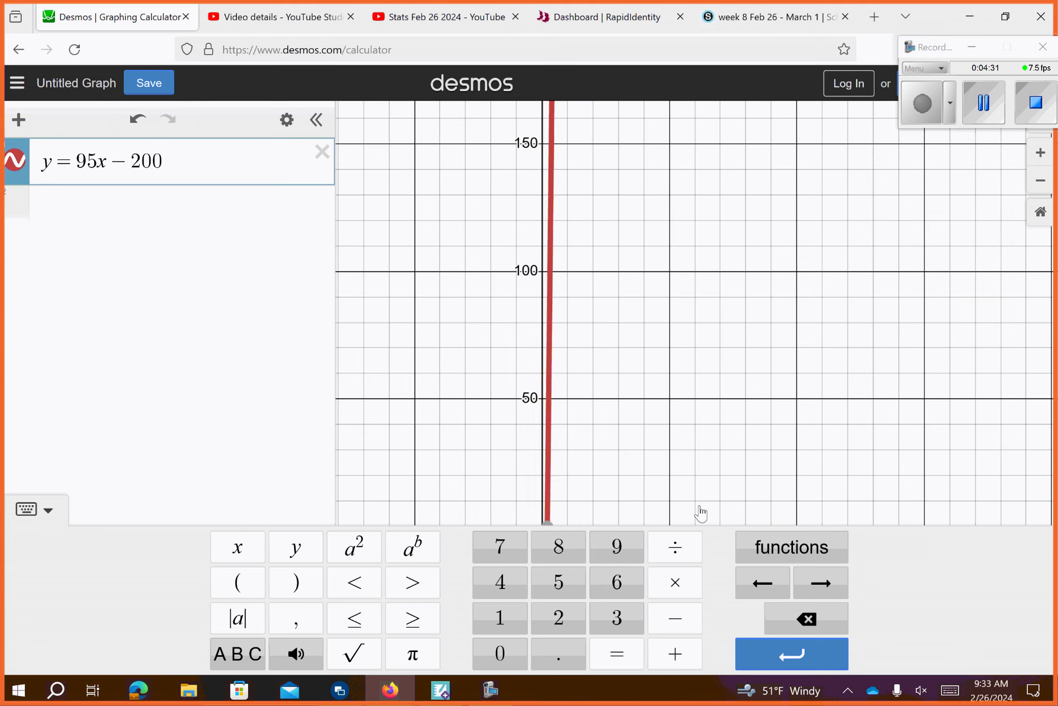
type("-")
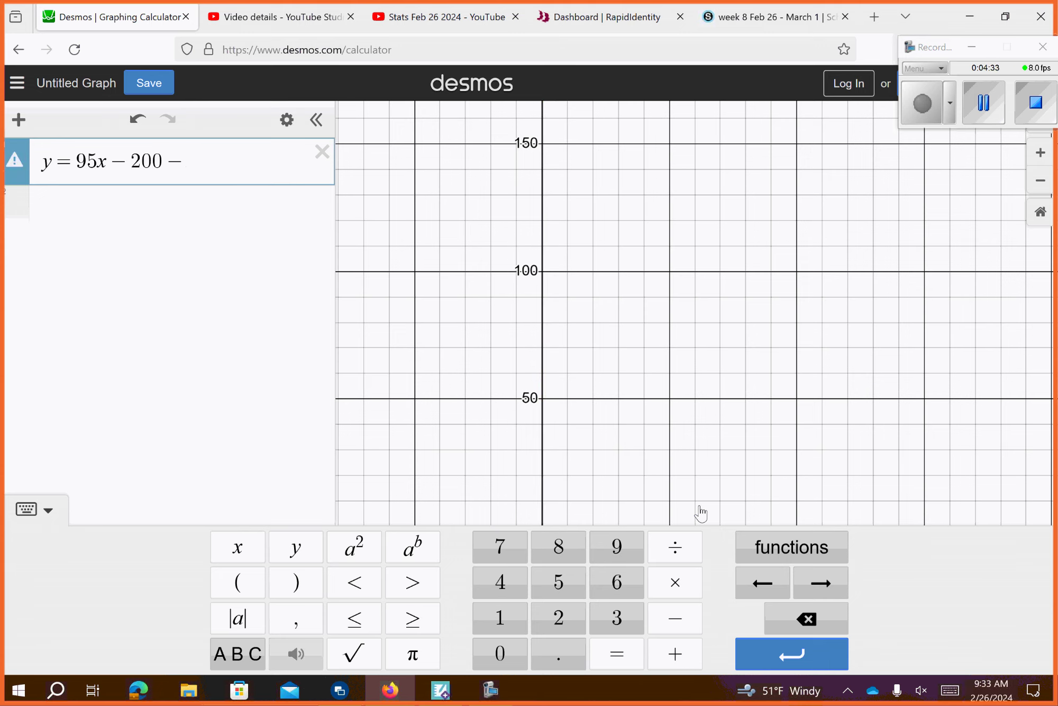
type("x^2")
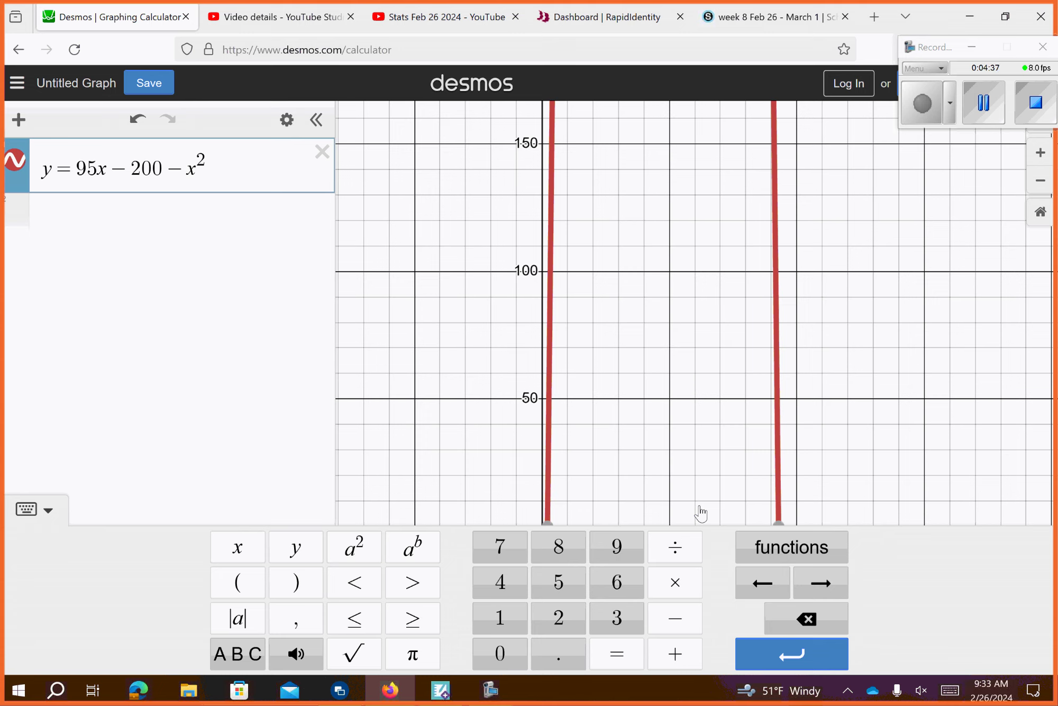
Add the horizontal line y = 1000 as a second expression.
key("Return")
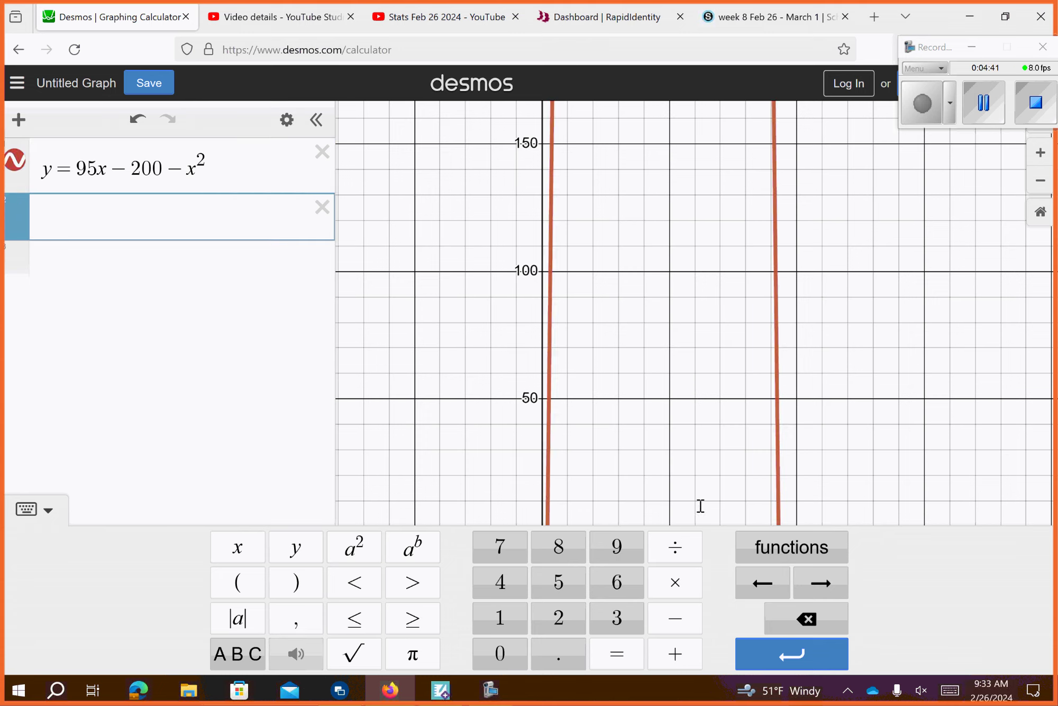
type("y=1")
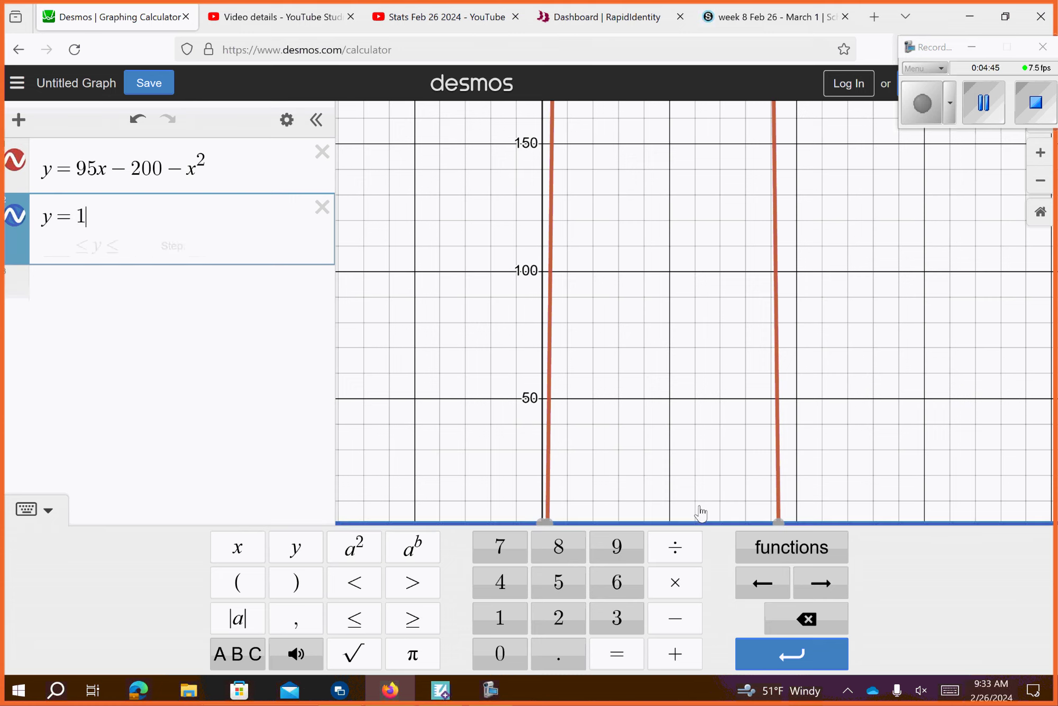
type("000")
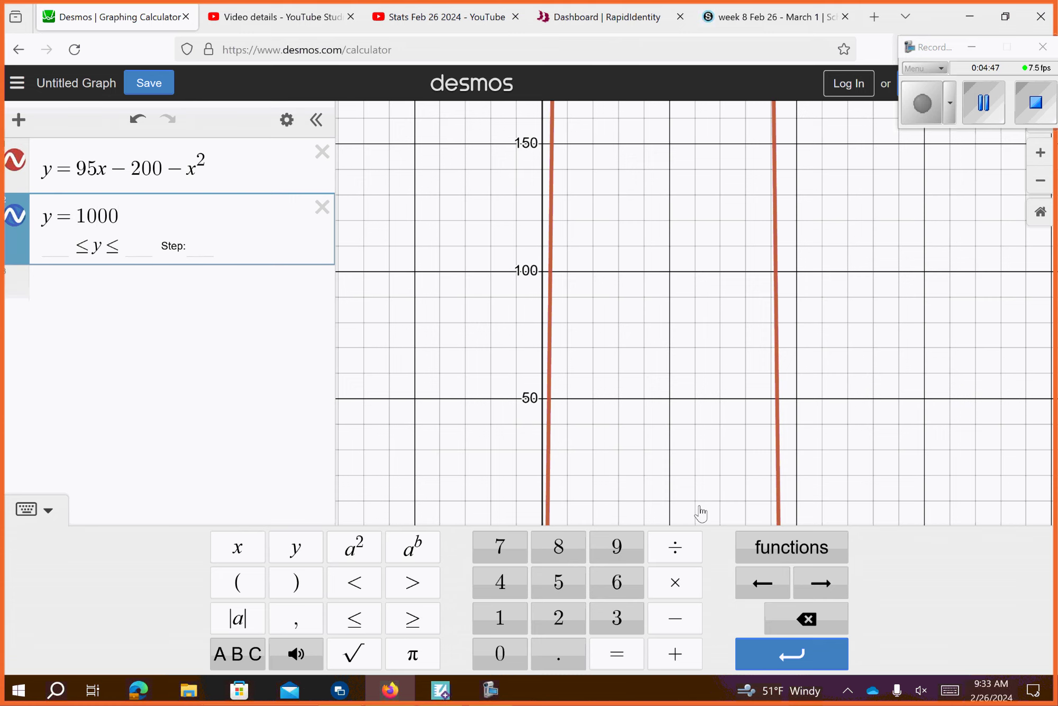
Find where the y = 1000 line crosses the parabola and label both intersection points.
left_click(644, 465)
left_click_drag(697, 222, 655, 556)
left_click_drag(652, 284, 645, 536)
left_click_drag(659, 321, 654, 493)
left_click_drag(647, 256, 653, 495)
scroll(653, 502, "up", 15)
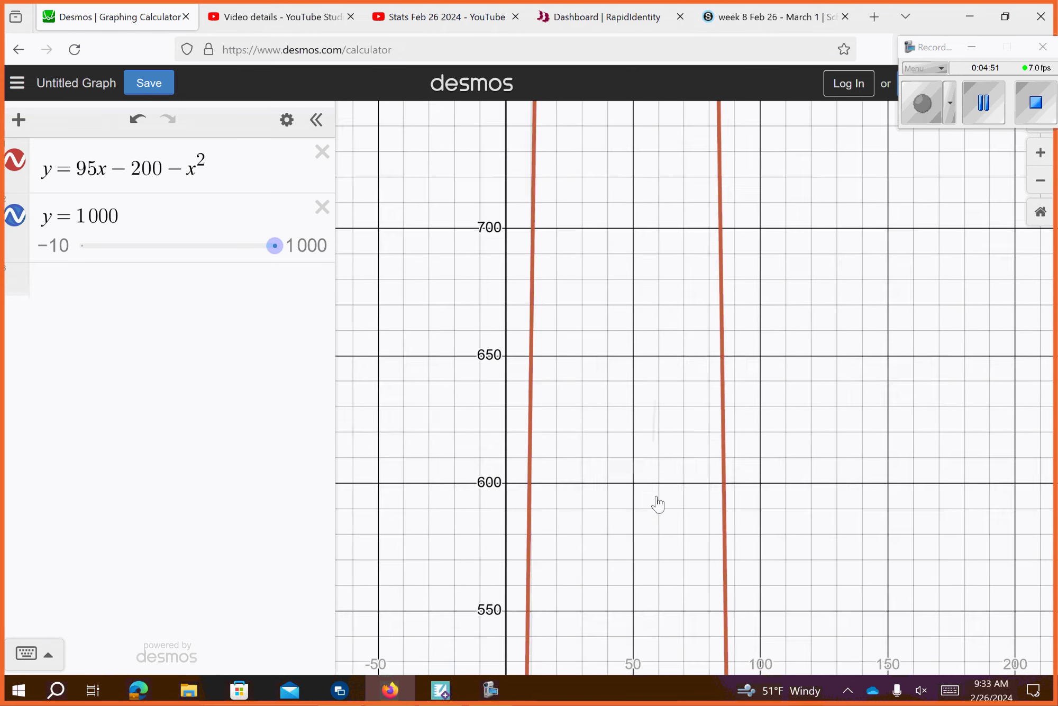
scroll(656, 460, "up", 8)
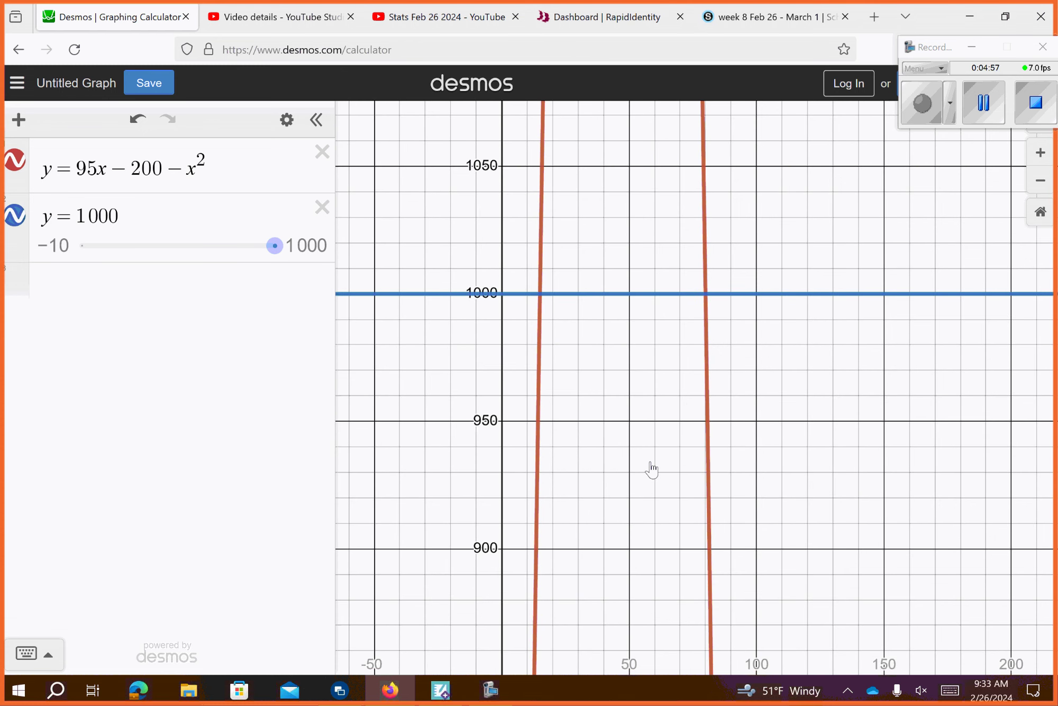
left_click(539, 293)
left_click(539, 293)
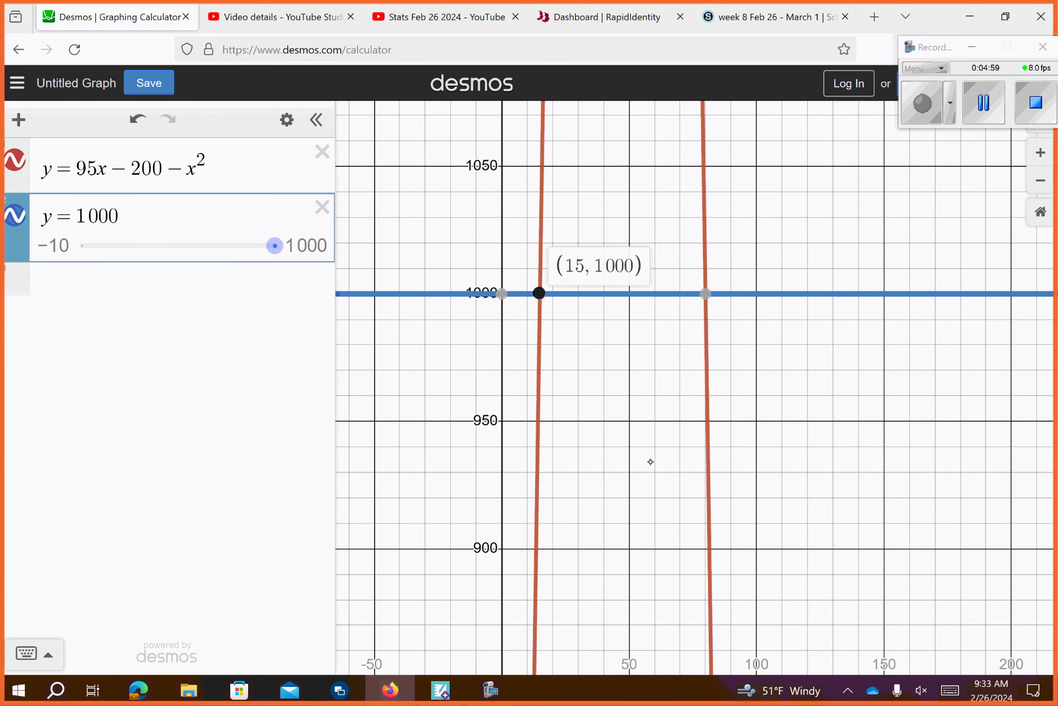
left_click(704, 293)
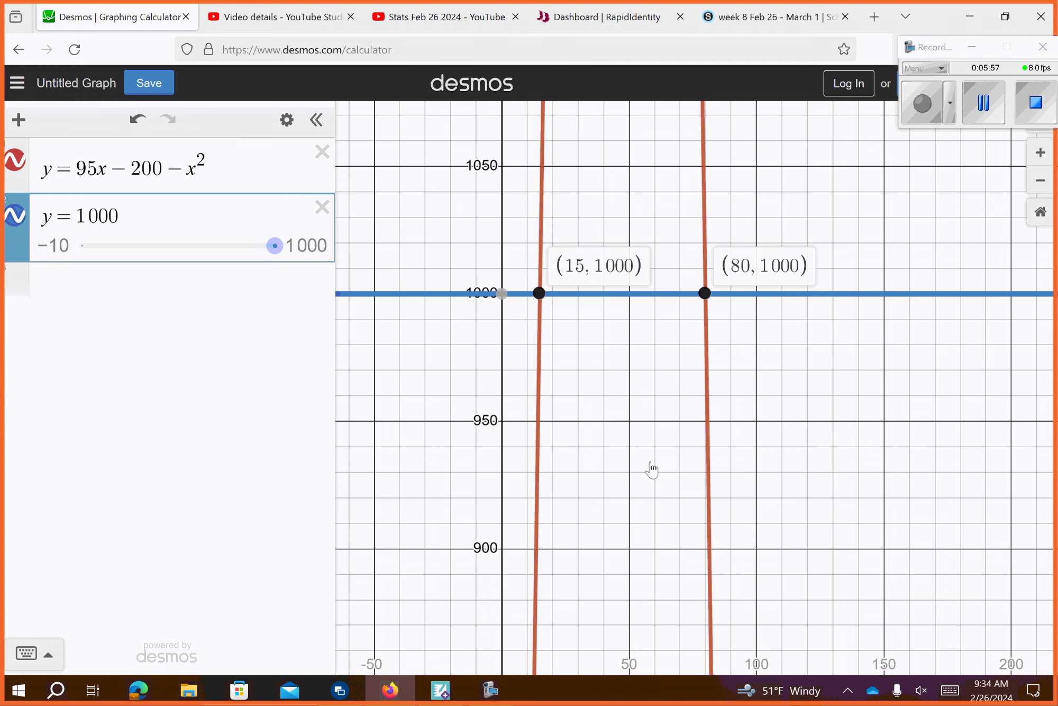
Delete the y = 1000 line and the parabola equation, and activate the empty expression line.
key("Delete")
key("Delete")
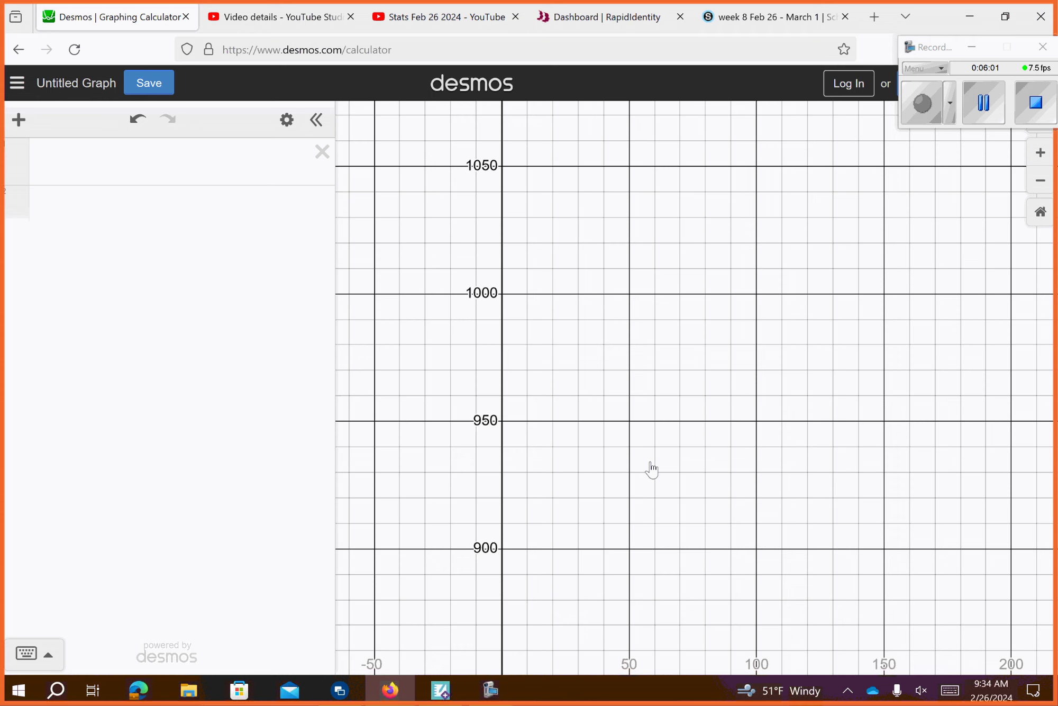
left_click(42, 161)
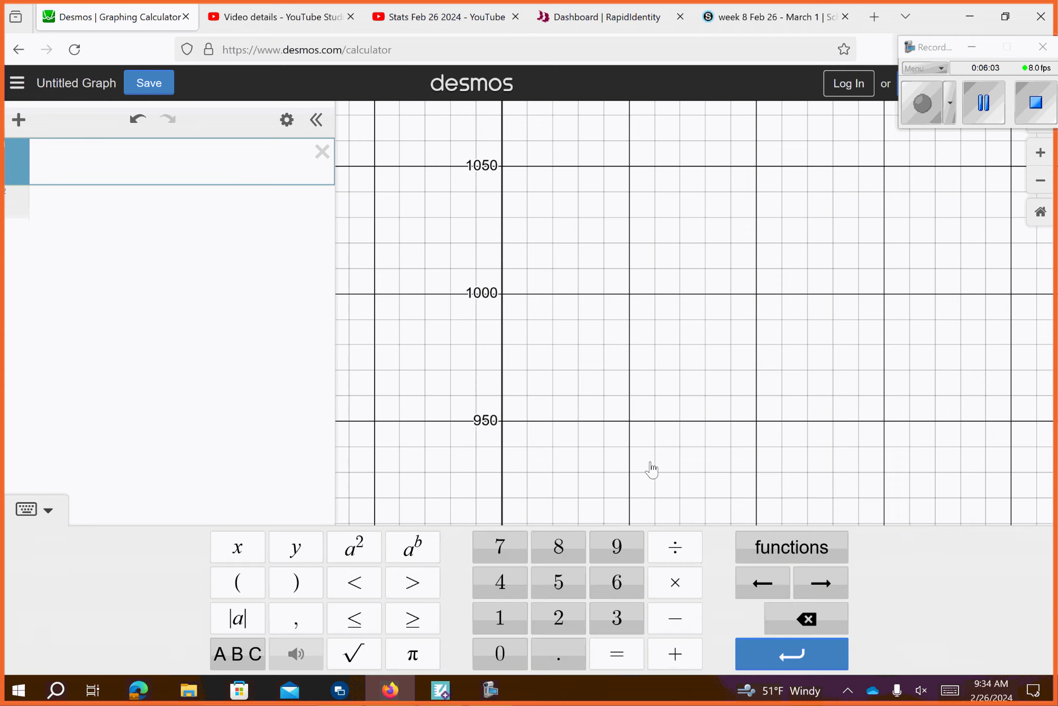
Enter the quadratic equation y = −.4375x² + 8.2x − 34.3625.
type("y=.")
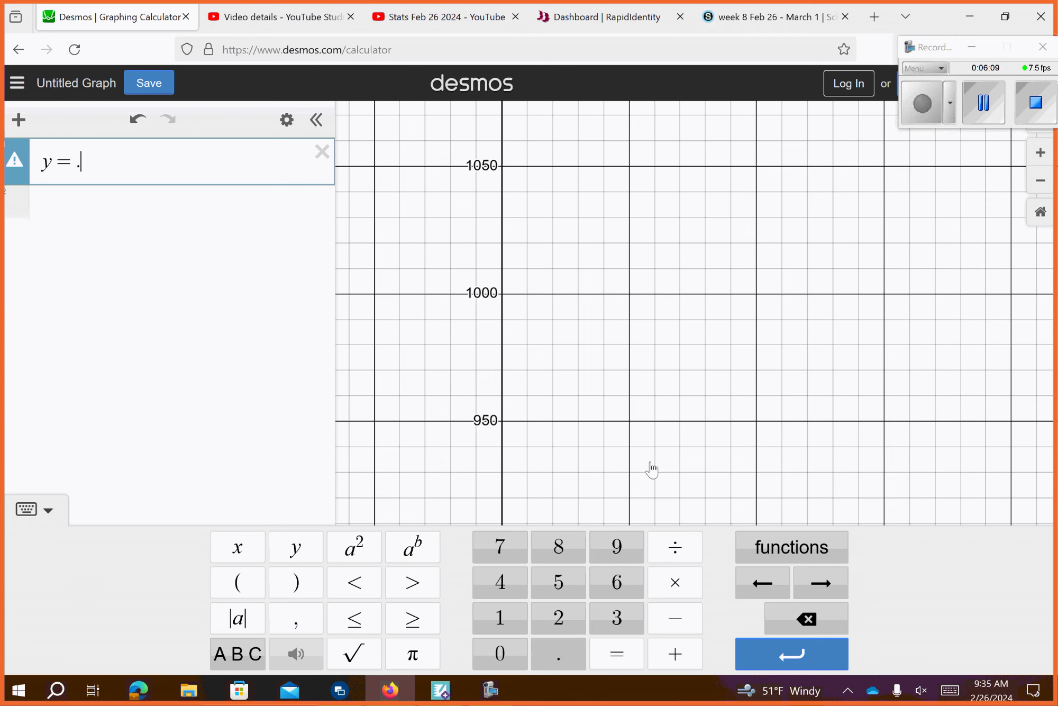
key("Left")
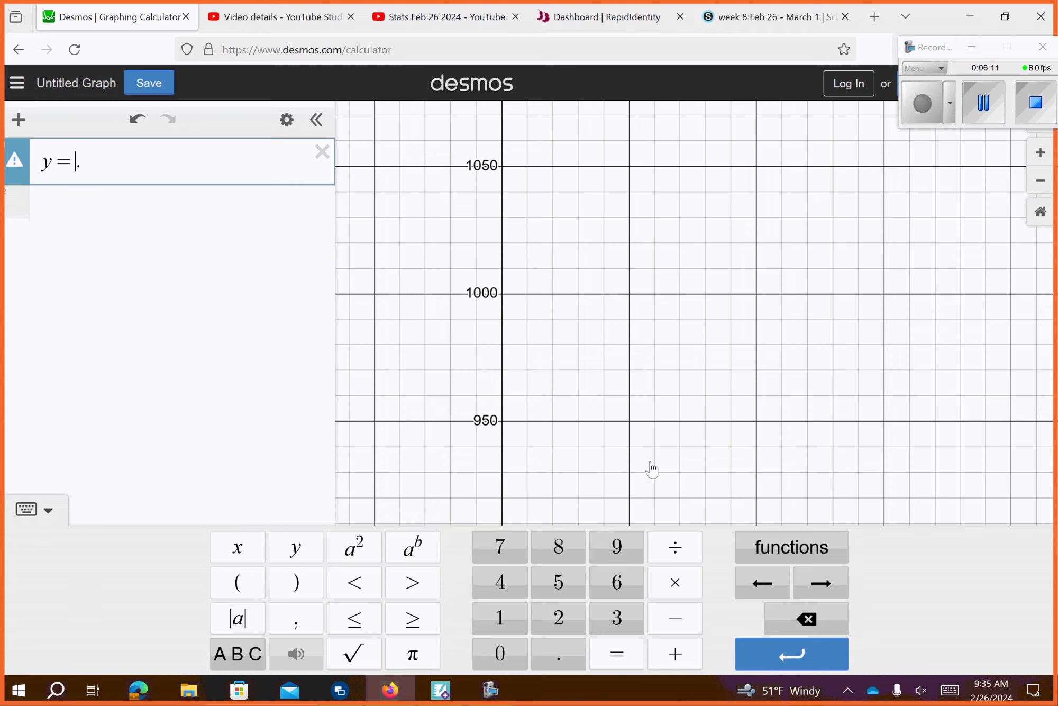
type("-")
key("Right")
type("43")
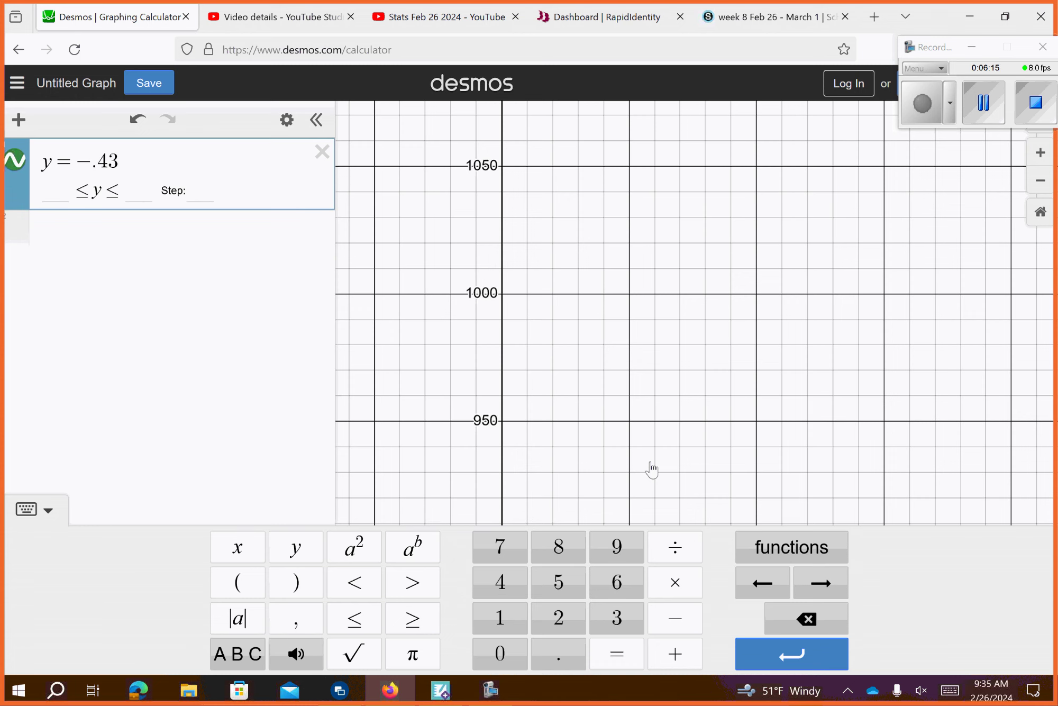
type("75x^2")
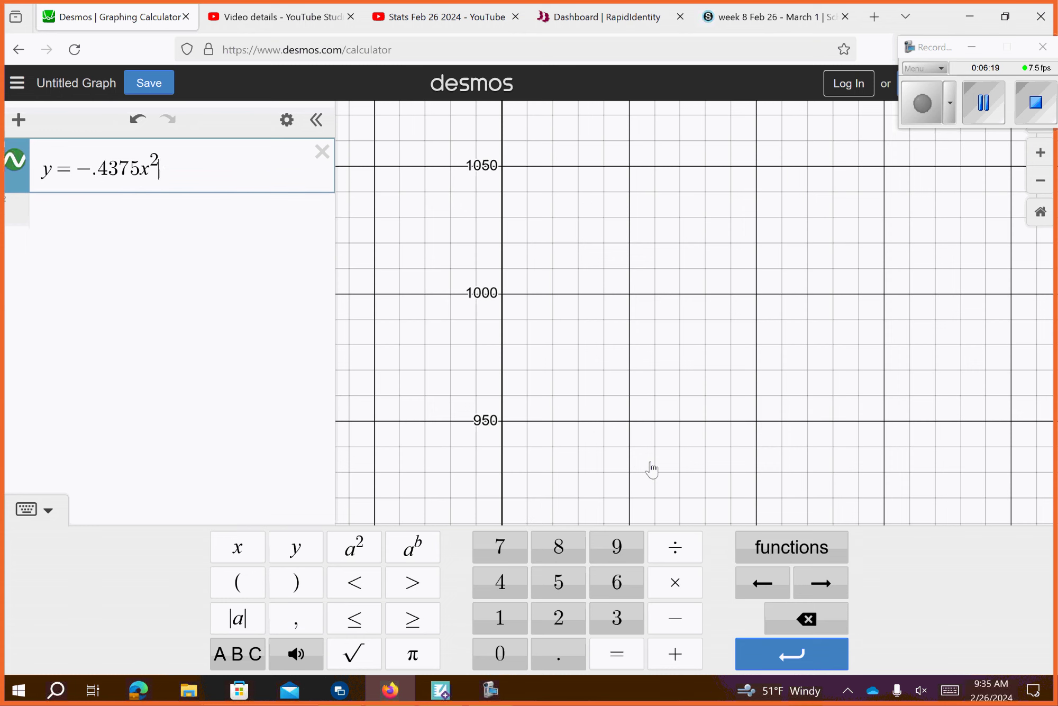
type("+8.2x-34")
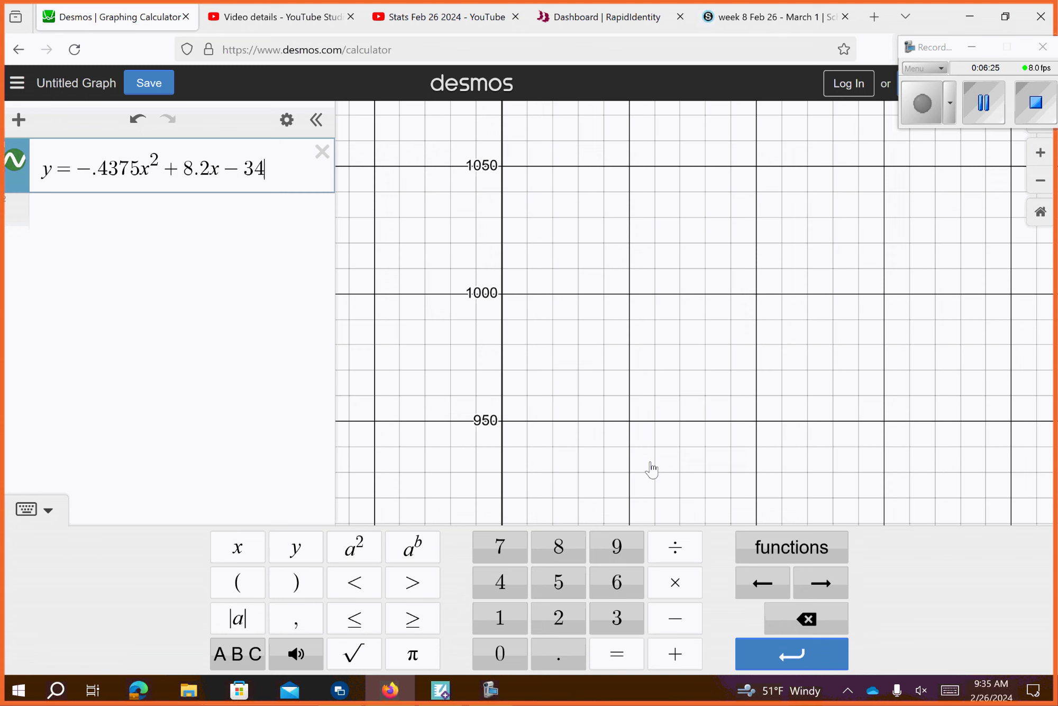
type(".3625")
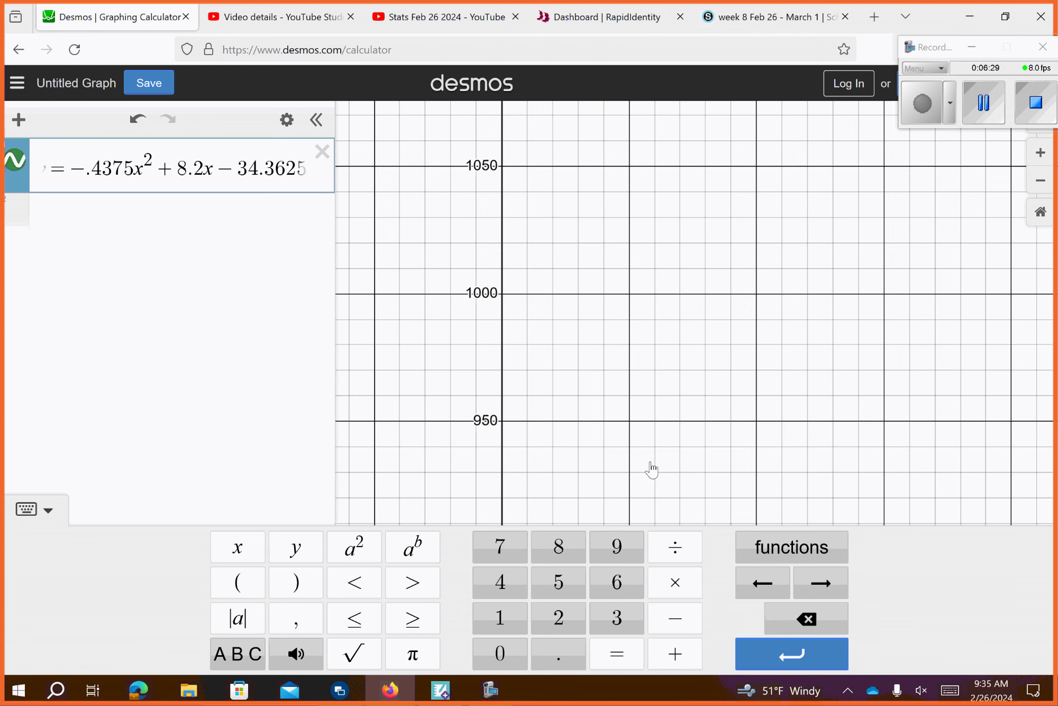
Find the peak of the new parabola and label its maximum point.
scroll(636, 466, "down", 5)
scroll(636, 465, "down", 5)
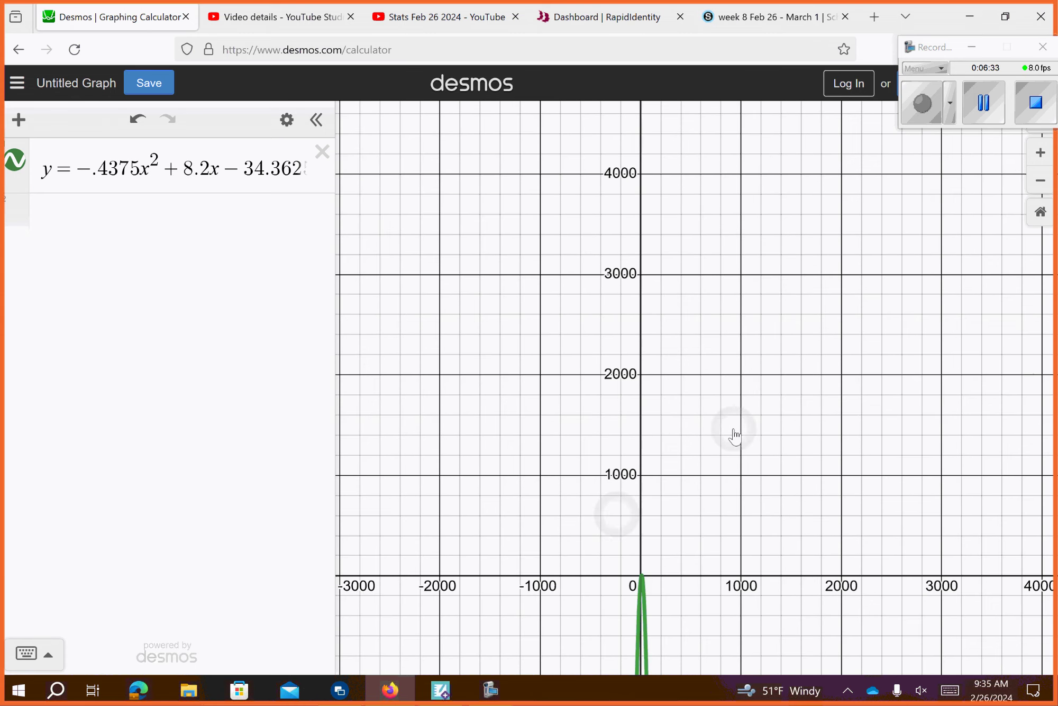
scroll(748, 245, "up", 5)
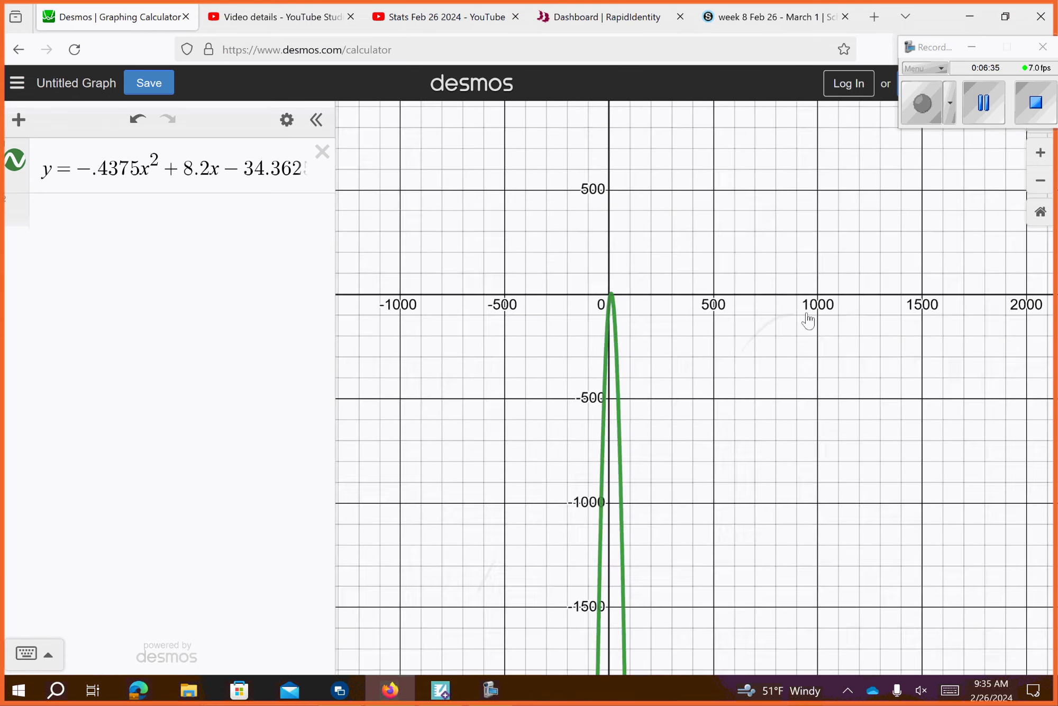
scroll(808, 320, "up", 4)
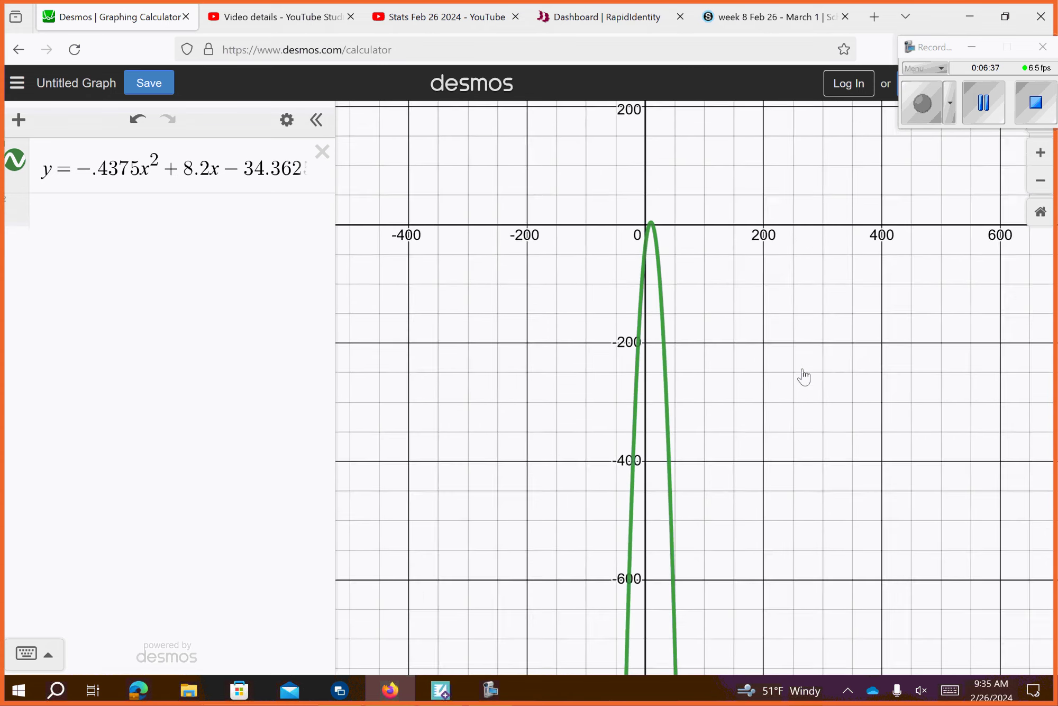
scroll(811, 352, "up", 4)
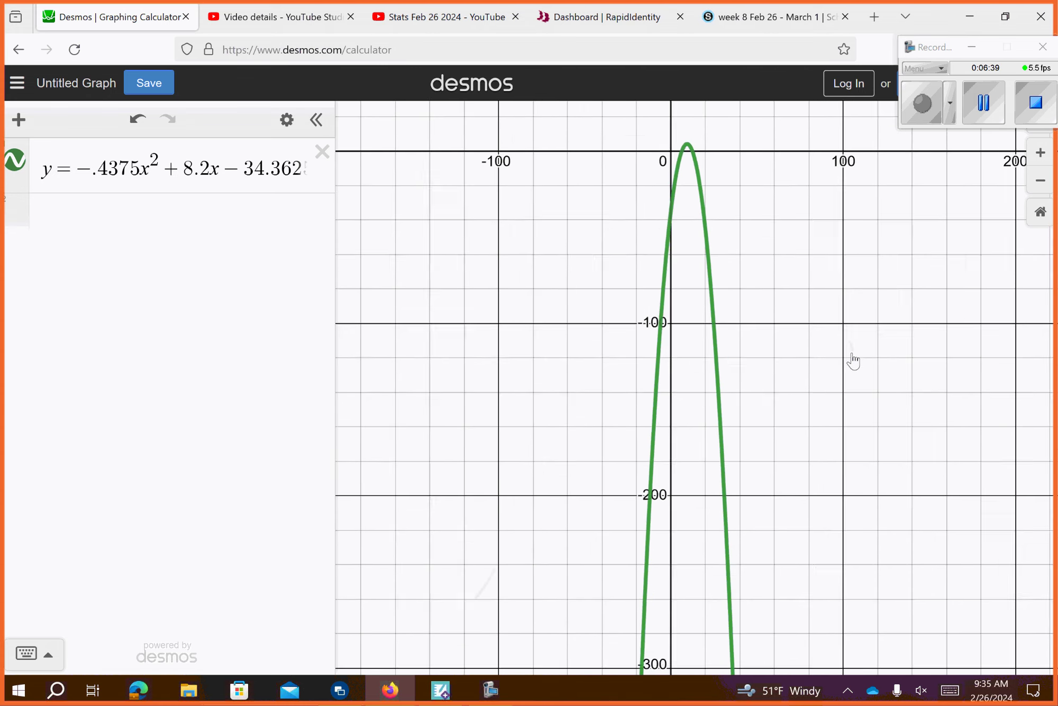
scroll(851, 354, "up", 2)
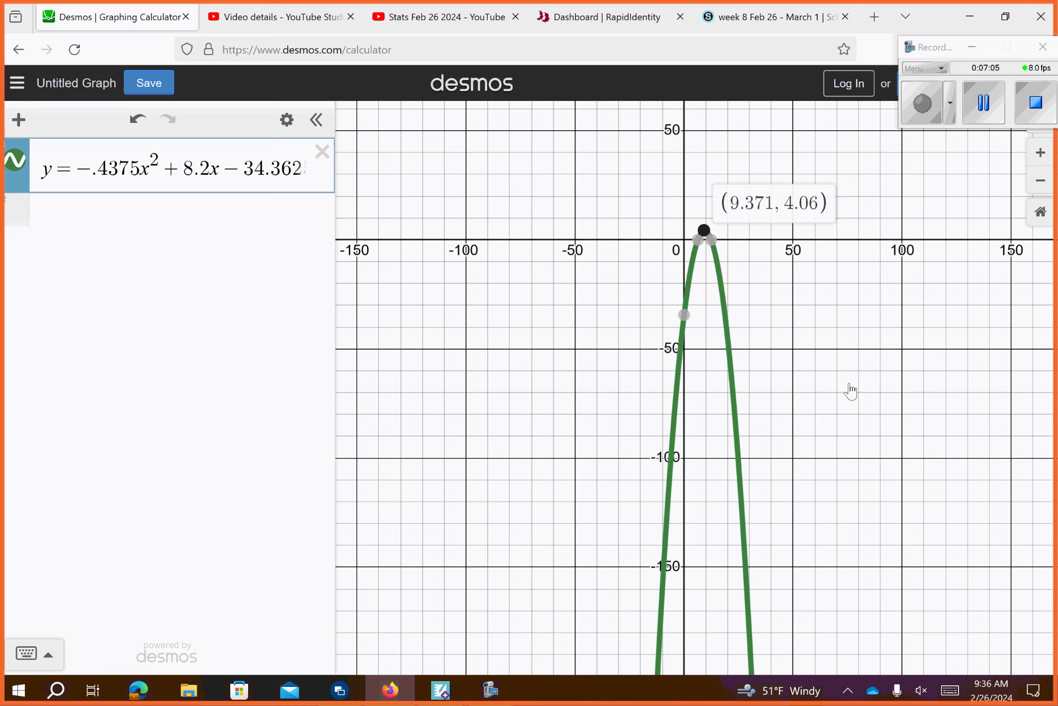
Delete the quadratic equation and insert a new table of x₁ and y₁ values.
left_click(322, 152)
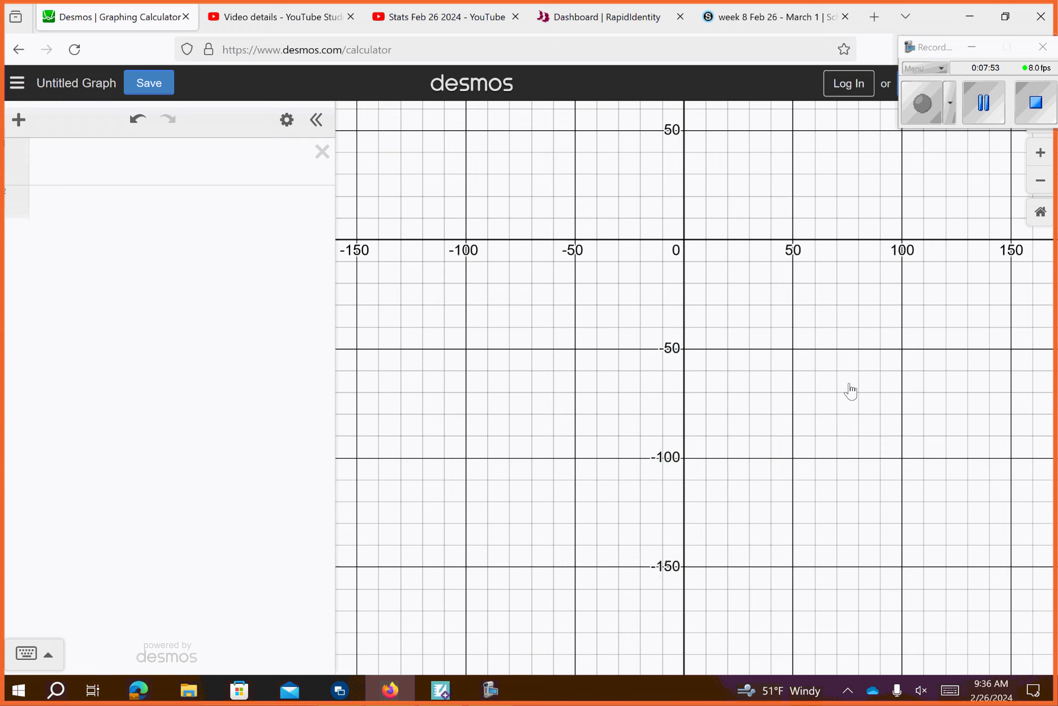
left_click(19, 120)
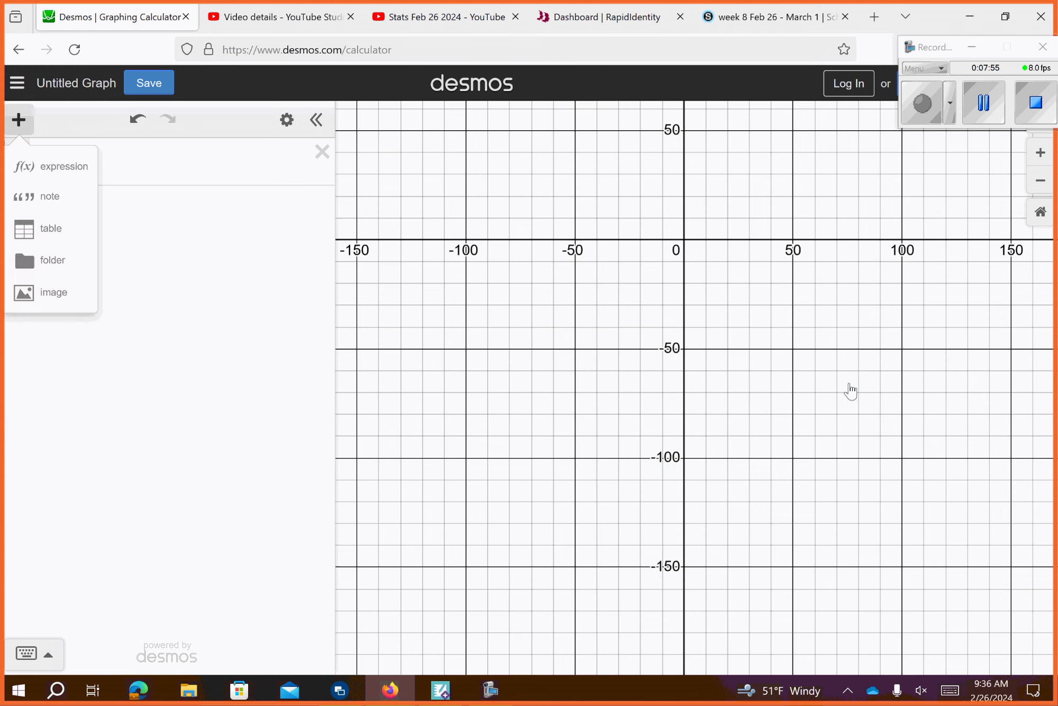
left_click(50, 228)
Fill the table with the data points (50000, 2000) and (32120, 800).
type("50000")
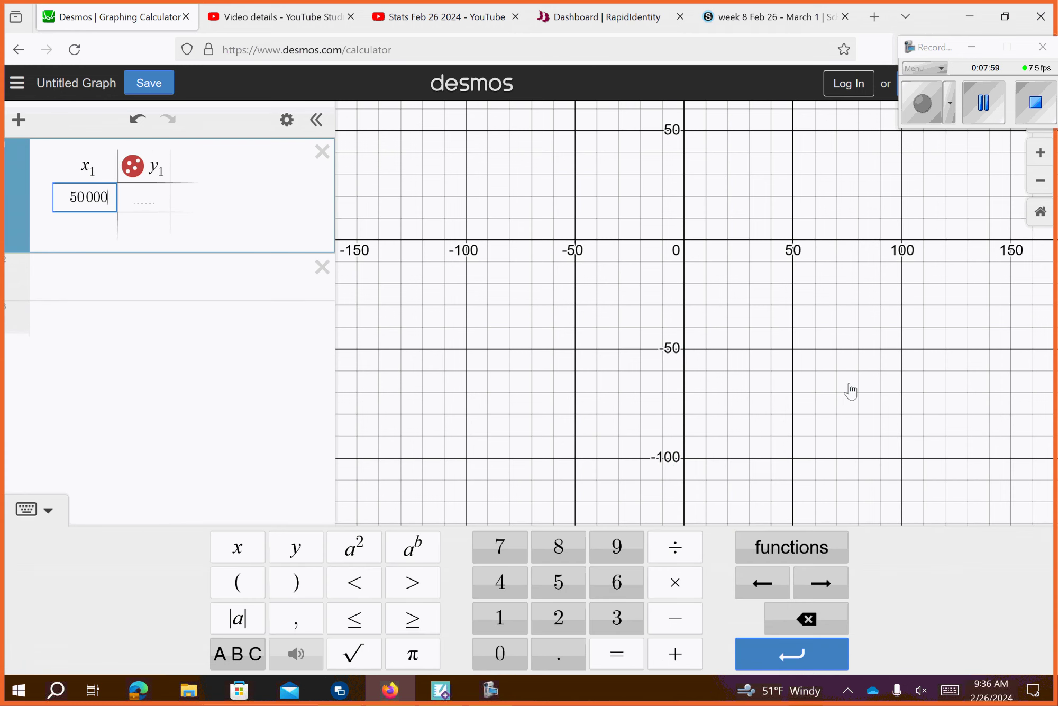
key("Tab")
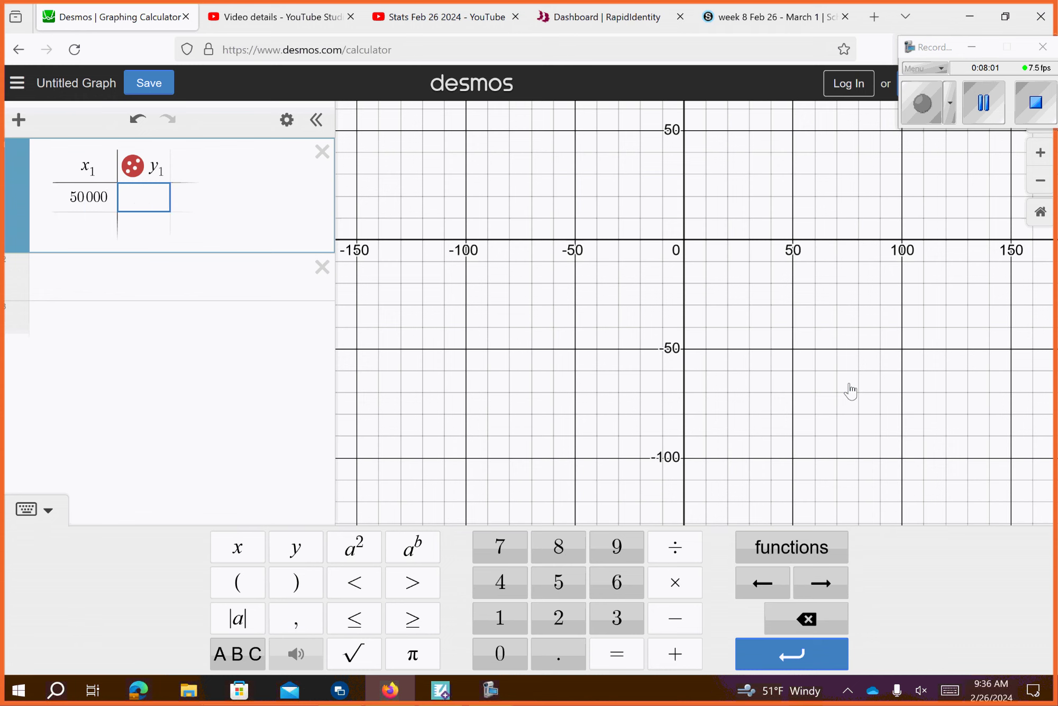
type("2000")
key("Return")
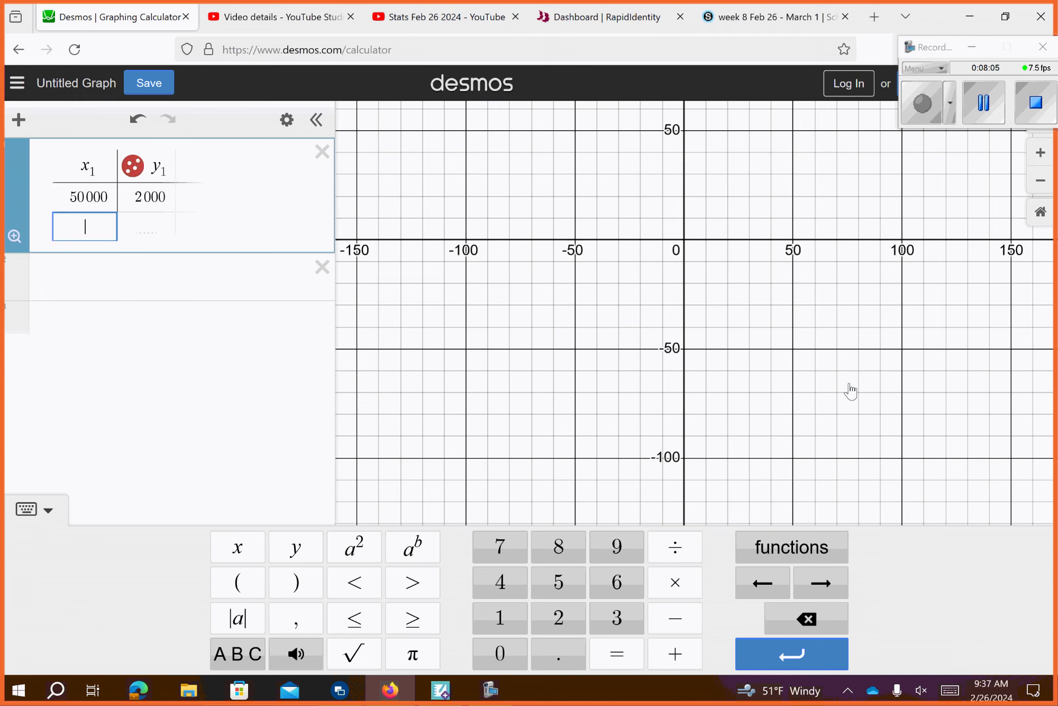
type("32120")
key("Tab")
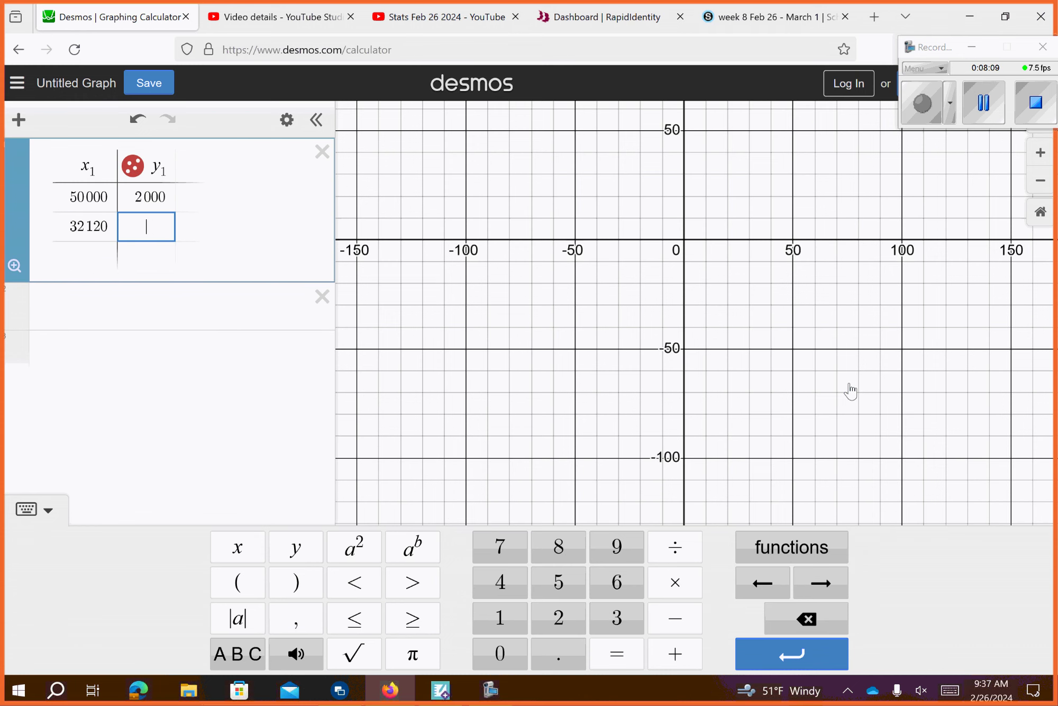
type("800")
key("Tab")
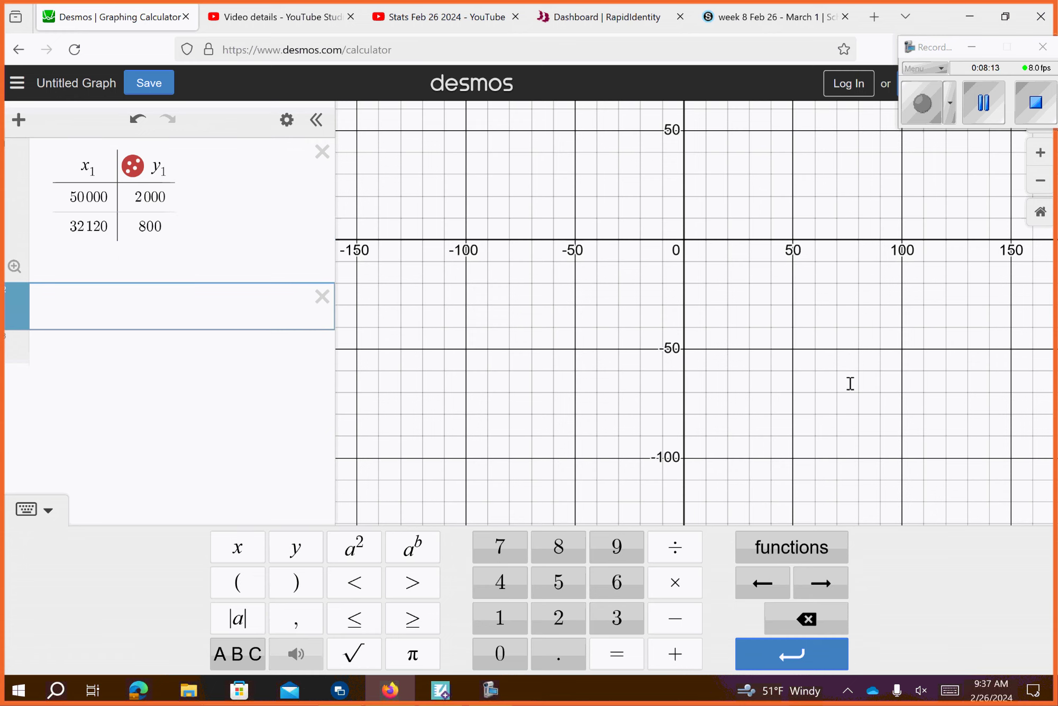
Start a regression expression below the table with y₁ ~ as its left side.
type("y")
left_click(238, 653)
type("~")
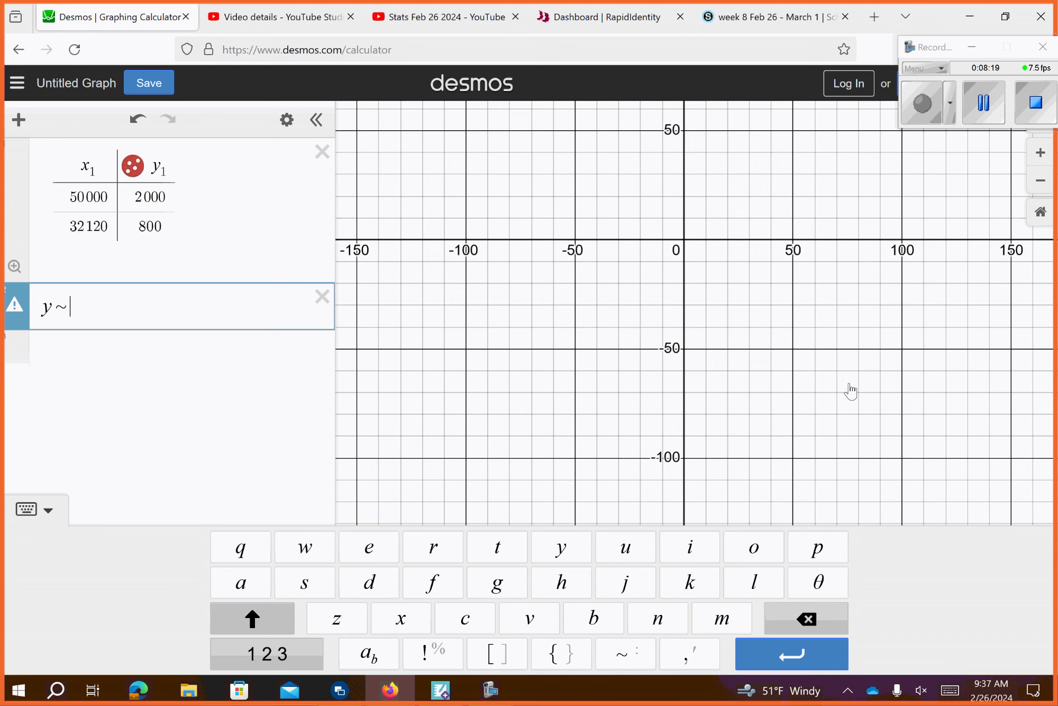
left_click(253, 618)
left_click(267, 654)
left_click(762, 582)
left_click(499, 617)
left_click(821, 583)
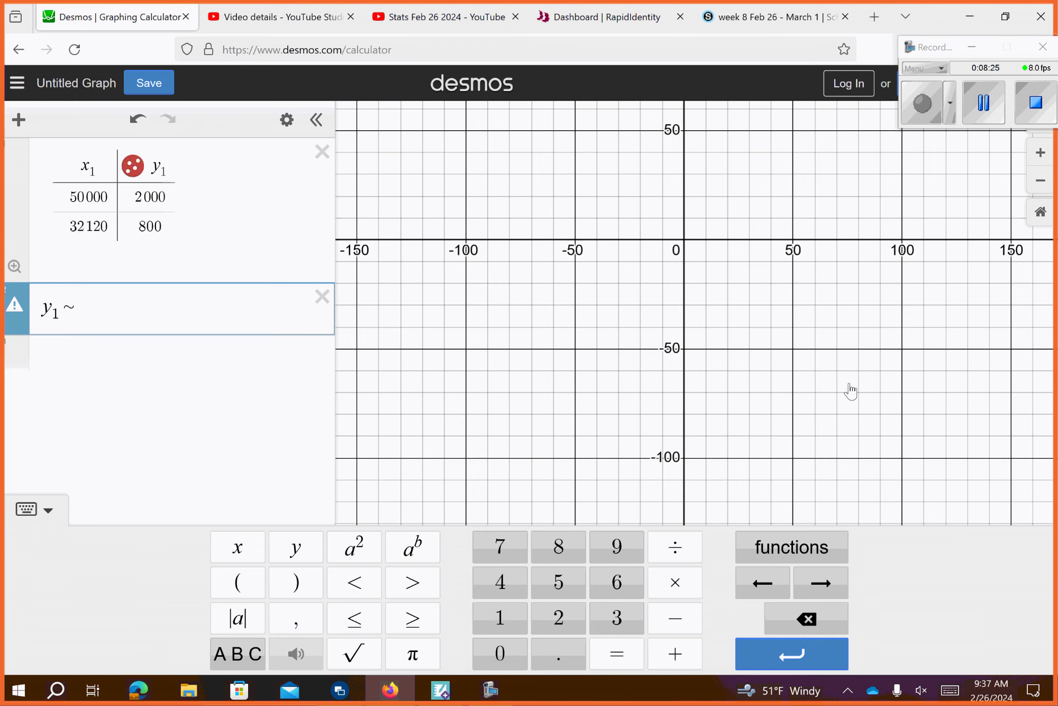
Complete the regression model with mx₁ + b and fit the graph view to the table's data.
left_click(238, 653)
left_click(237, 654)
left_click(722, 617)
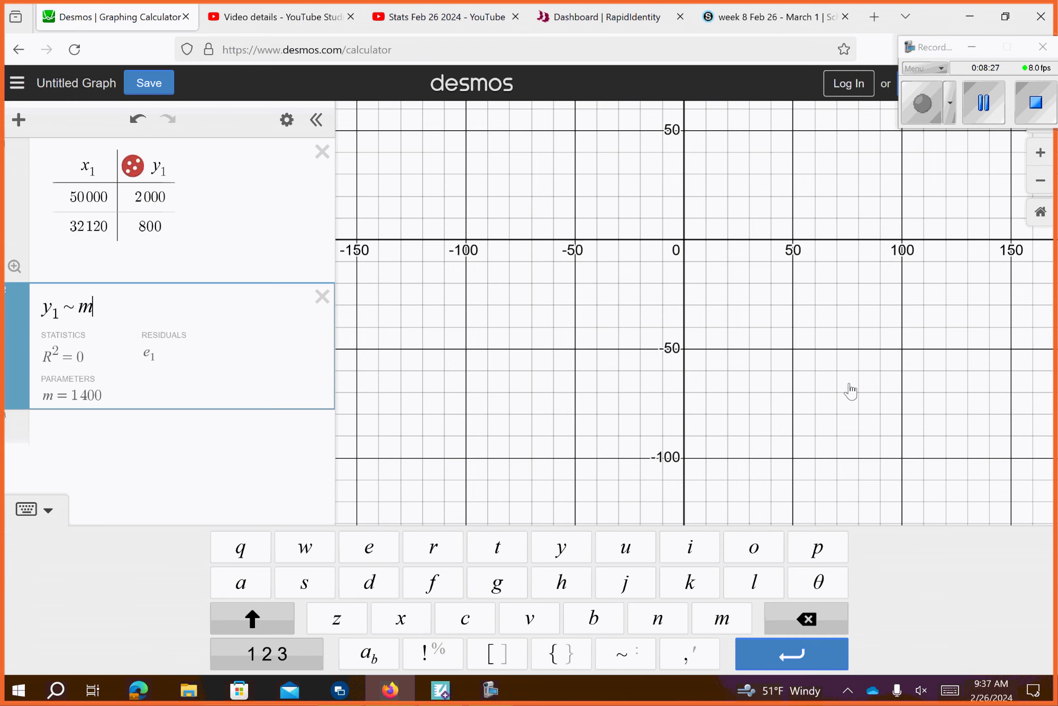
left_click(401, 618)
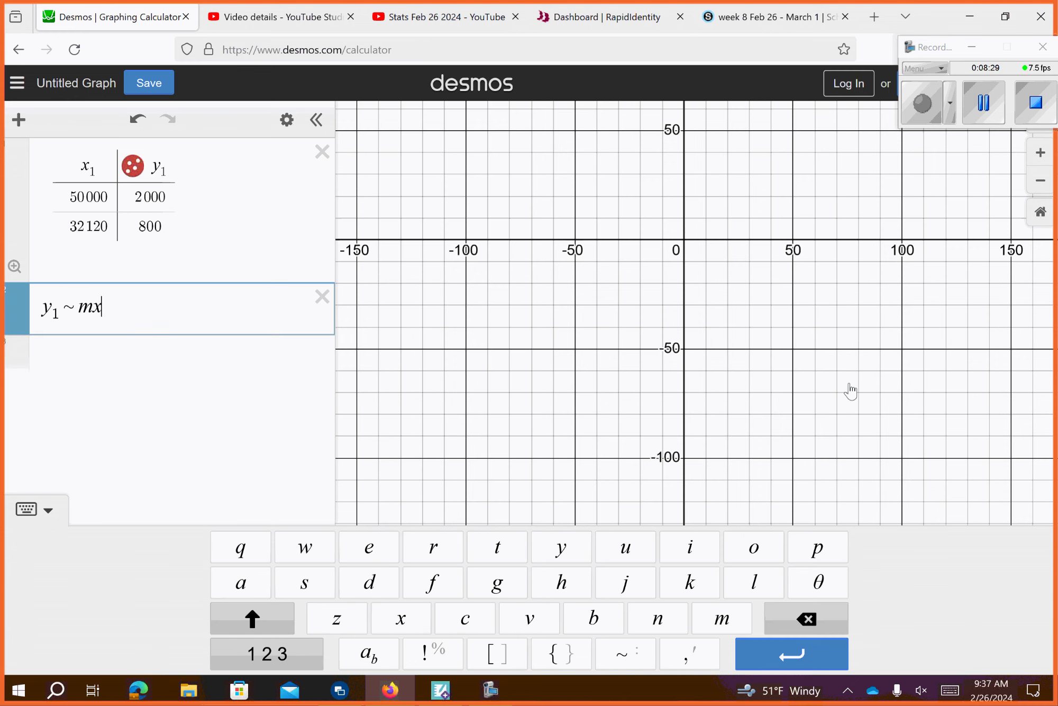
left_click(266, 654)
left_click(500, 617)
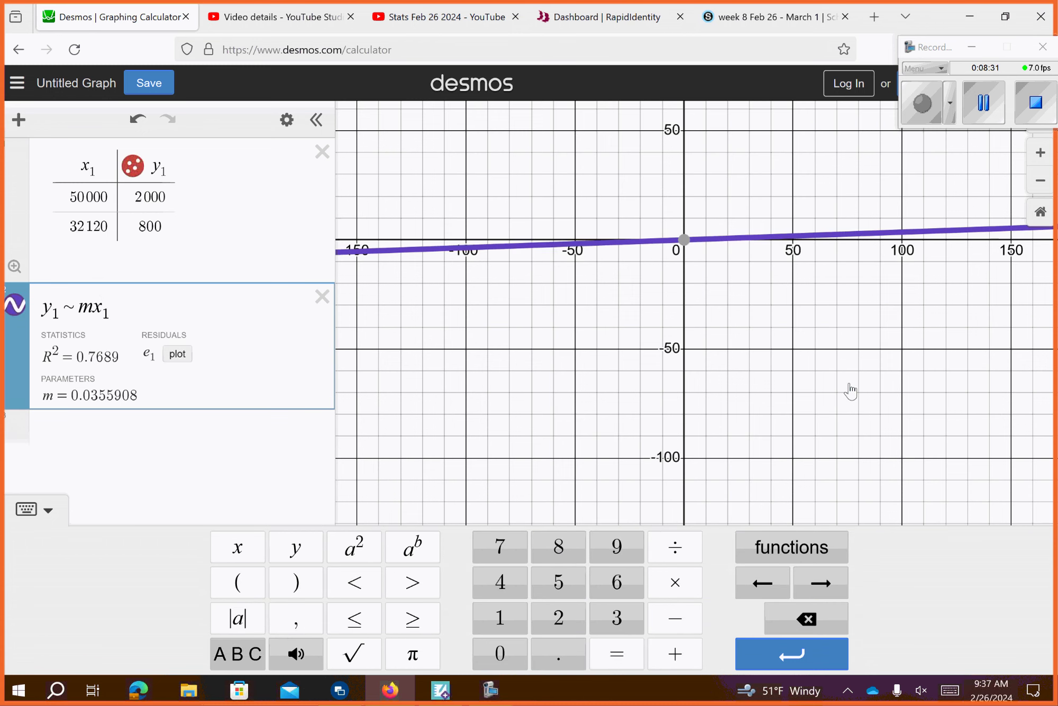
type("+")
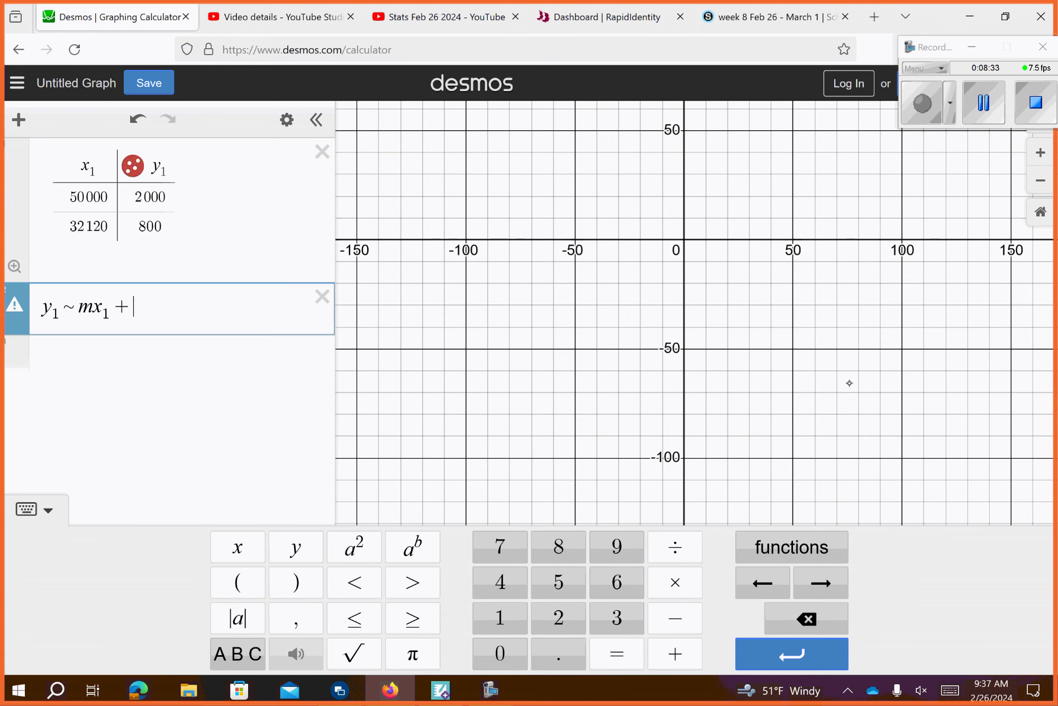
left_click(238, 654)
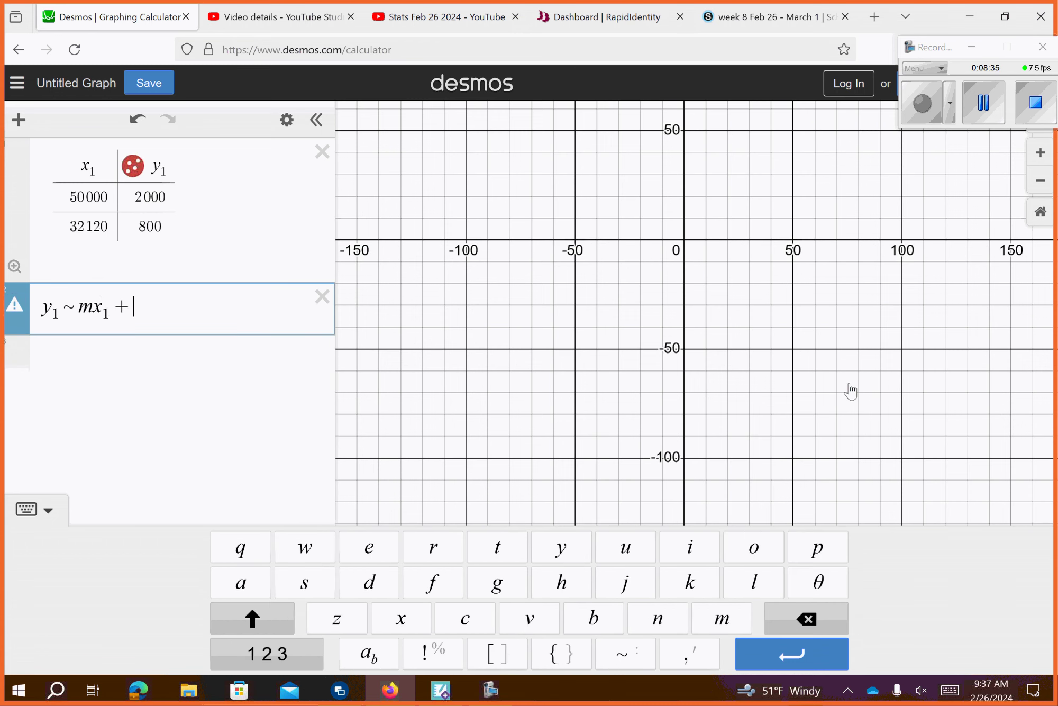
left_click(593, 617)
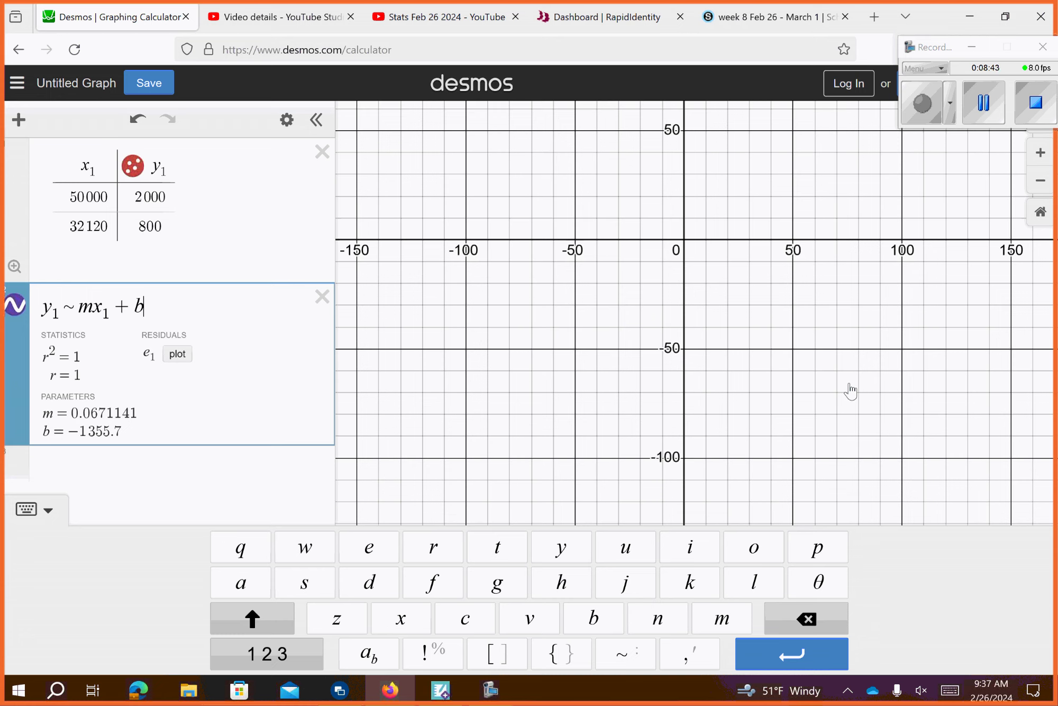
left_click(14, 267)
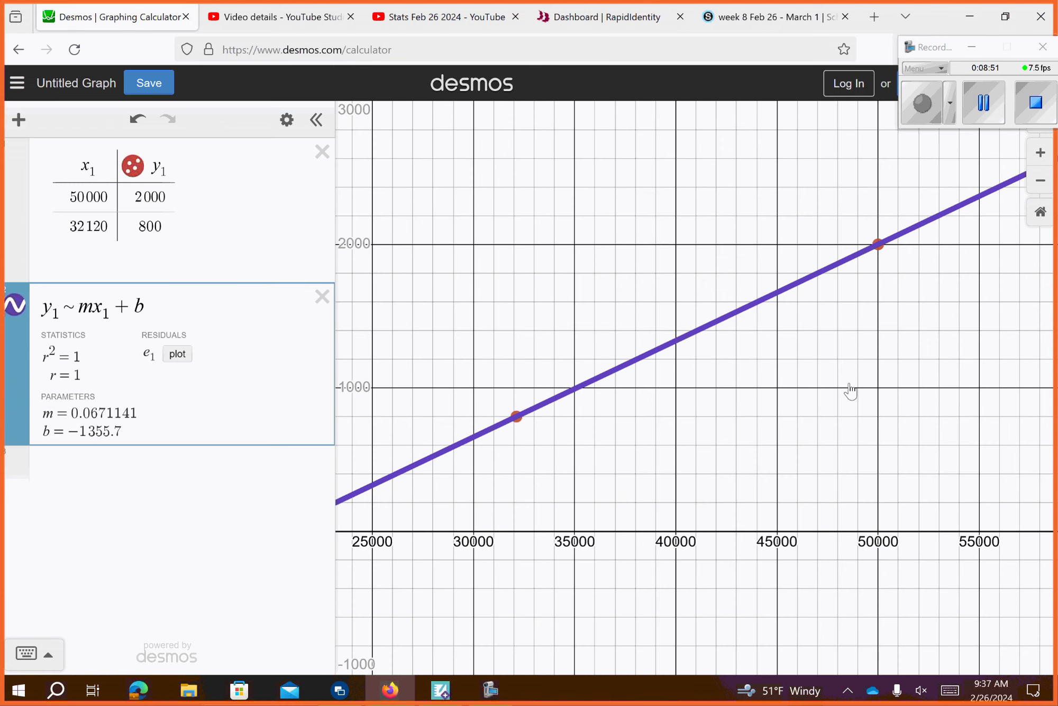
Enter the linear equation y = 54.9x on a new line below the regression.
left_click(169, 462)
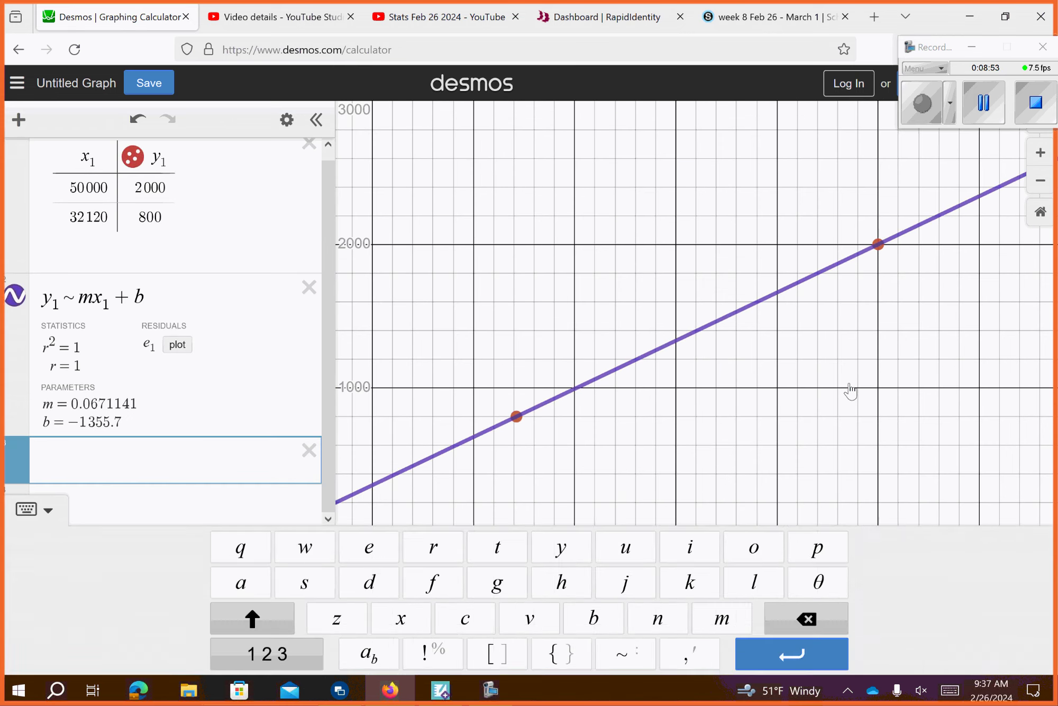
left_click(561, 547)
type("y")
left_click(266, 653)
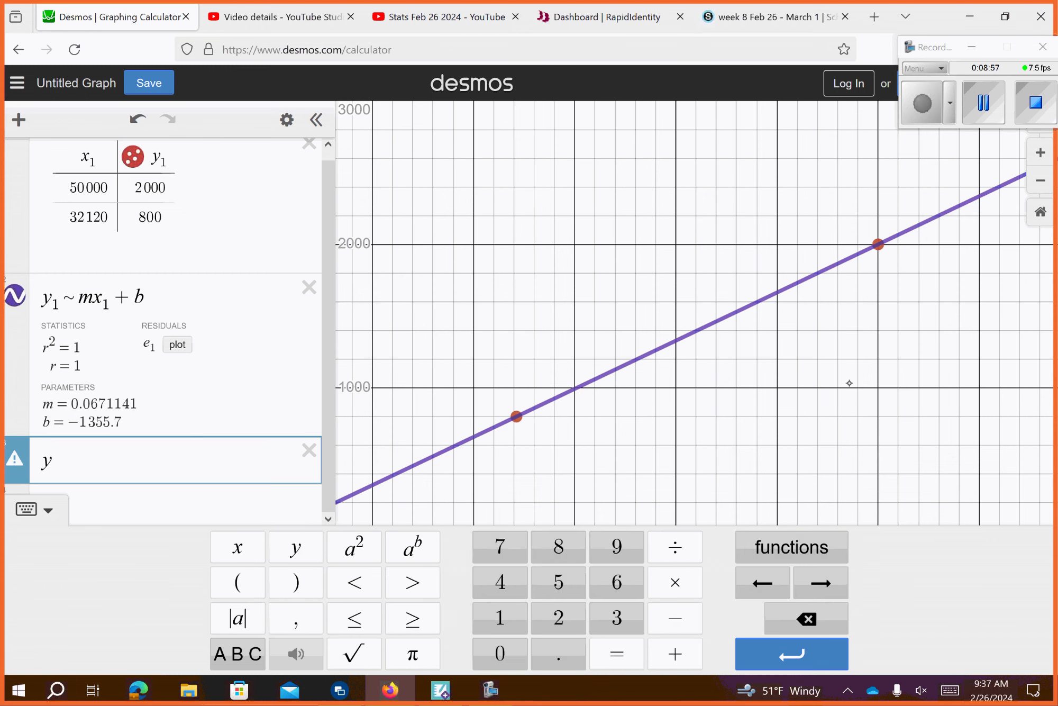
type("=")
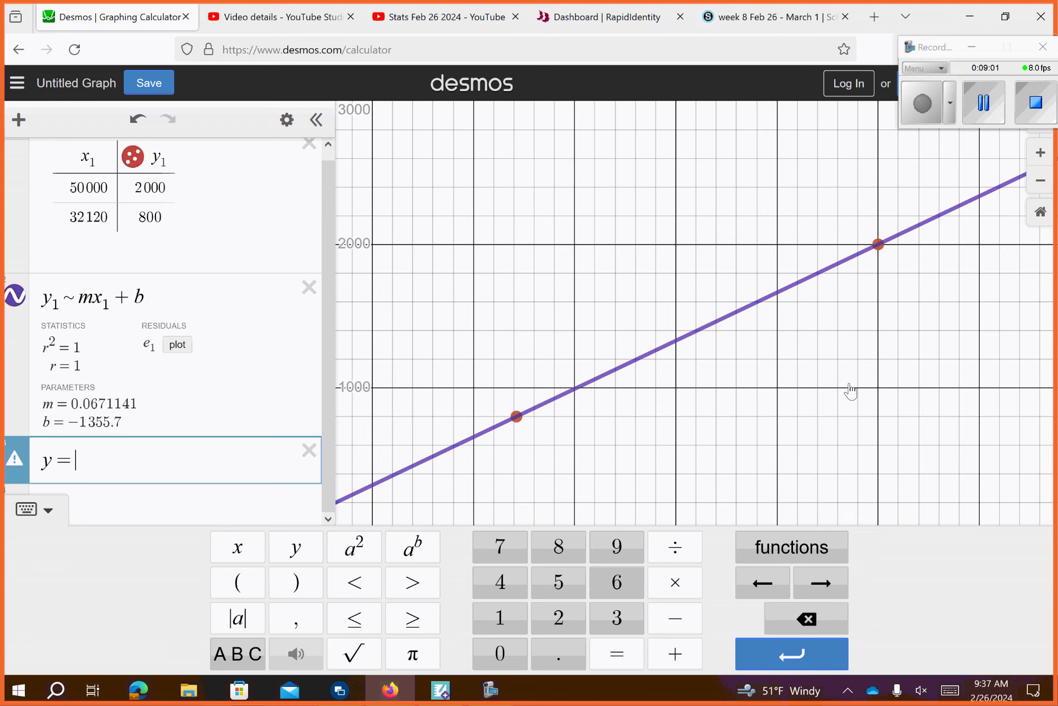
type("54.9")
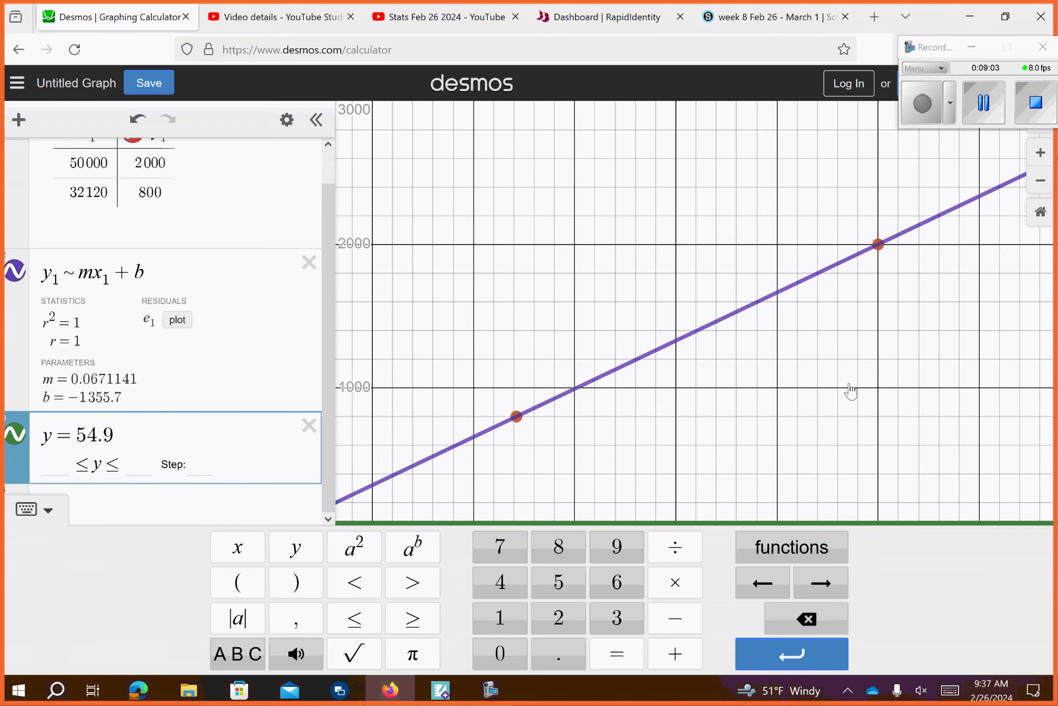
type("x")
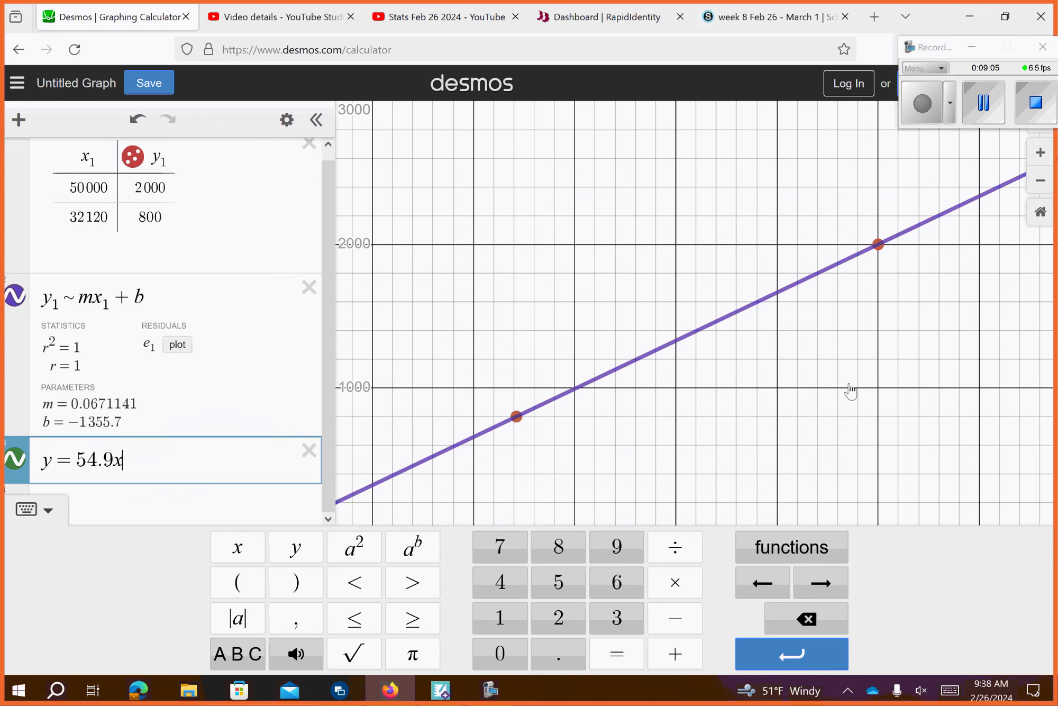
Find where the regression line crosses y = 54.9x and show the intersection's coordinates.
left_click(763, 290)
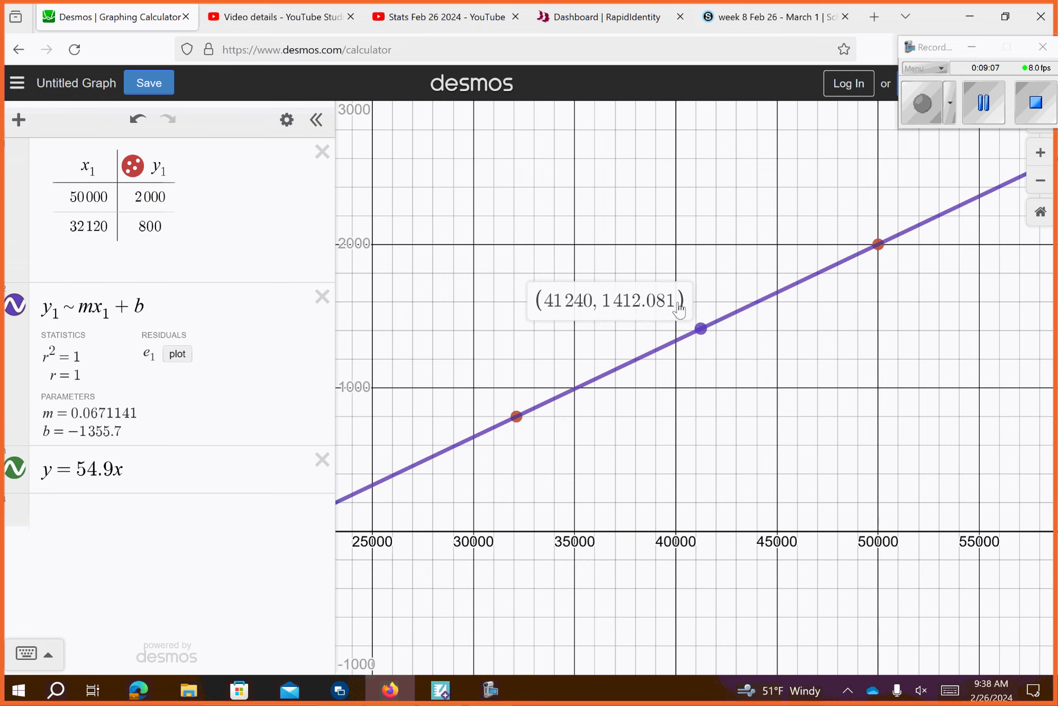
scroll(711, 382, "down", 4)
scroll(706, 387, "down", 6)
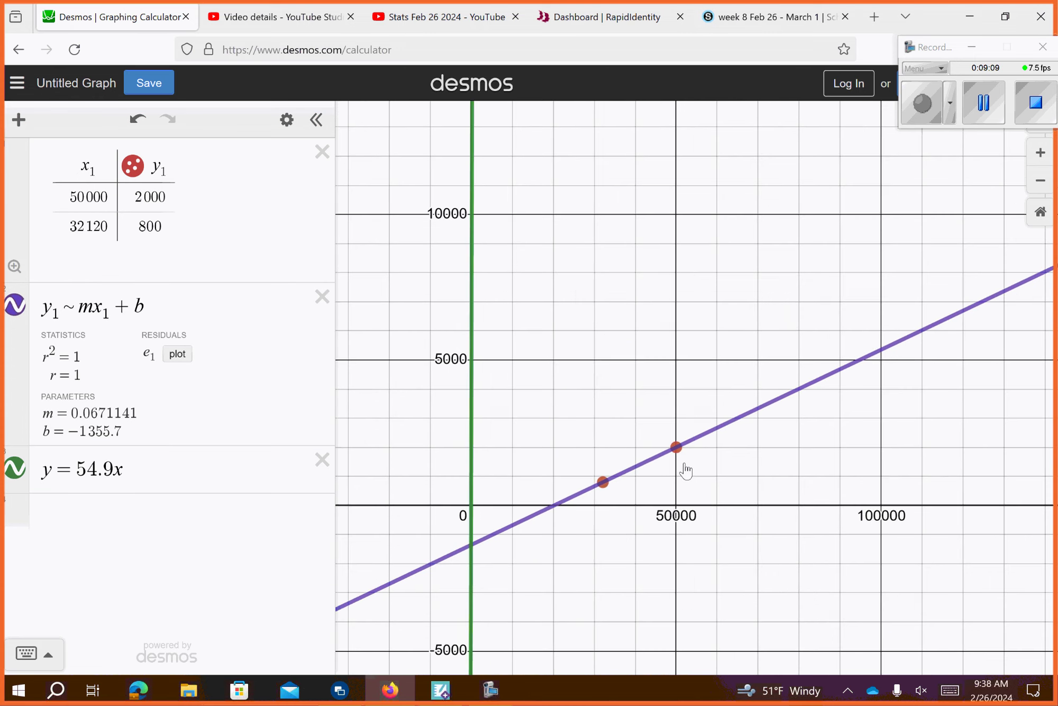
scroll(738, 420, "up", 3)
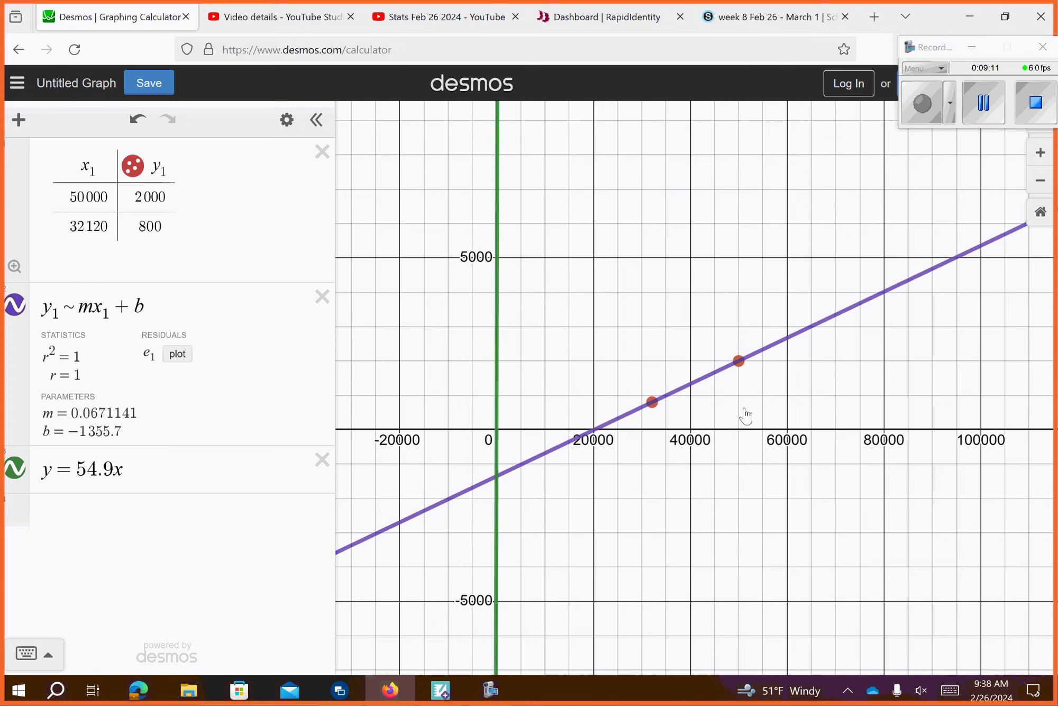
scroll(745, 416, "up", 6)
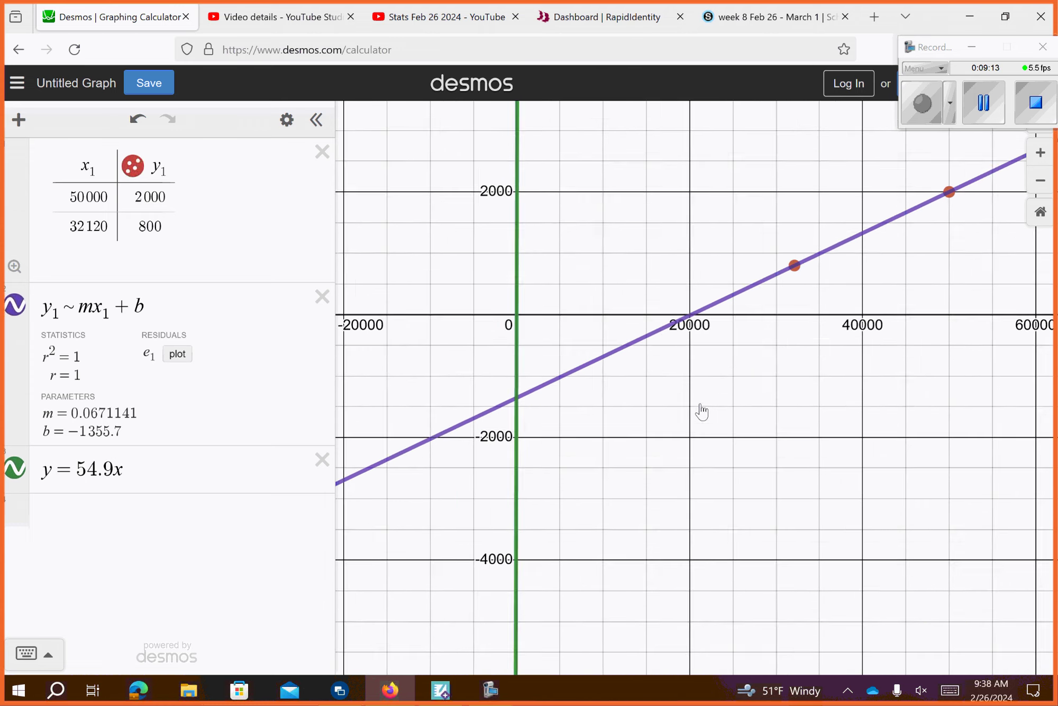
scroll(718, 413, "up", 7)
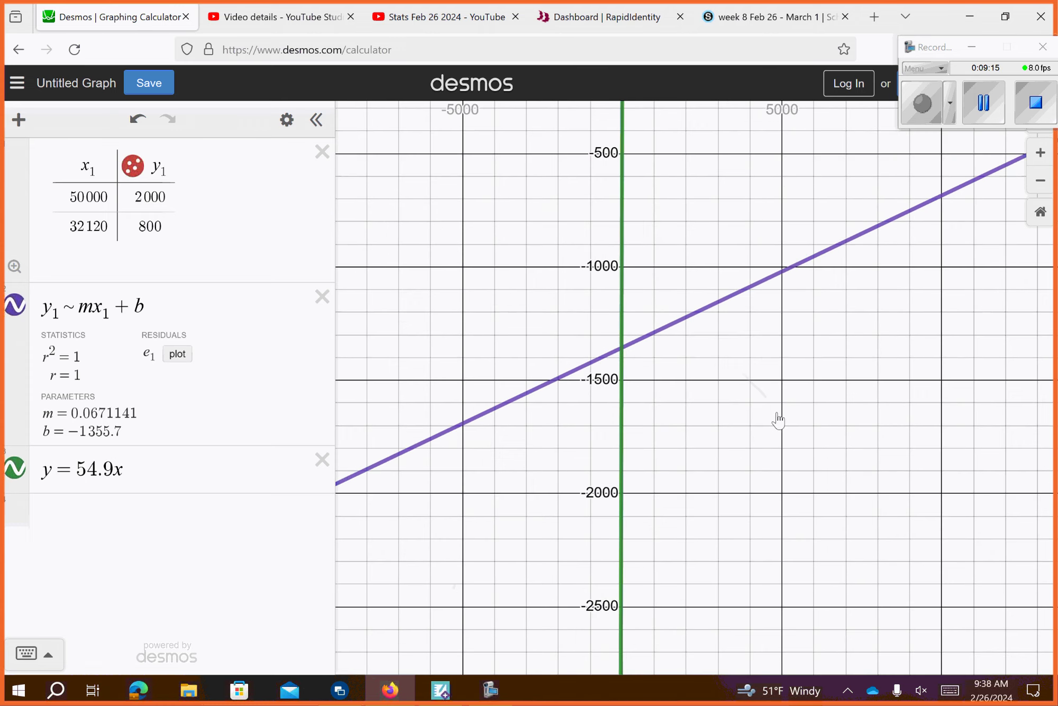
scroll(813, 429, "up", 6)
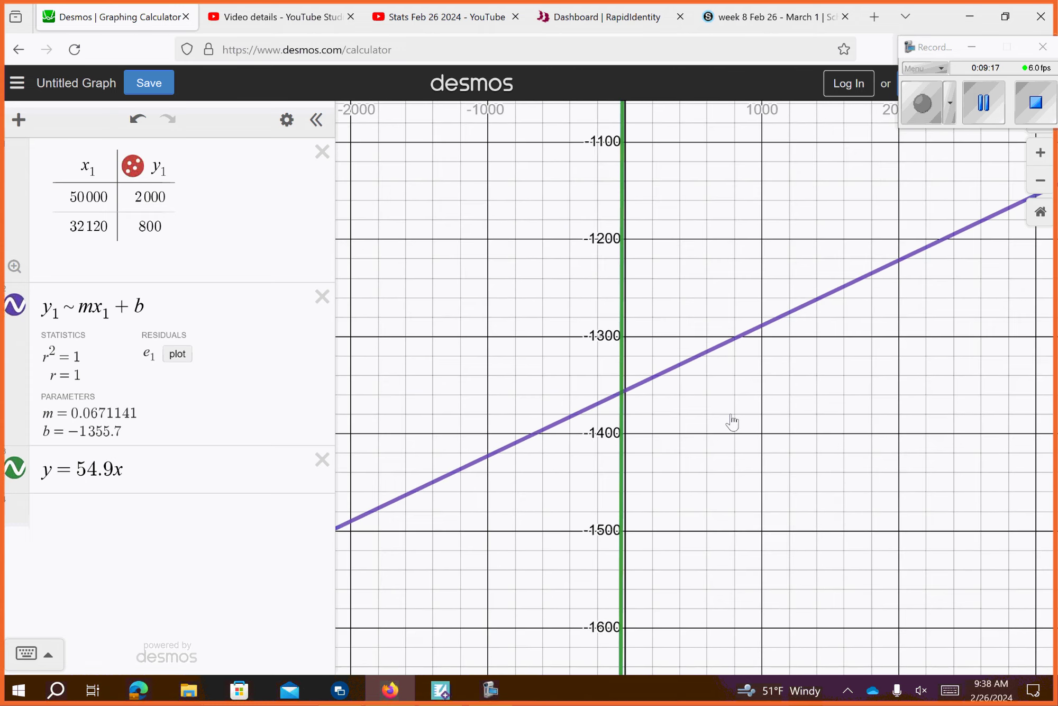
scroll(873, 411, "up", 5)
scroll(899, 408, "up", 2)
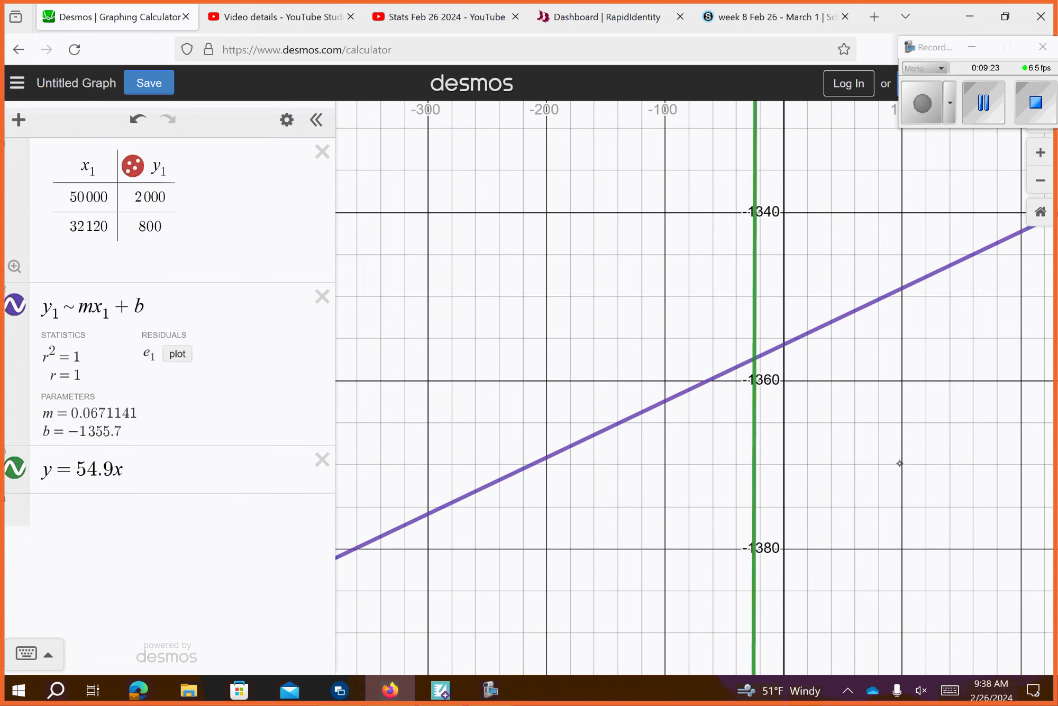
left_click(753, 358)
left_click(753, 357)
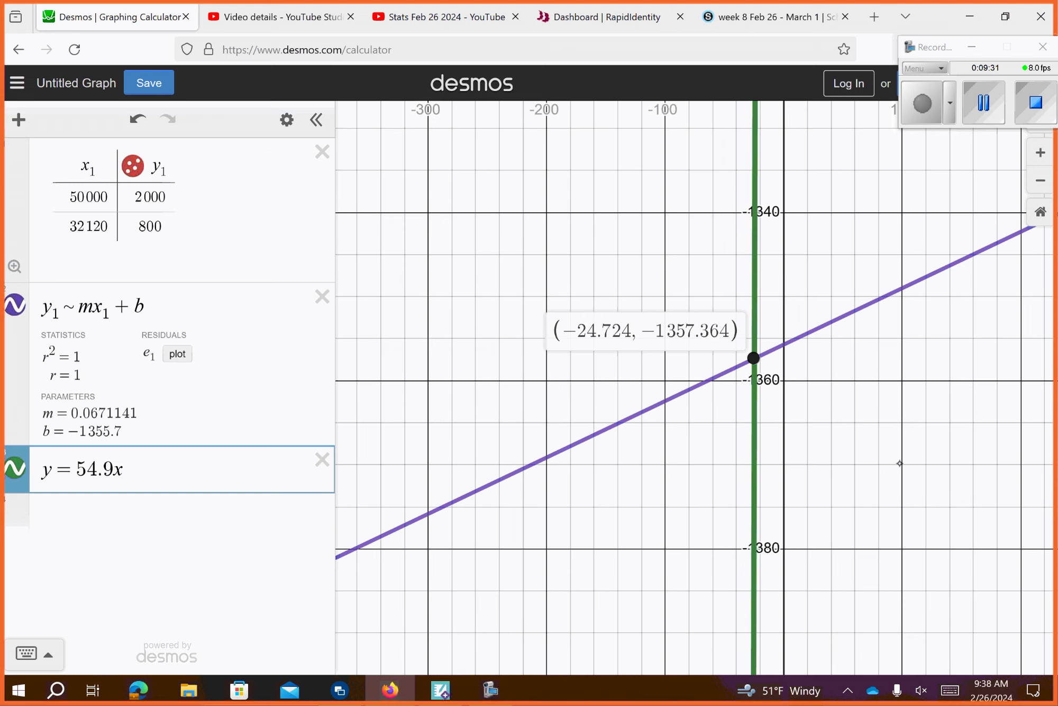
Delete the equation y = 54.9x, the regression and the data table.
left_click(322, 459)
left_click(322, 296)
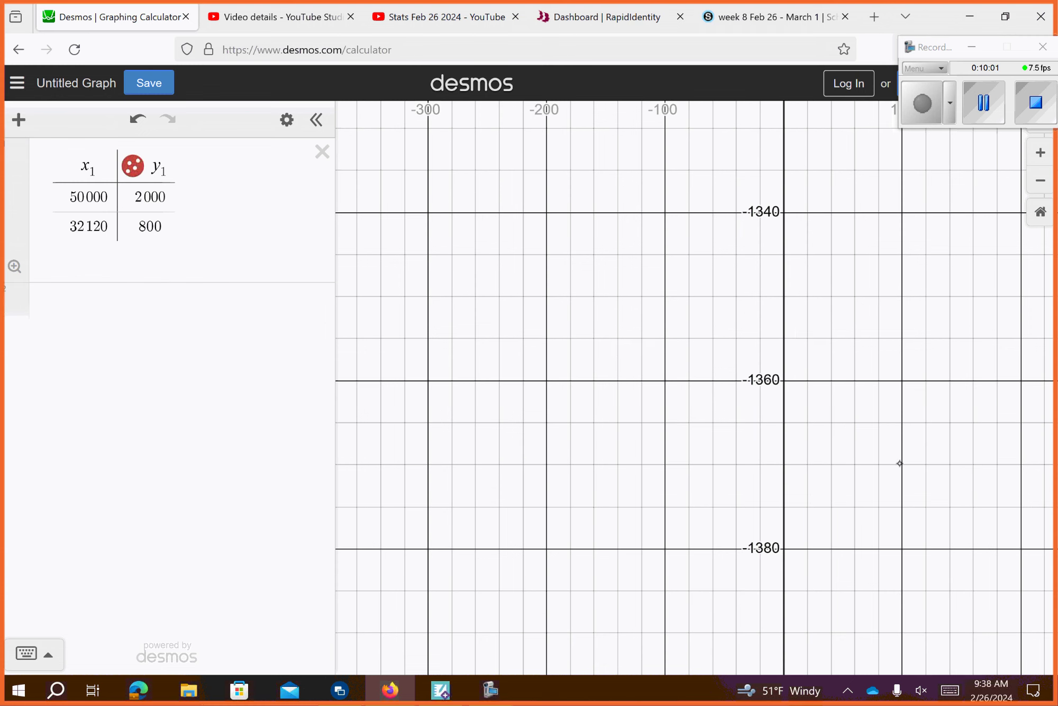
left_click(323, 152)
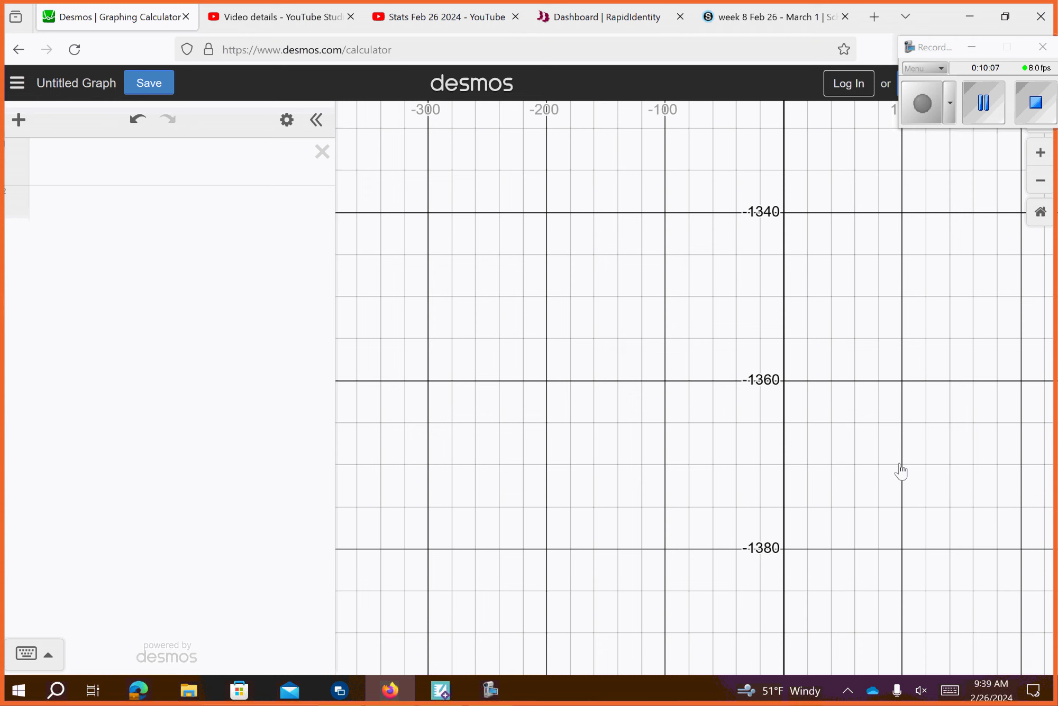
Insert a new table and enter (200, 100) as its first data point.
left_click(18, 120)
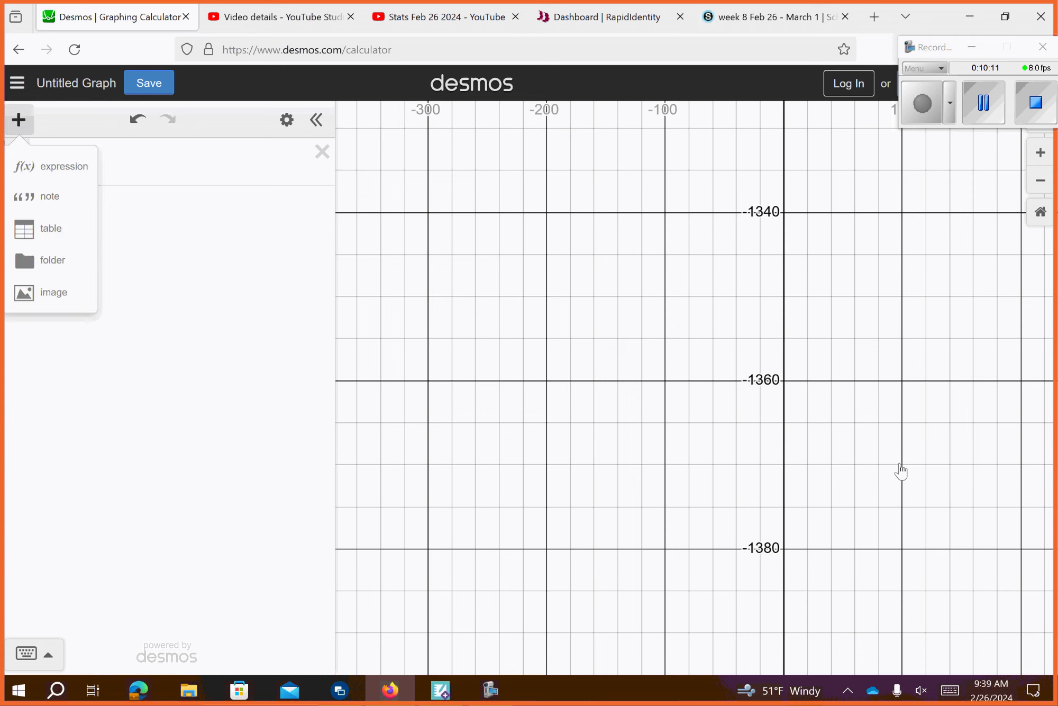
key("Down")
key("Down")
key("Return")
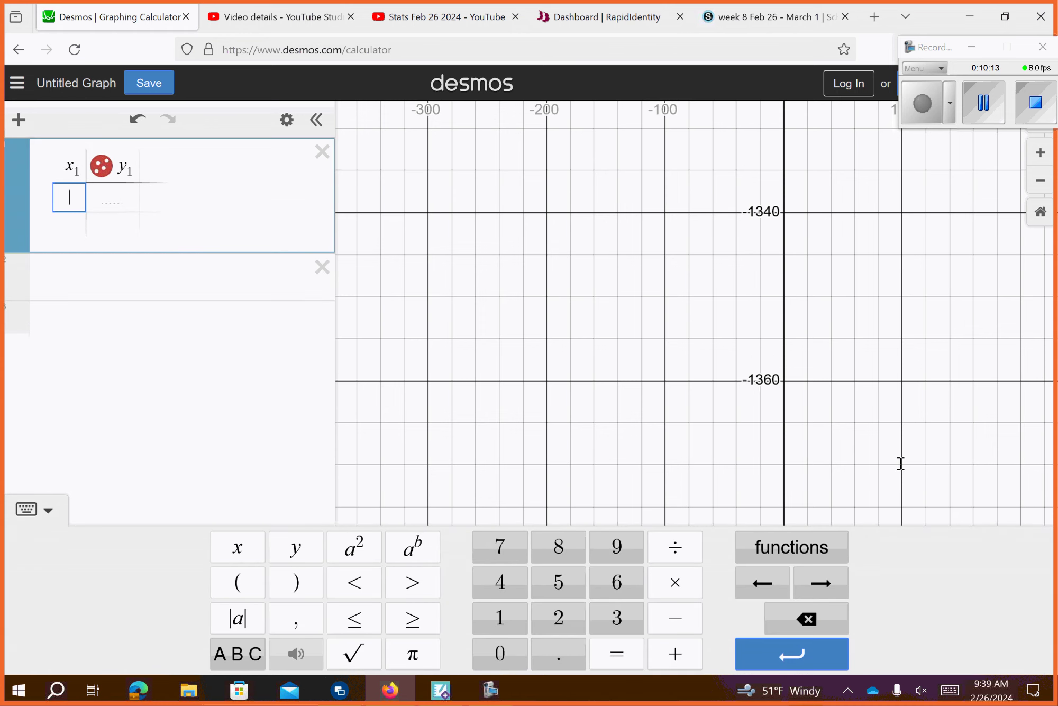
type("2")
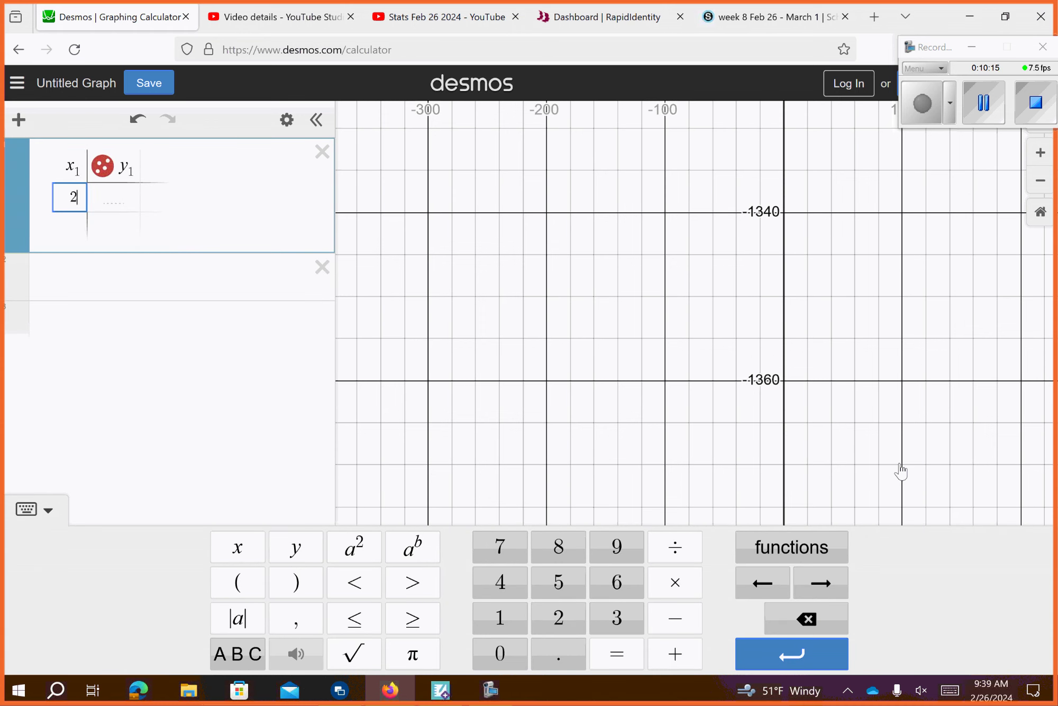
type("00")
key("Right")
type("1")
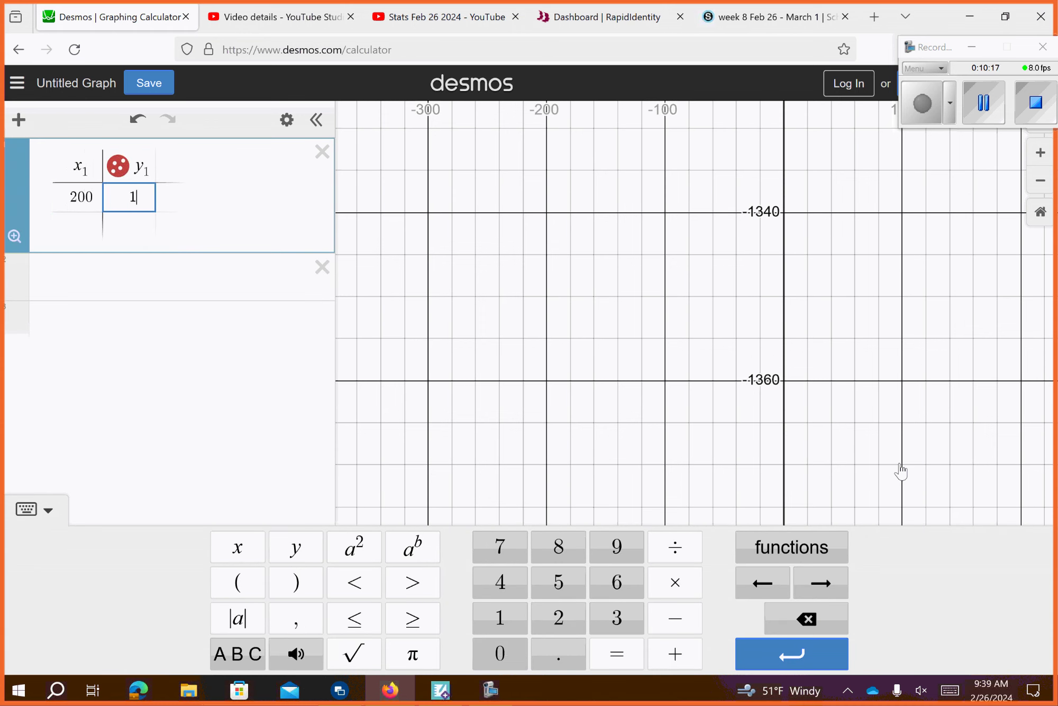
type("00")
key("BackSpace")
type("0")
key("Return")
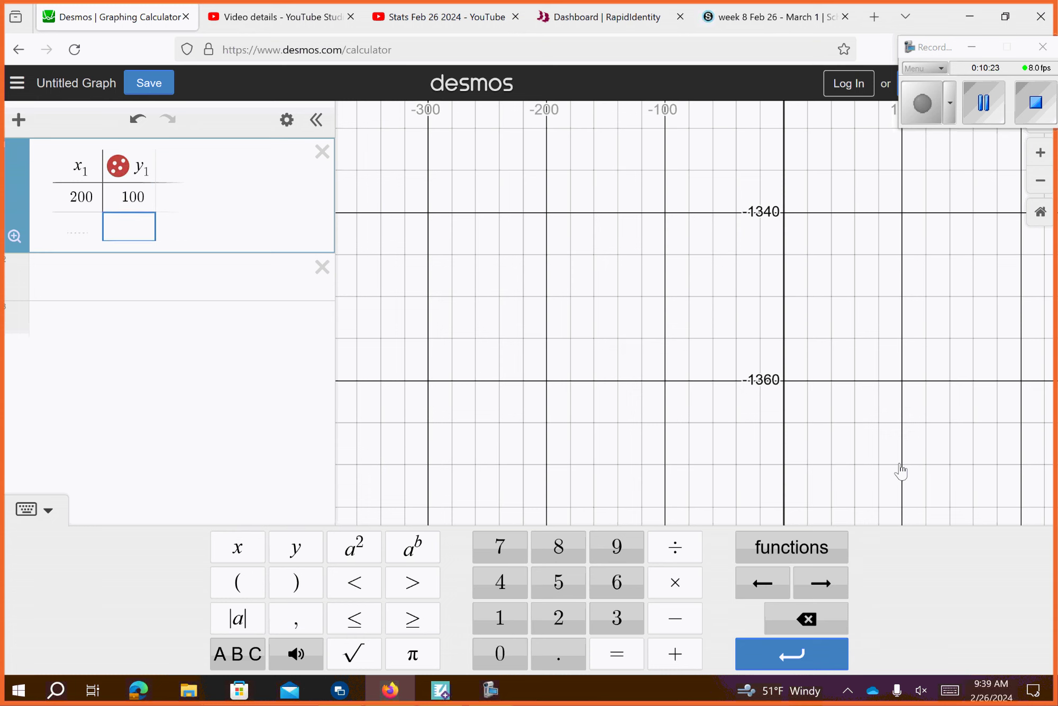
Add the data points (400, 200) and (600, 300) to the table and select the empty expression line below.
key("Left")
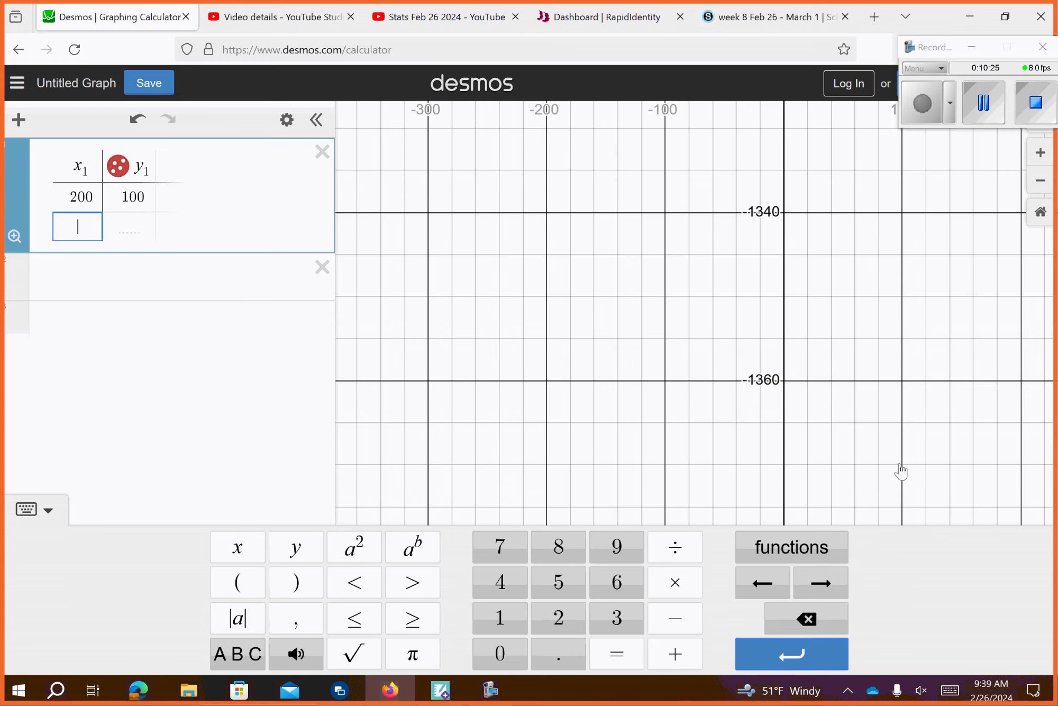
type("400")
key("Right")
type("200")
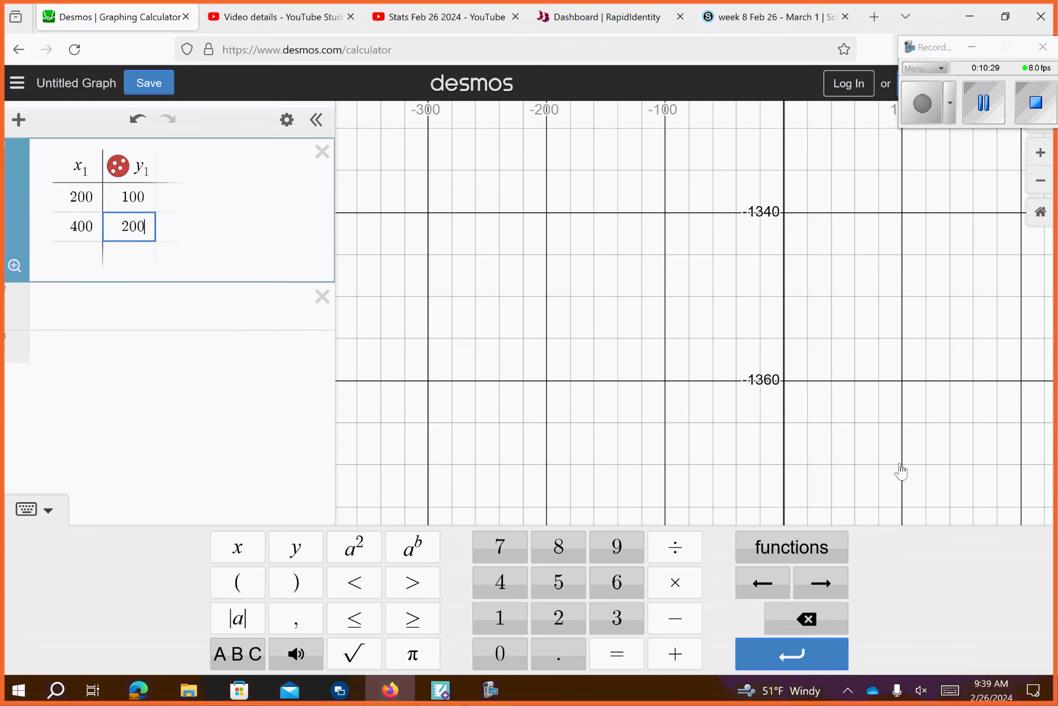
key("Right")
left_click(900, 470)
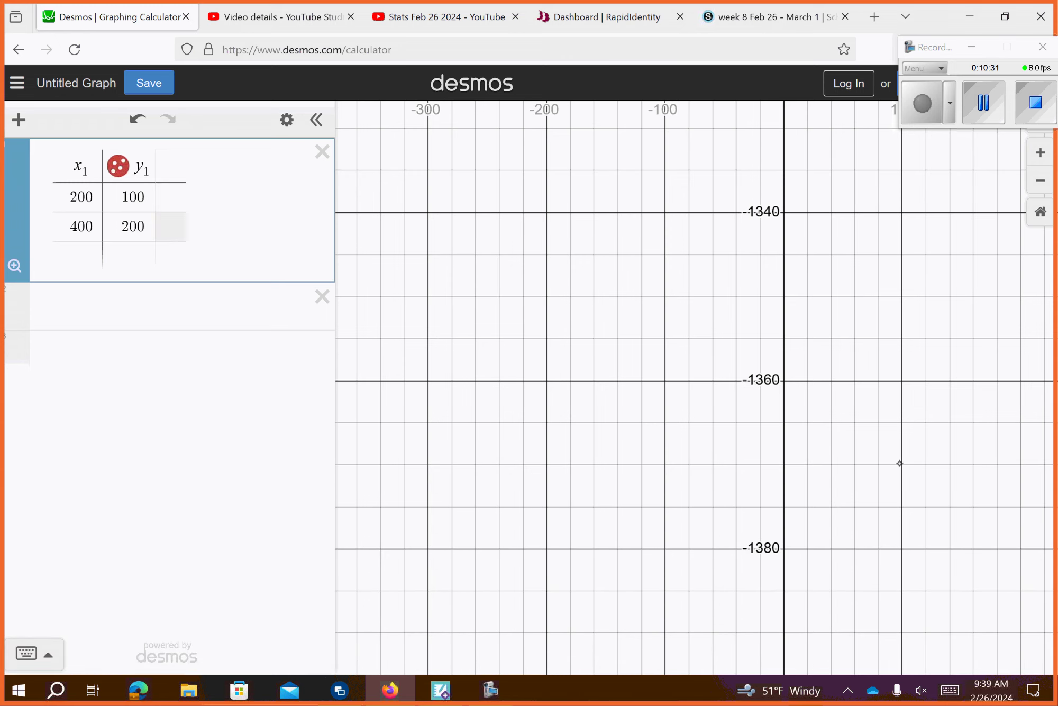
key("Tab")
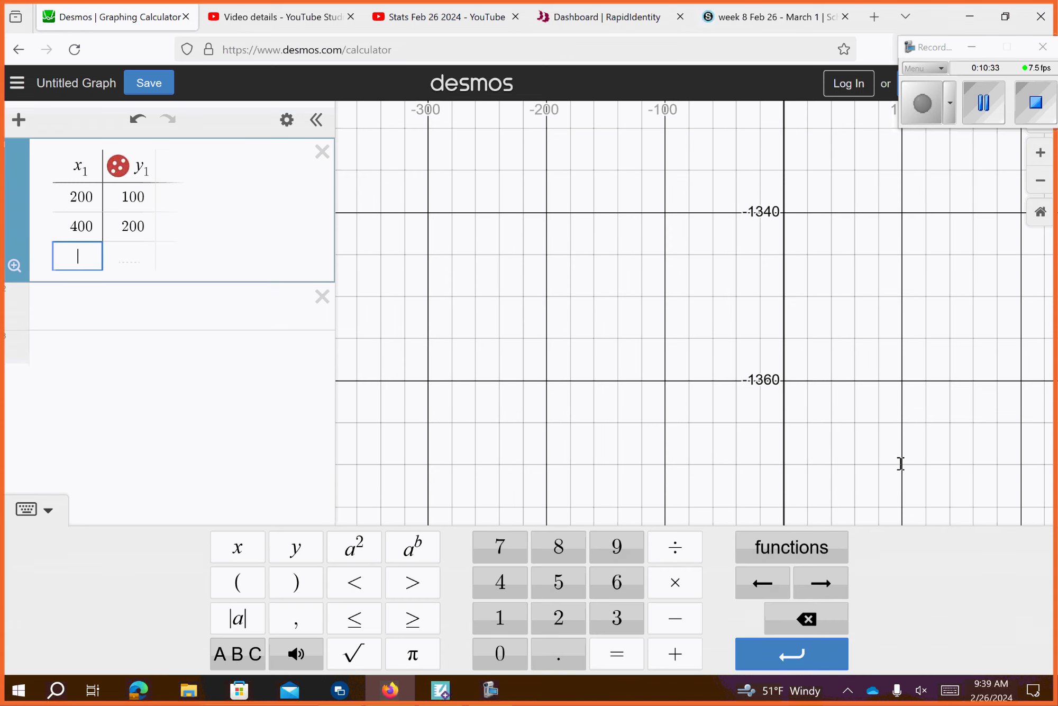
type("600")
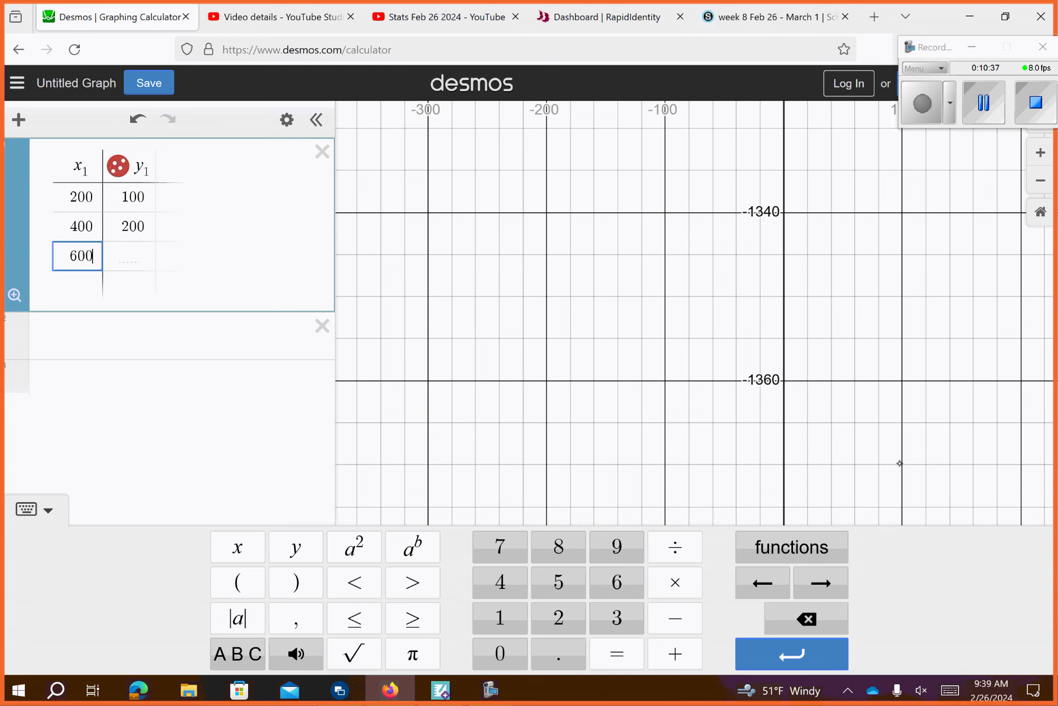
key("Right")
type("300")
left_click(42, 335)
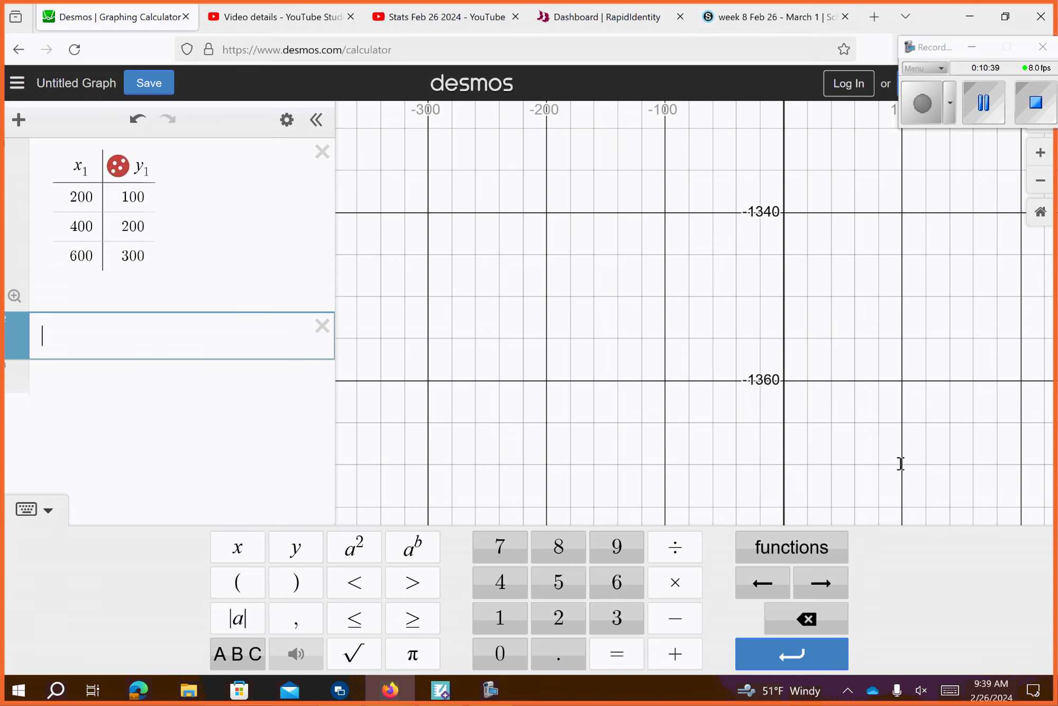
Fit the graph view to the table's points and add the linear regression y₁ ~ mx₁ + b below the table.
left_click(14, 294)
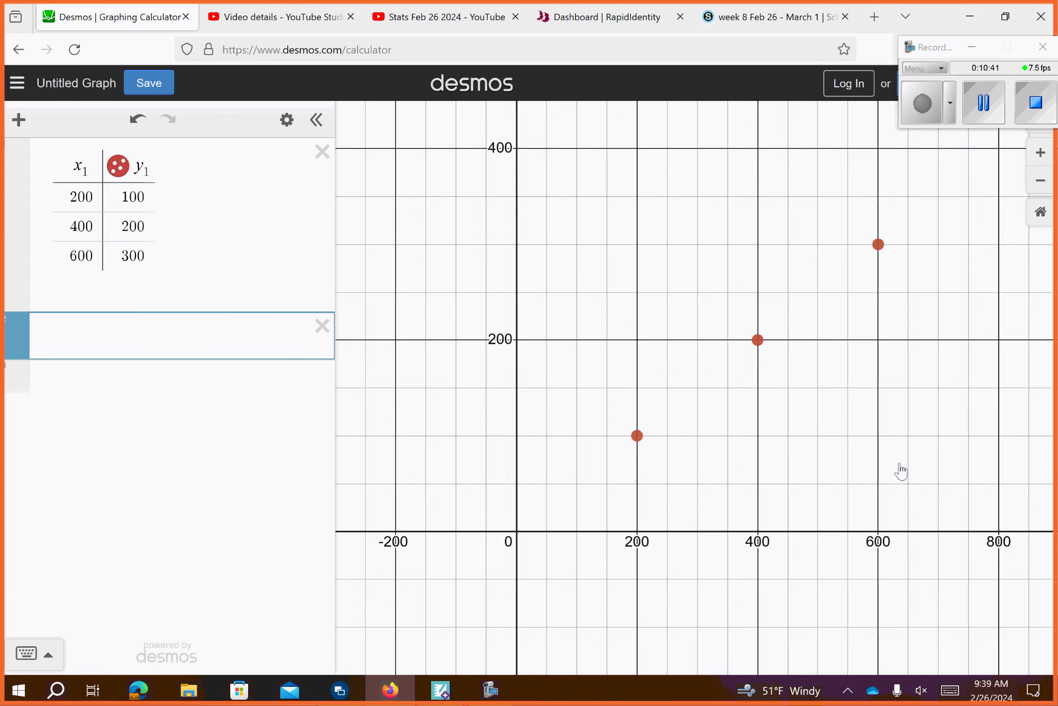
left_click(182, 336)
left_click(295, 548)
type("y1")
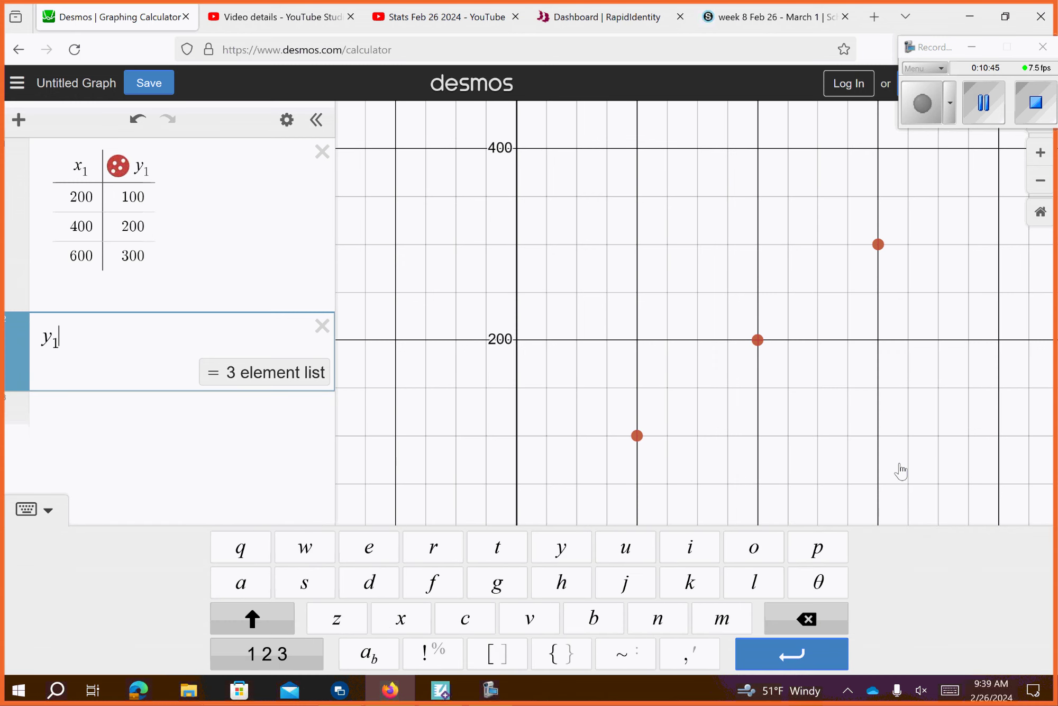
type("~m")
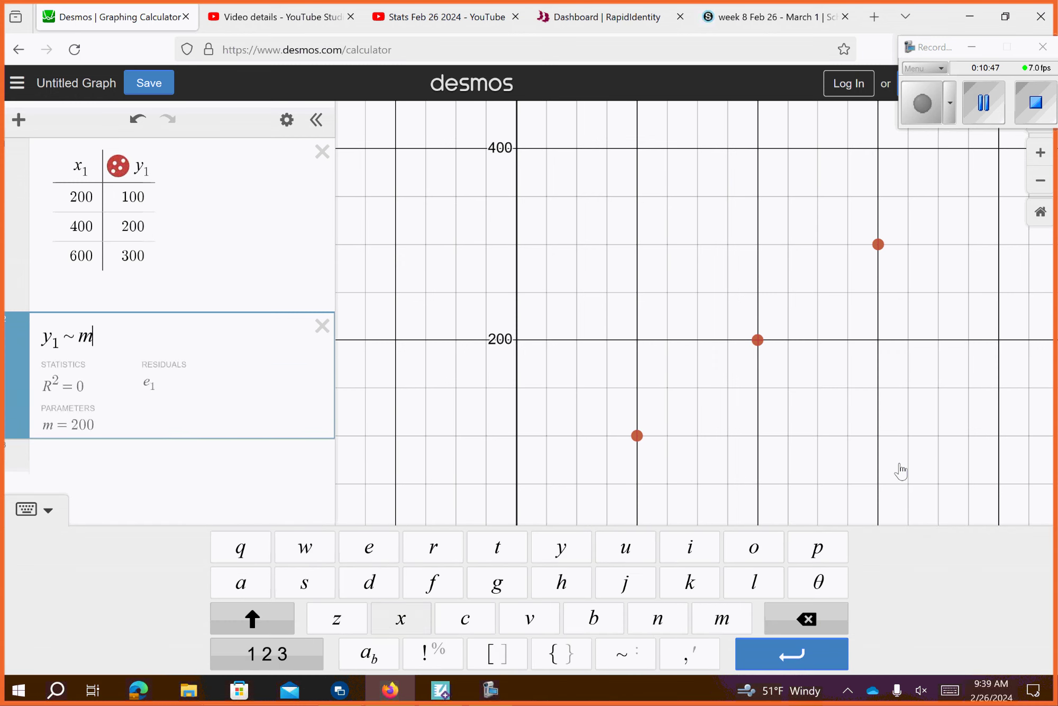
type("x1")
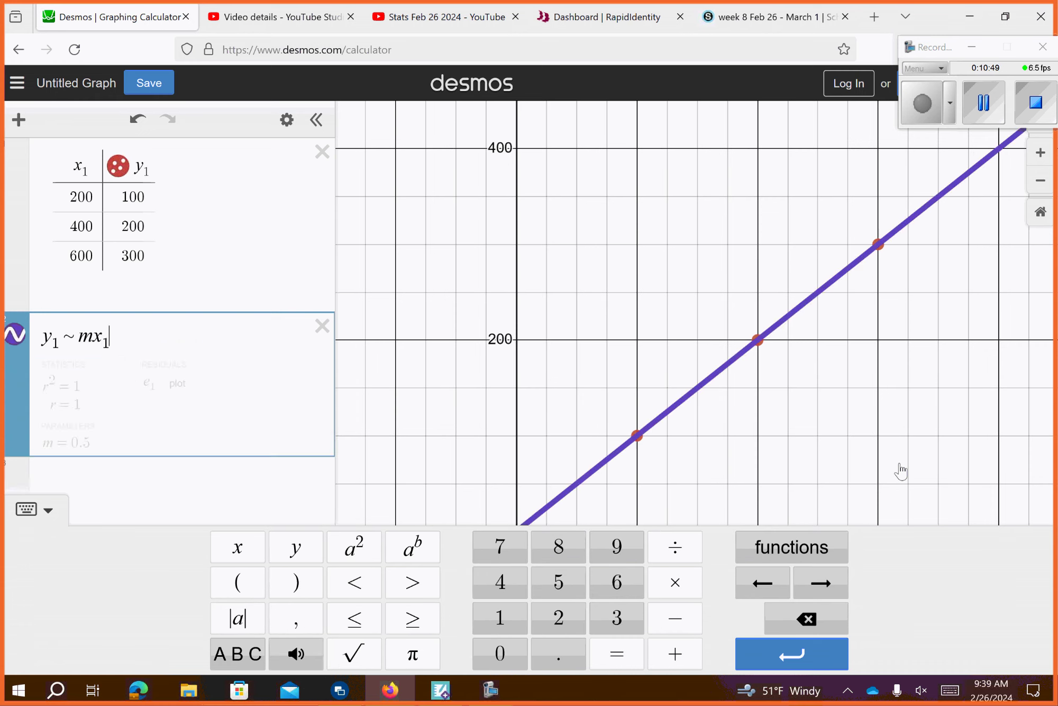
type("+")
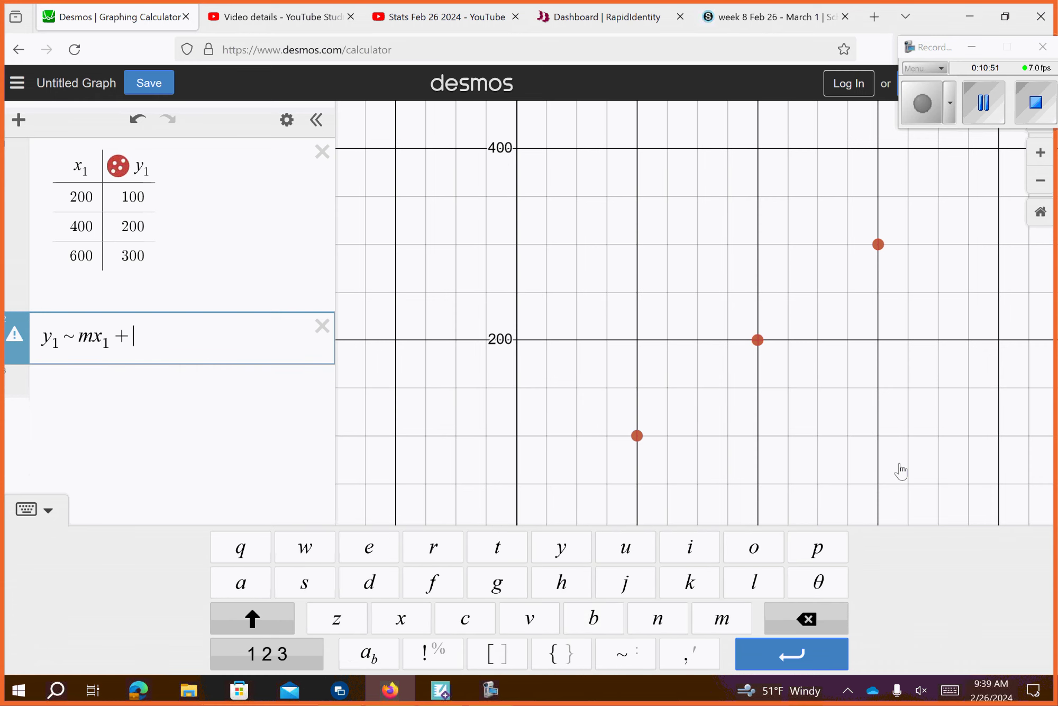
type("b")
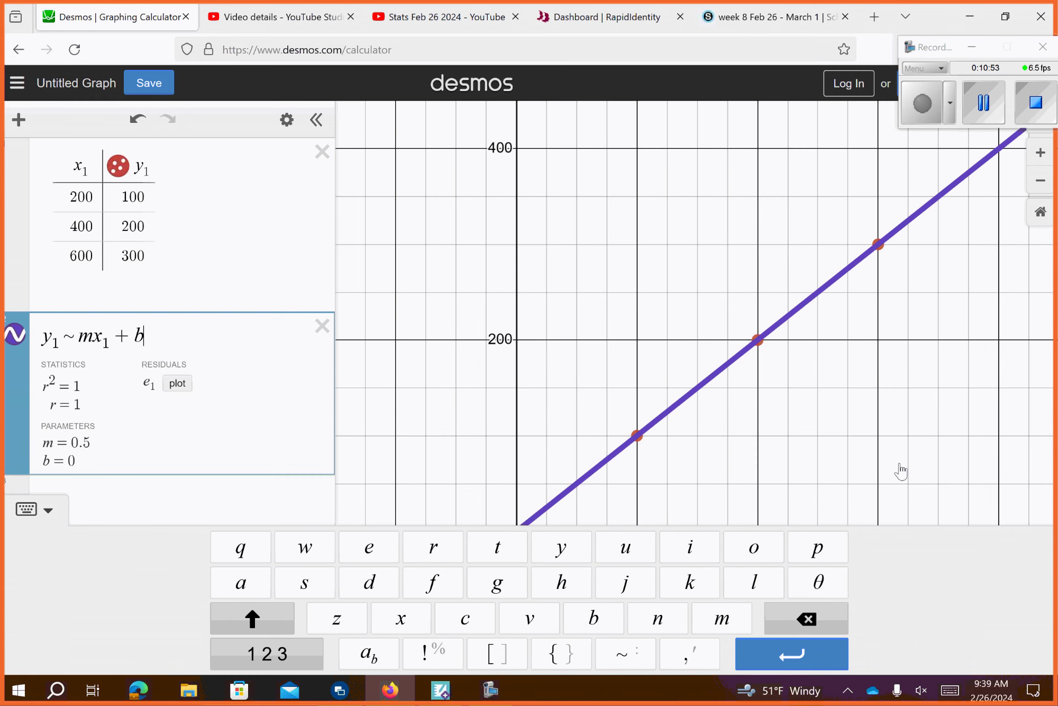
key("Return")
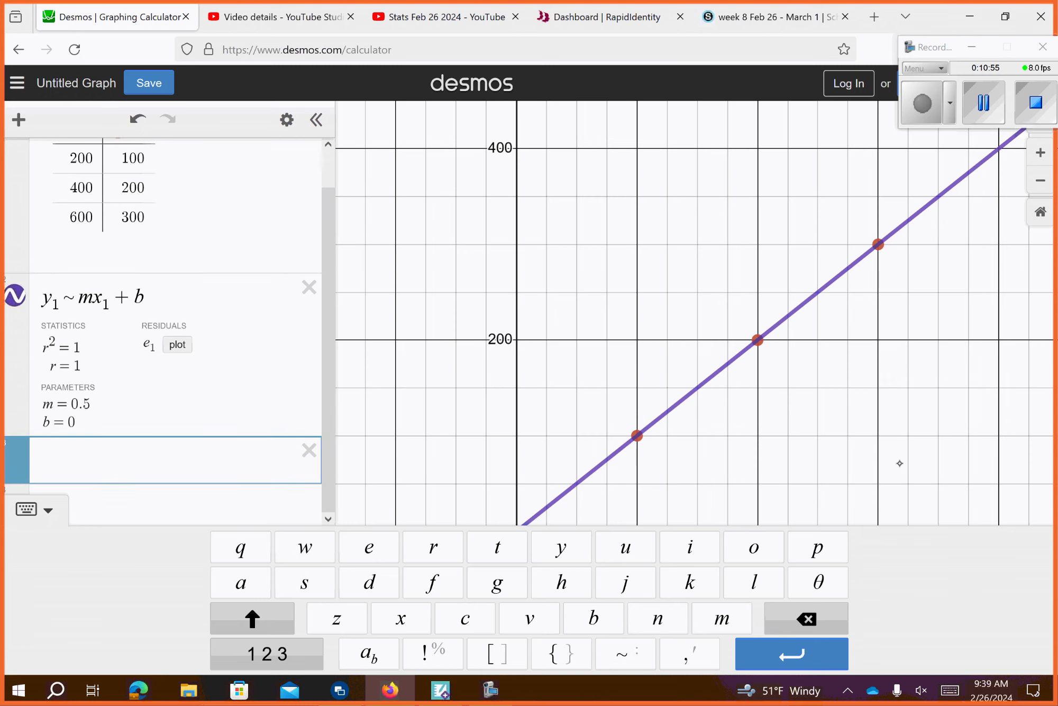
Insert a second table below the regression and enter (200, 200) as its first data point.
left_click(19, 119)
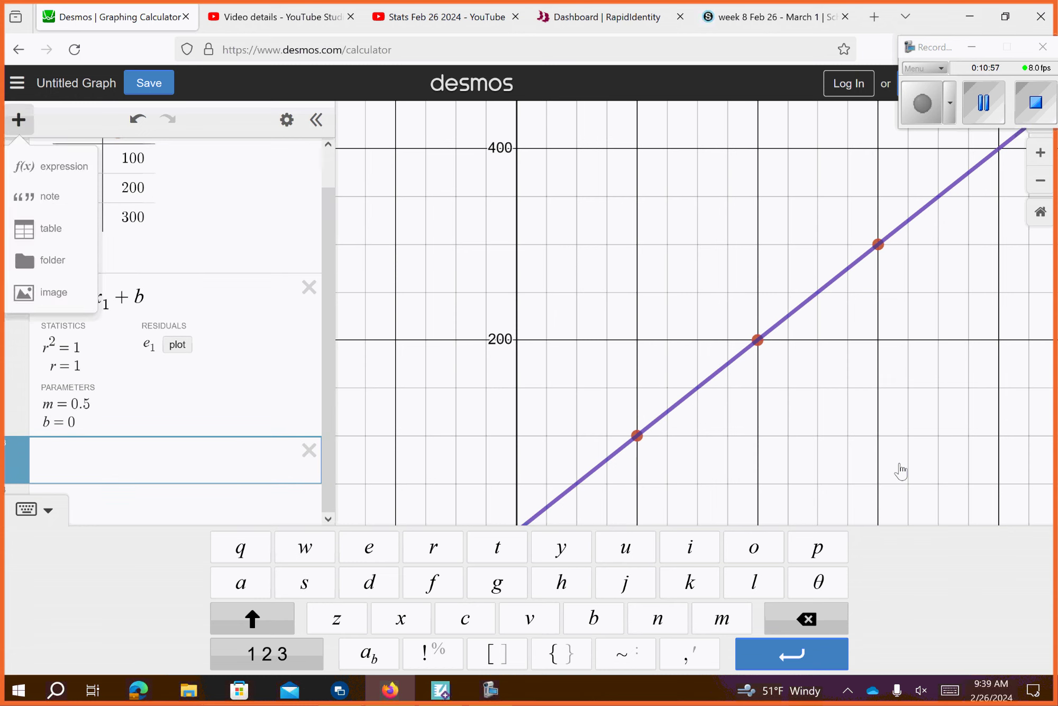
left_click(24, 228)
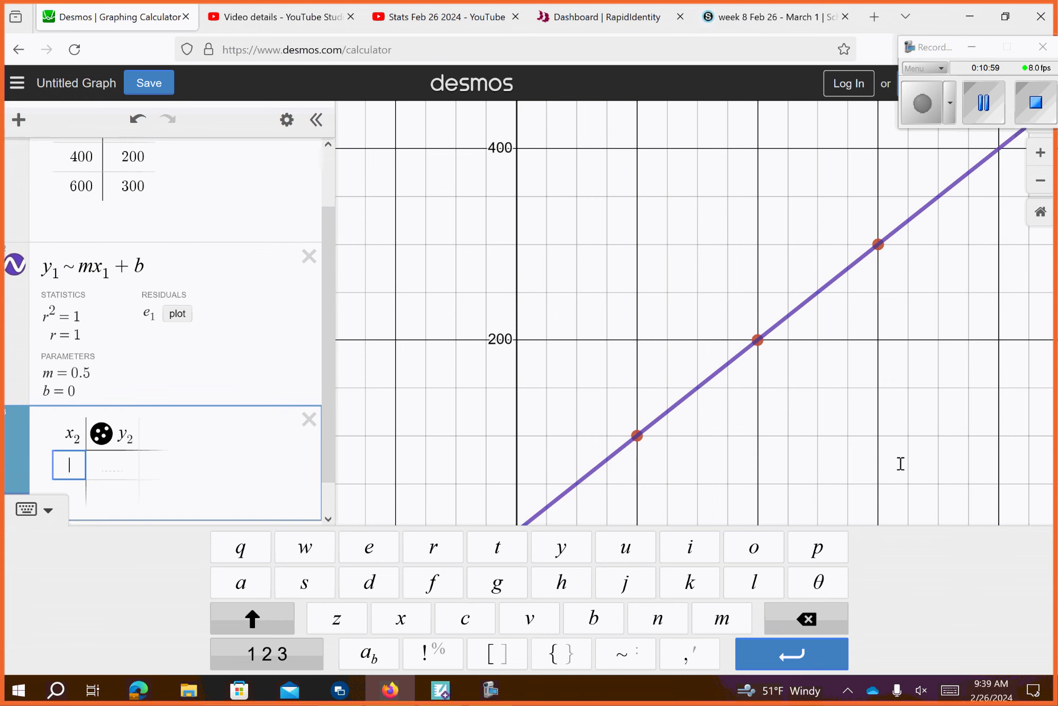
left_click(267, 653)
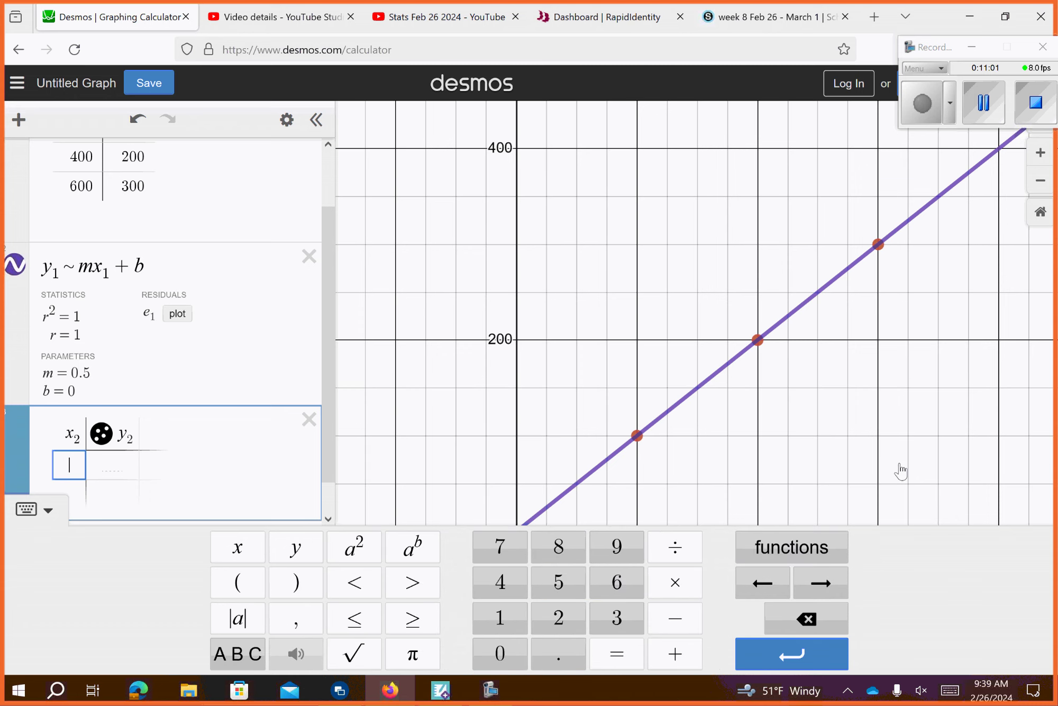
type("200")
key("Right")
type("200")
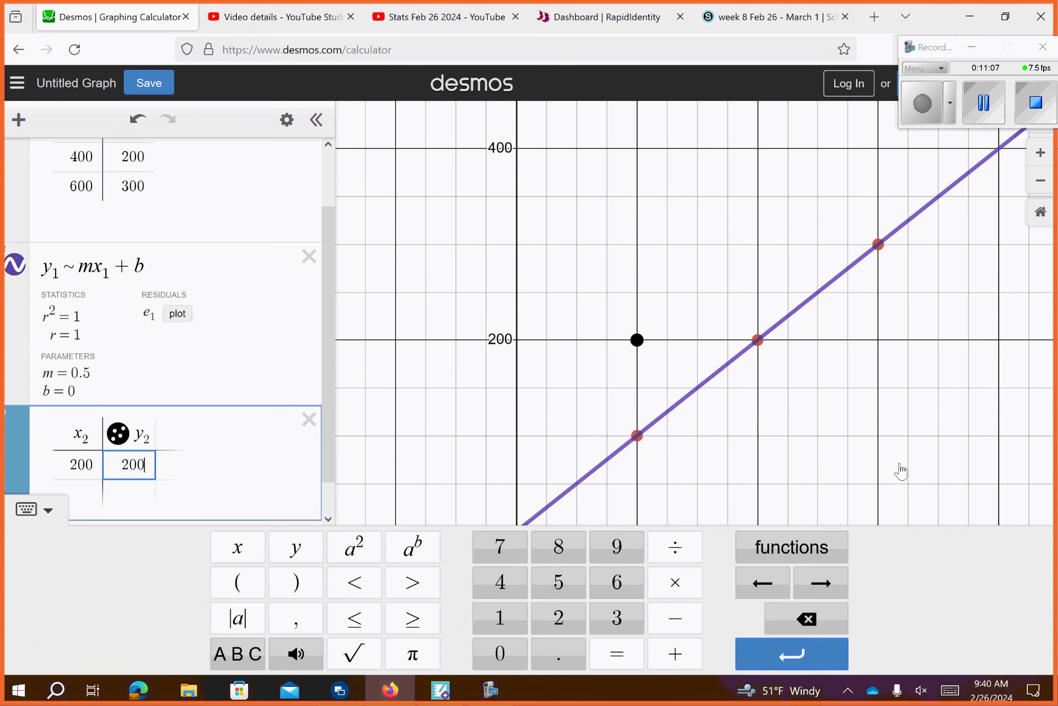
key("Return")
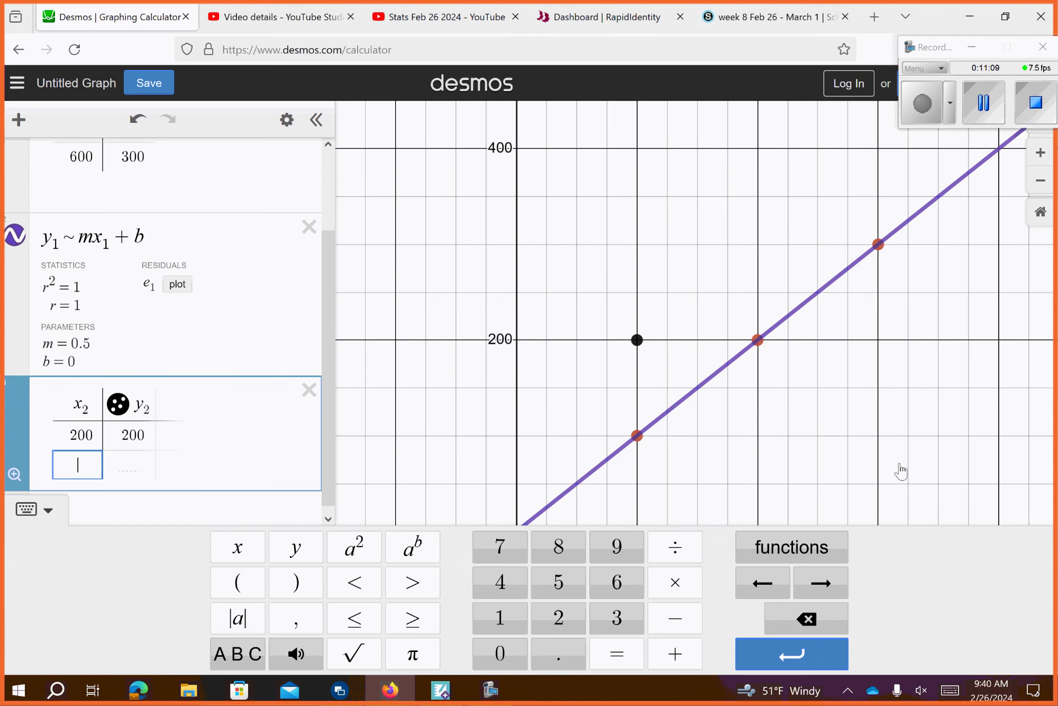
Add the data points (400, 100) and (600, 0) to the second table.
type("400")
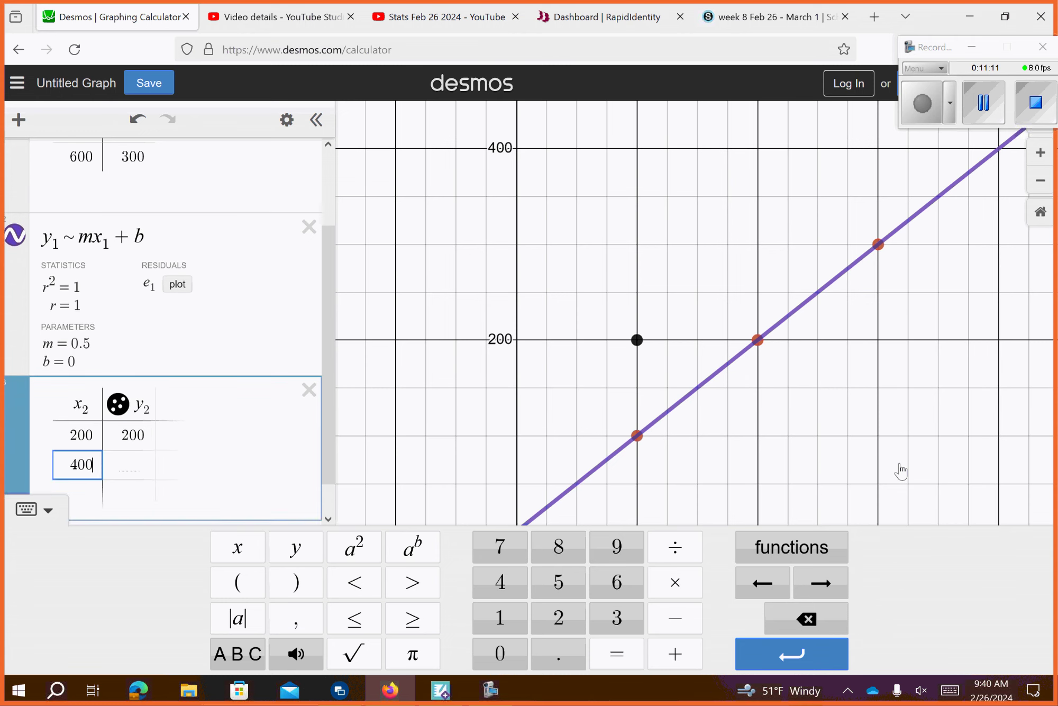
key("Tab")
type("100")
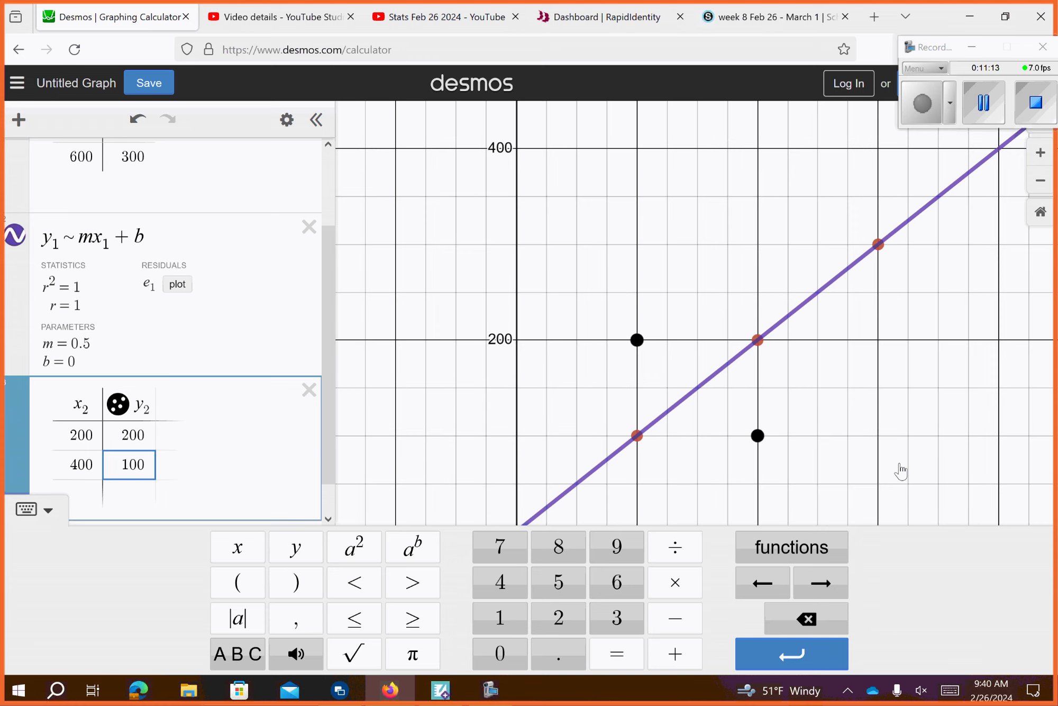
key("Return")
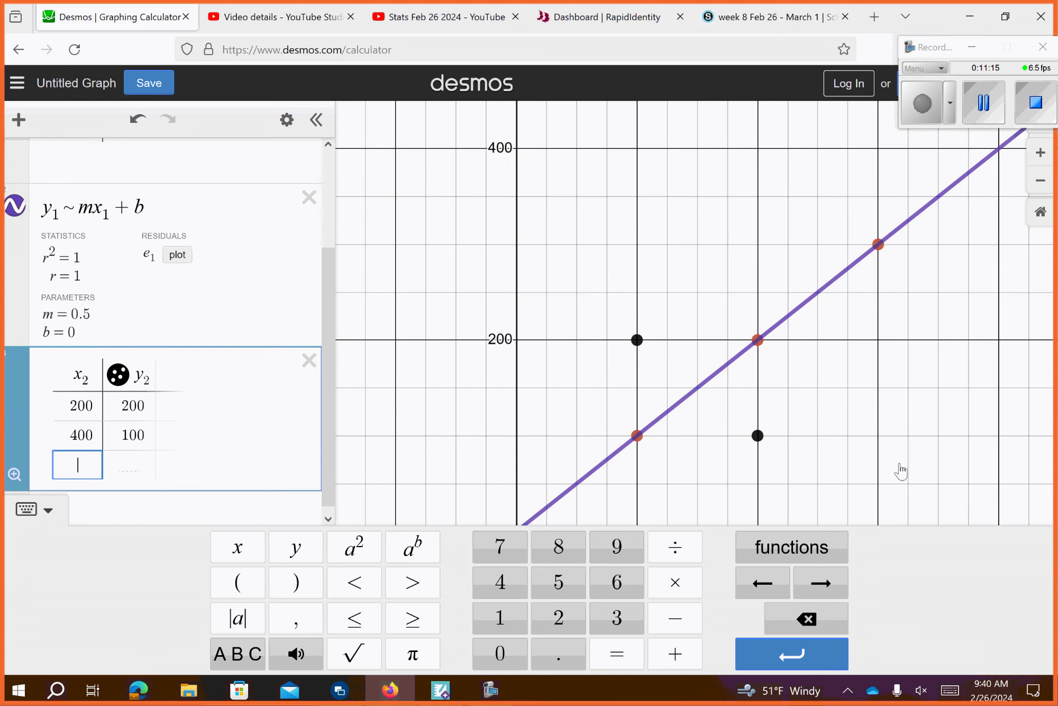
type("600")
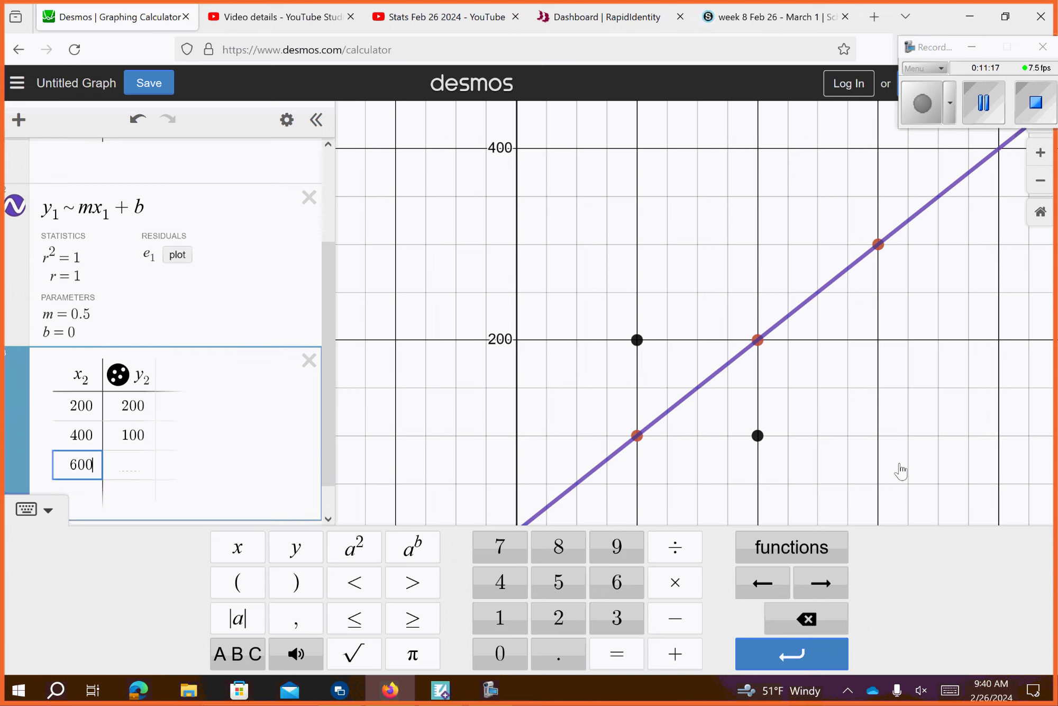
key("Tab")
type("0")
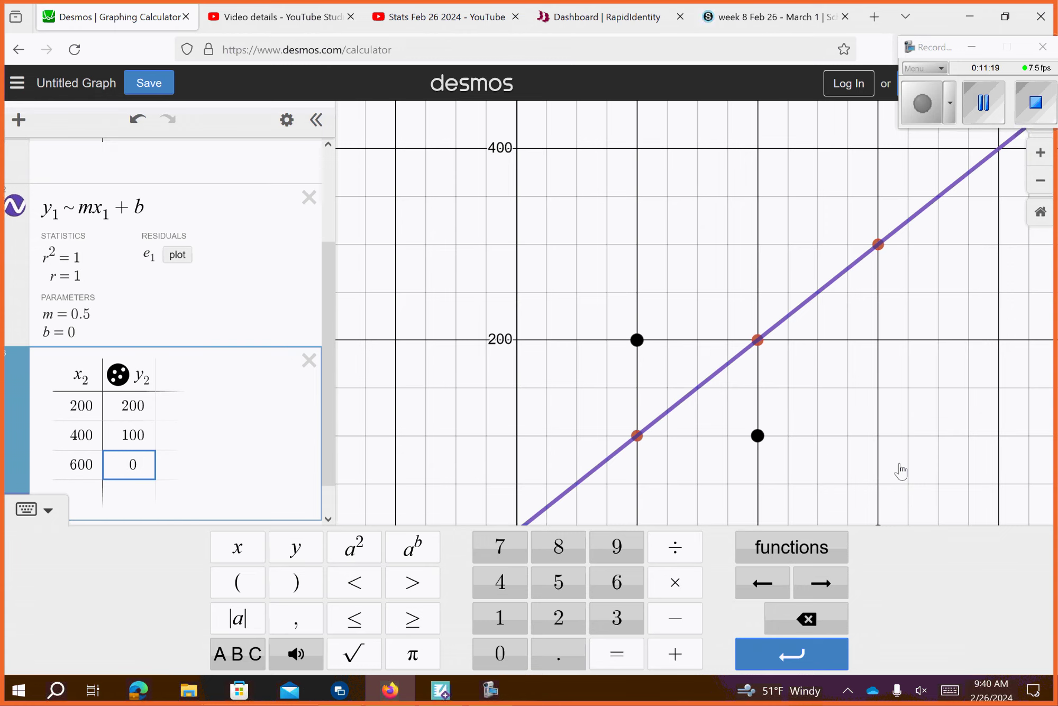
Fit the linear regression y₂ ~ mx₂ + b to the second table and show the coordinates where the two regression lines cross.
left_click_drag(758, 278, 701, 279)
scroll(702, 280, "down", 3)
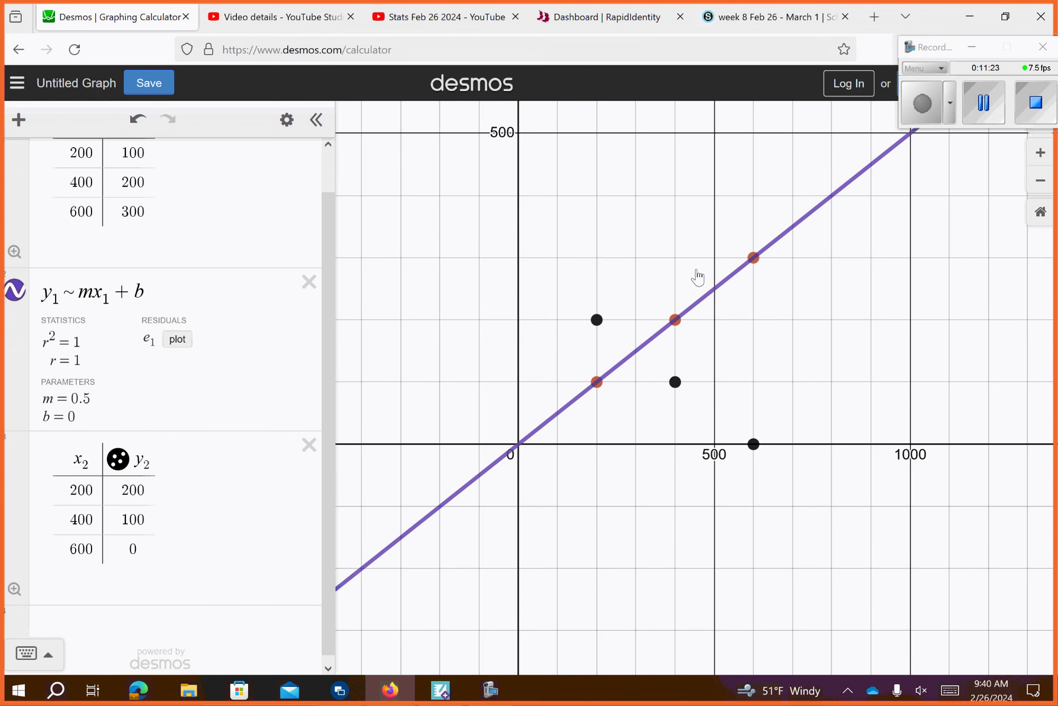
left_click(174, 622)
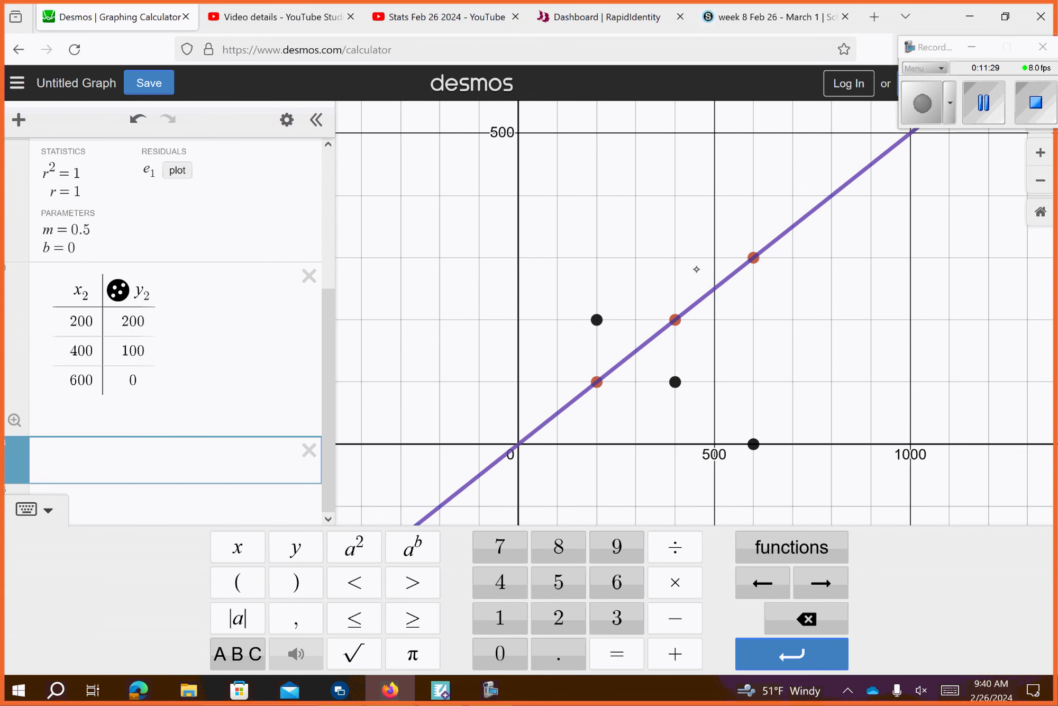
type("y_2~")
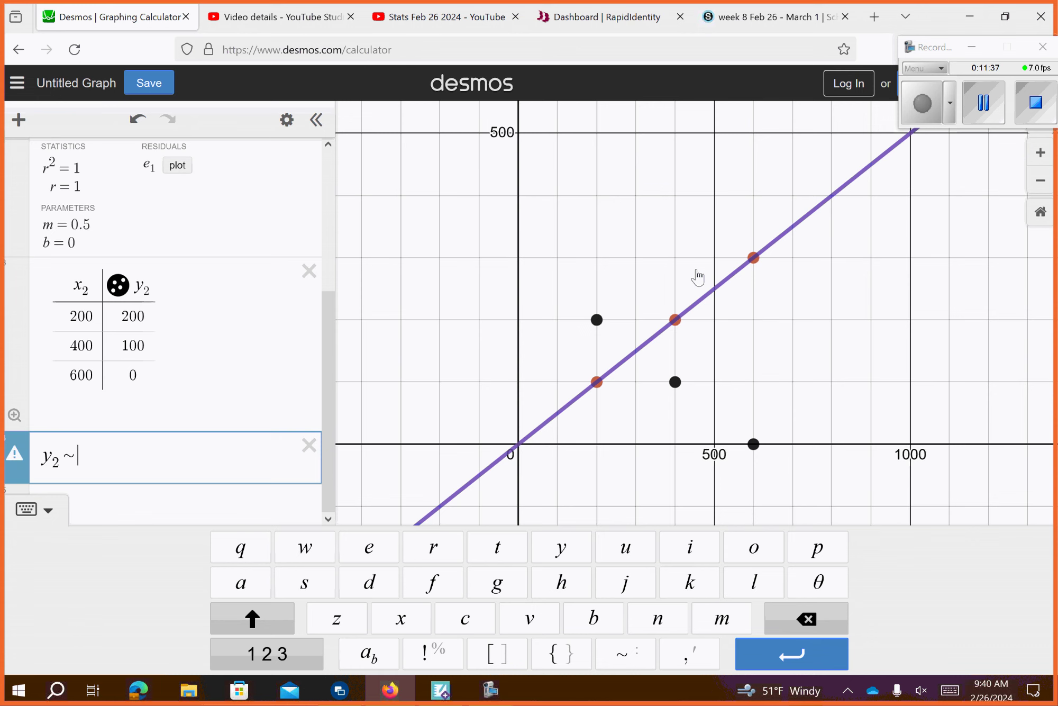
type("mx^2")
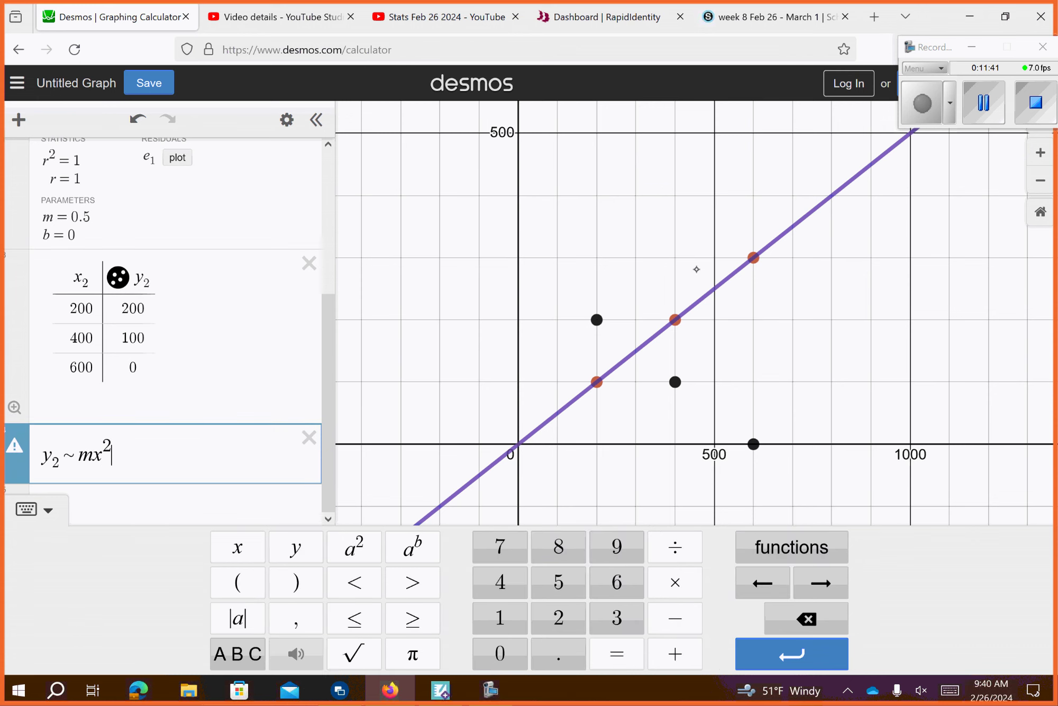
key("BackSpace")
key("Right")
key("BackSpace")
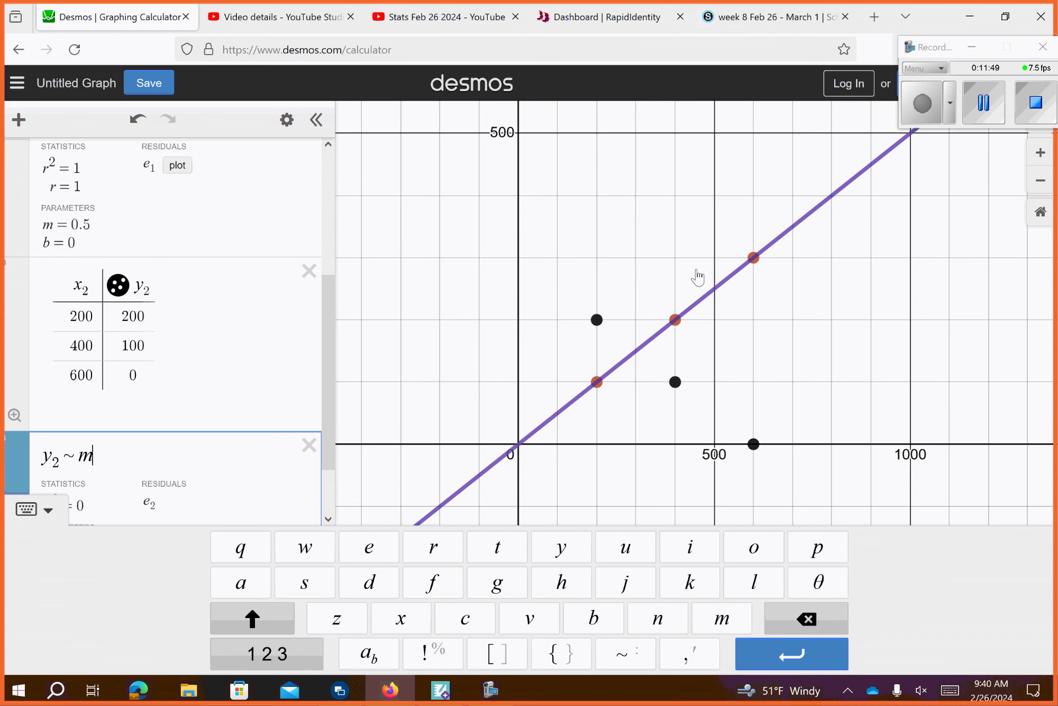
type("x")
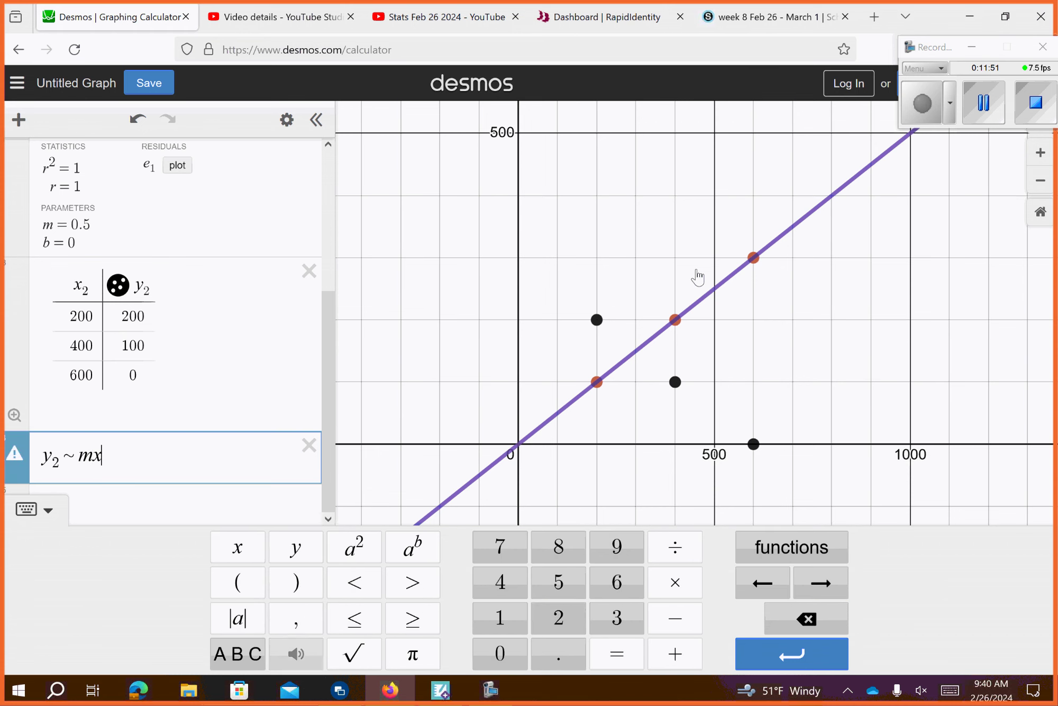
type("2 + ")
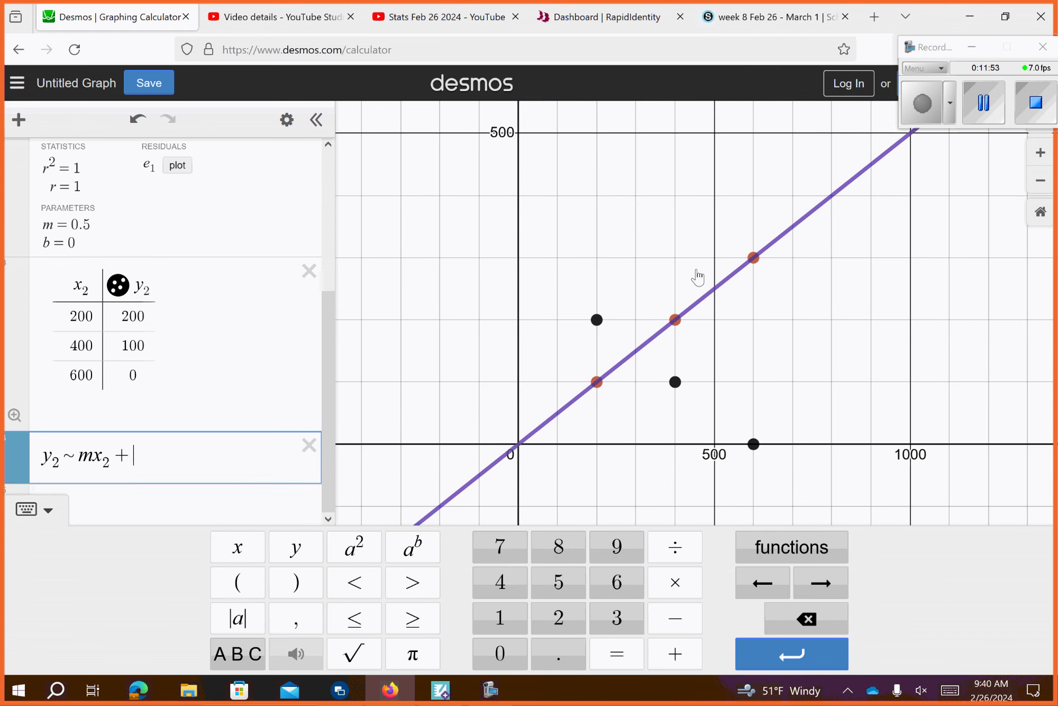
type("b")
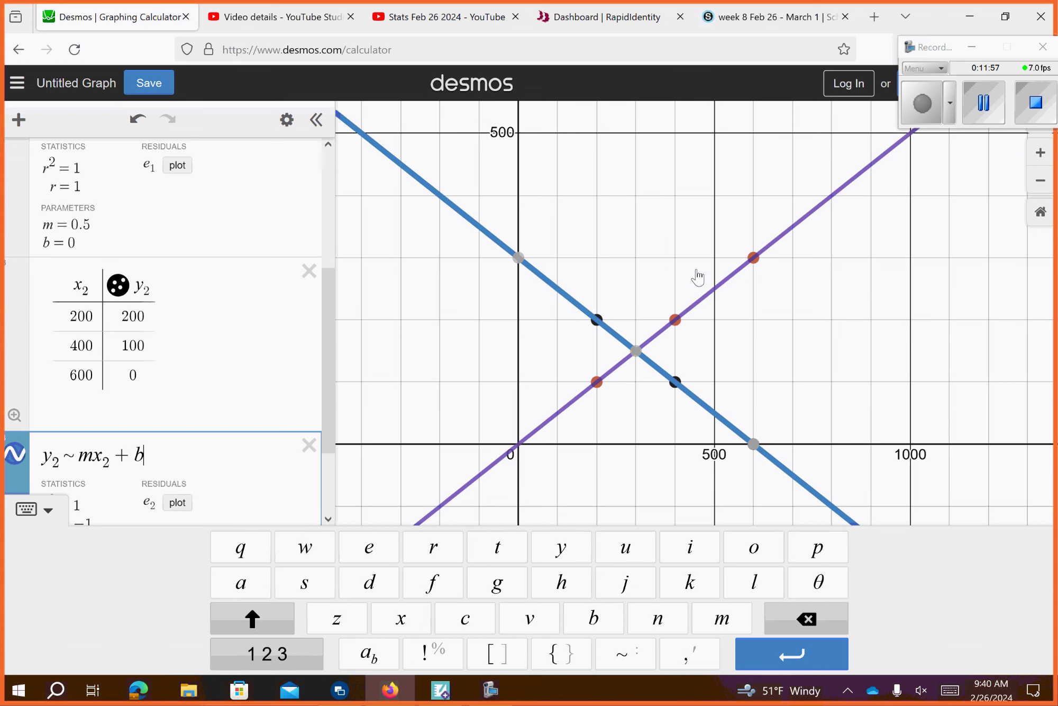
left_click(697, 276)
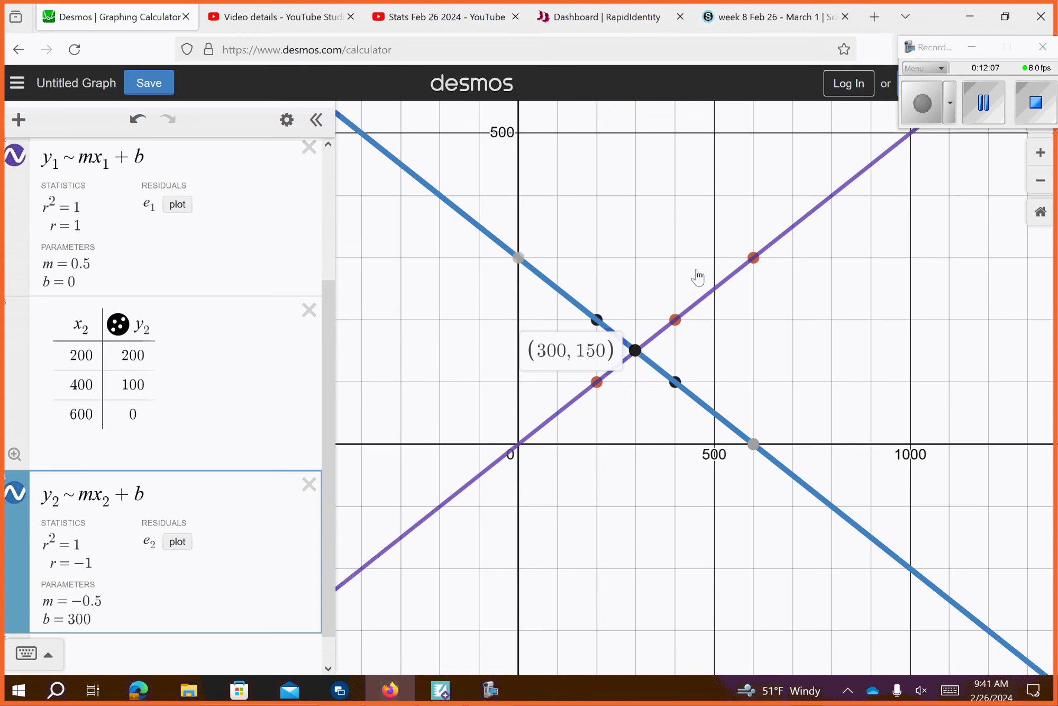
Delete both regressions and both data tables, leaving an empty expression line.
left_click(309, 147)
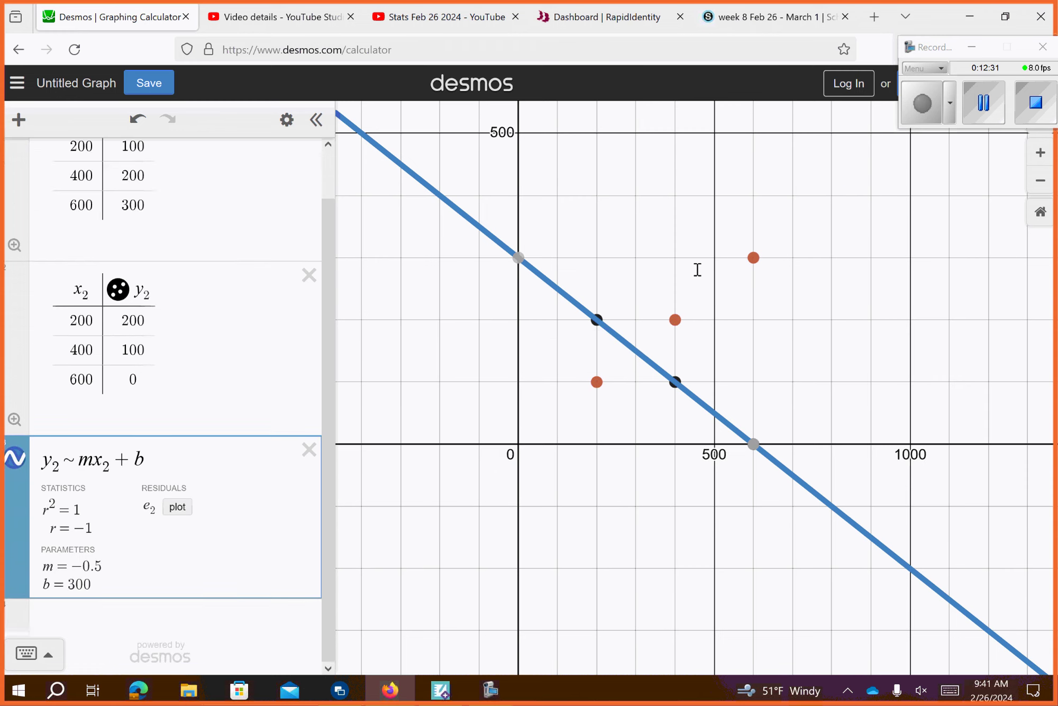
key("ctrl+shift+d")
key("ctrl+shift+d")
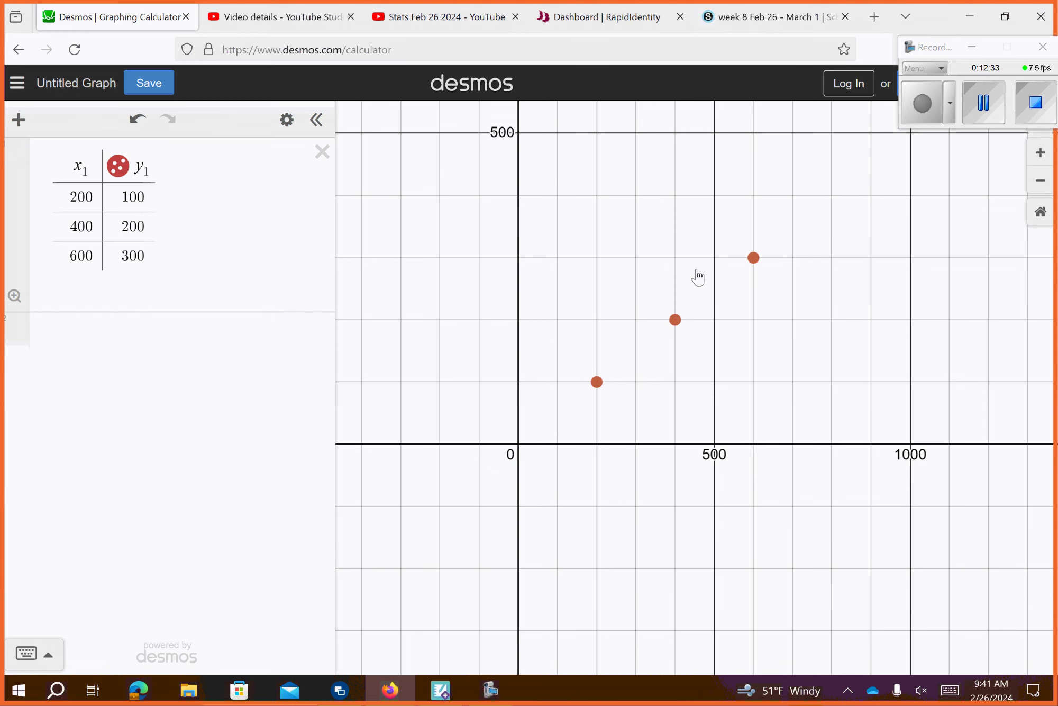
key("ctrl+shift+d")
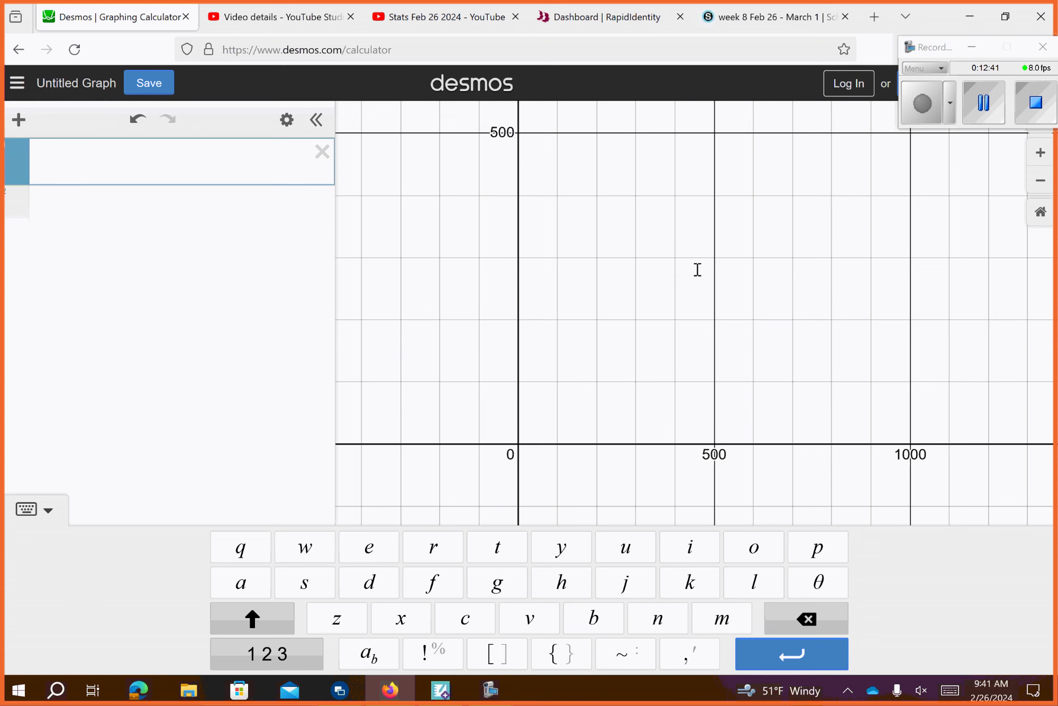
Graph the equation y + 6x = 420 on the first line and open a new expression line.
type("y")
left_click(266, 653)
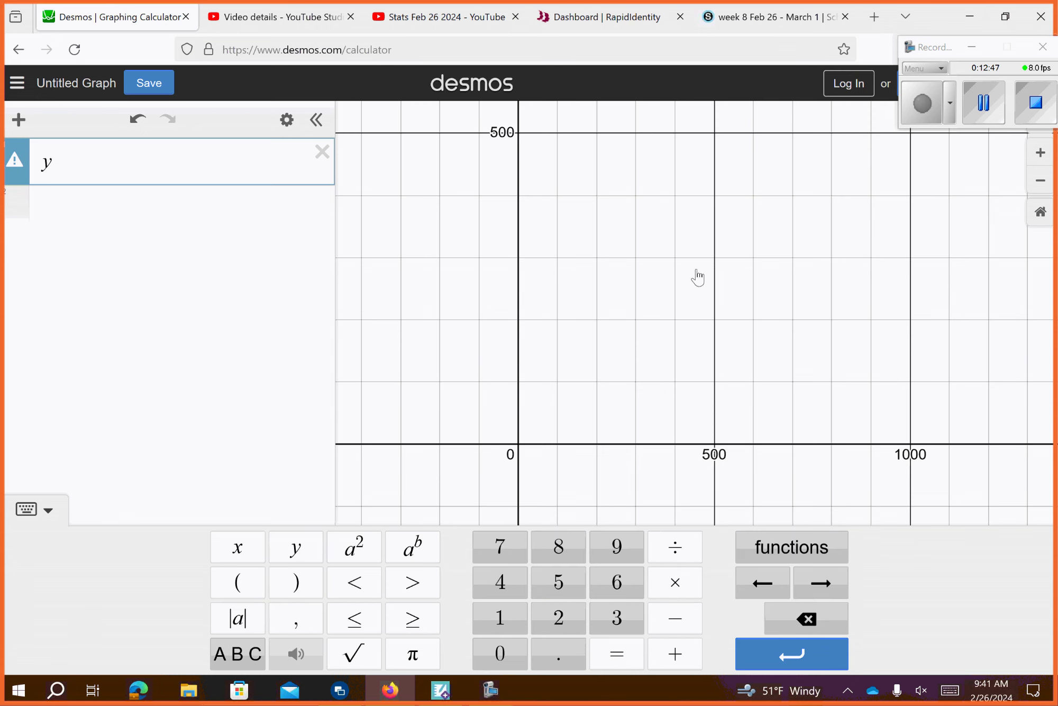
type("+6x=420")
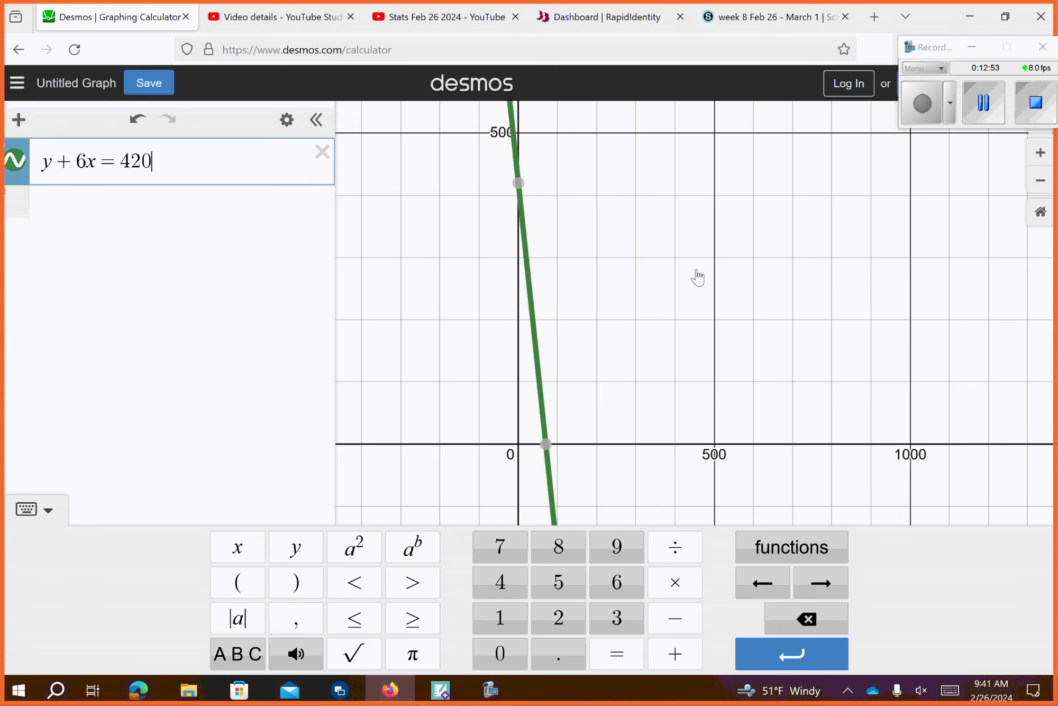
key("Return")
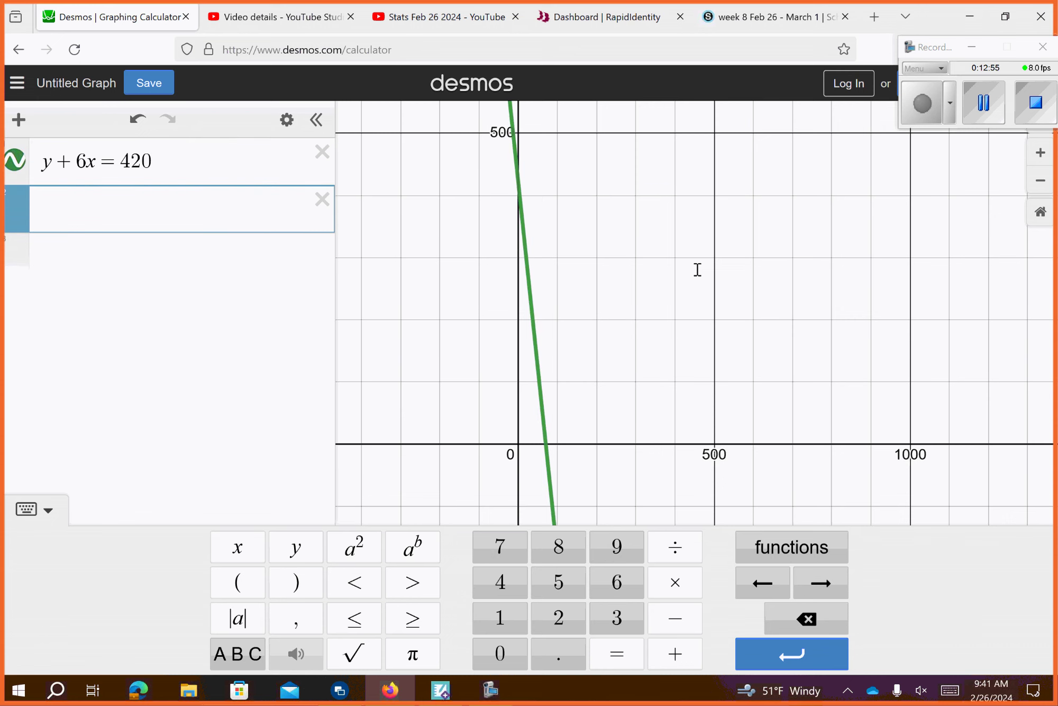
Graph the equation y = 6x + 60 on the second line and hide the on-screen keypad.
type("y=6x+")
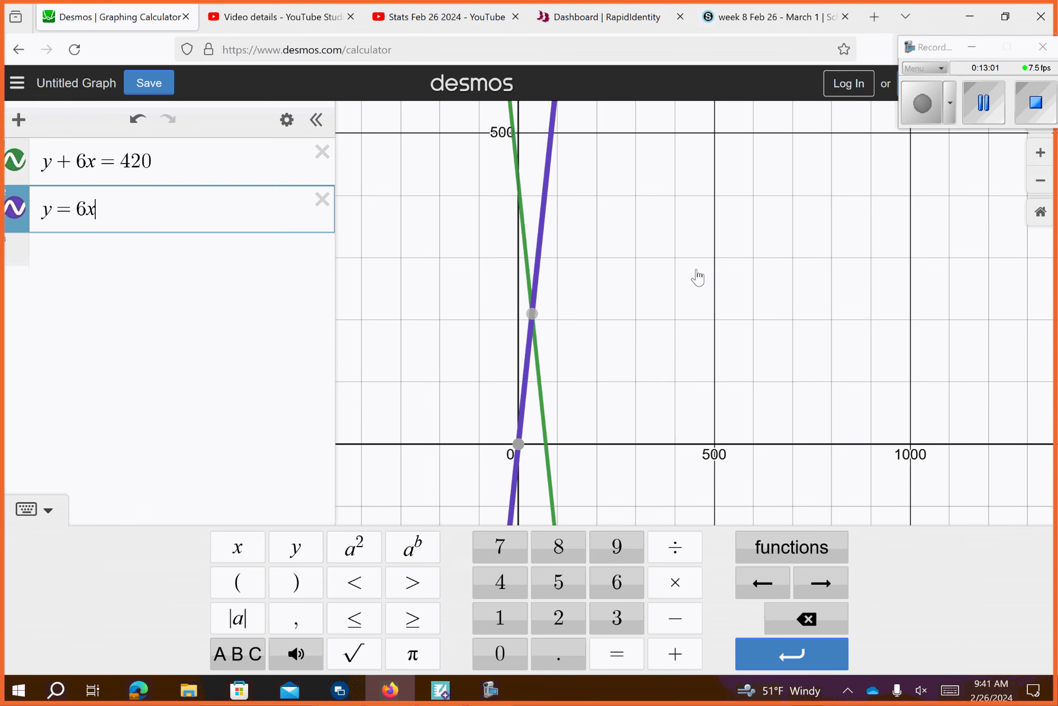
type("60")
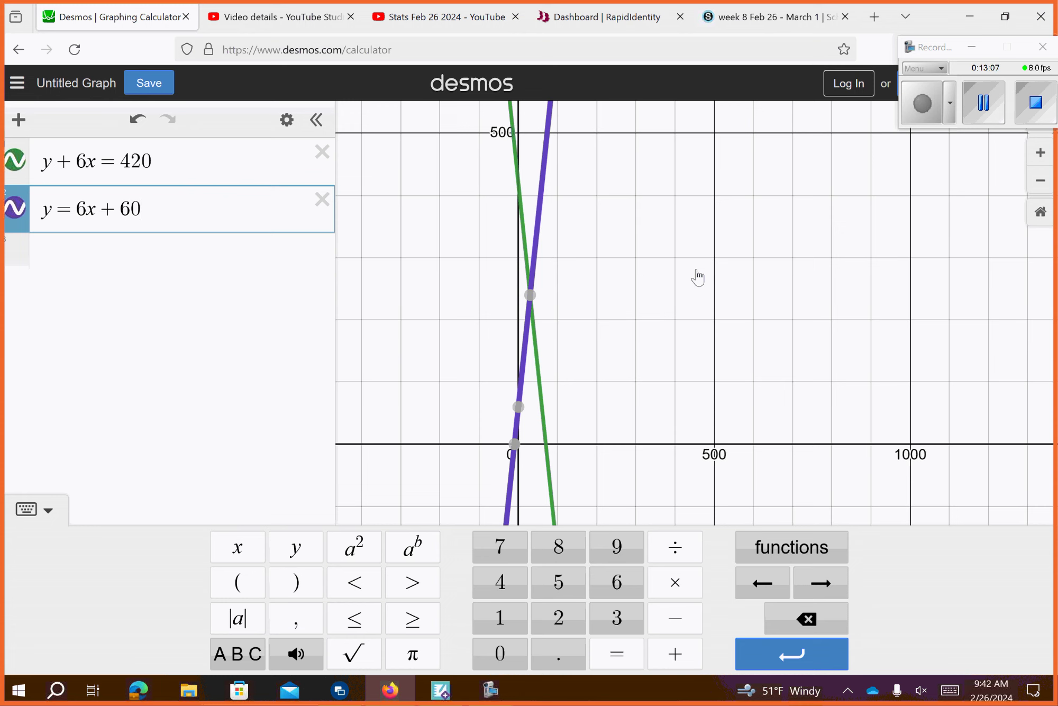
left_click(697, 277)
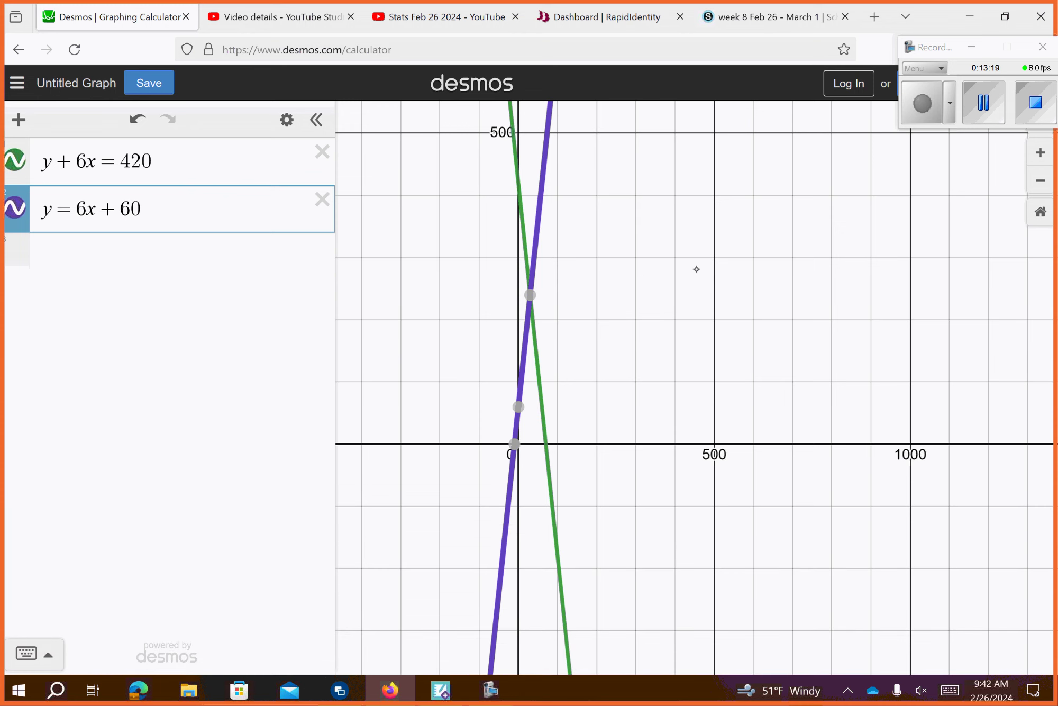
Show the coordinates where the two lines cross and delete both equations, leaving an empty expression line.
left_click(529, 294)
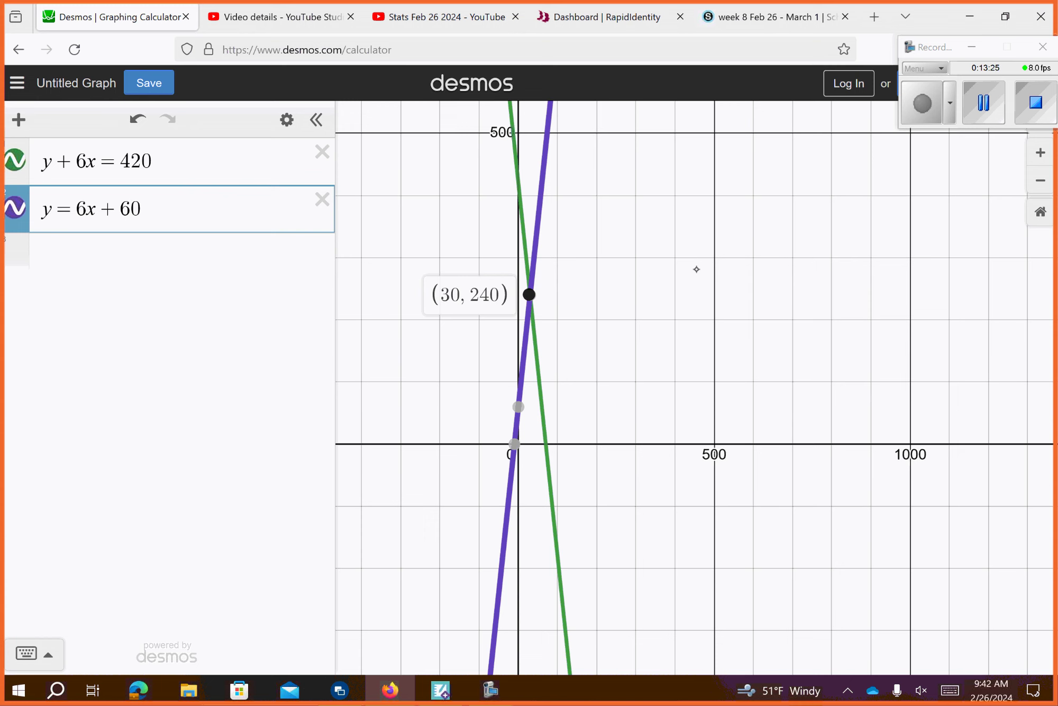
left_click(322, 152)
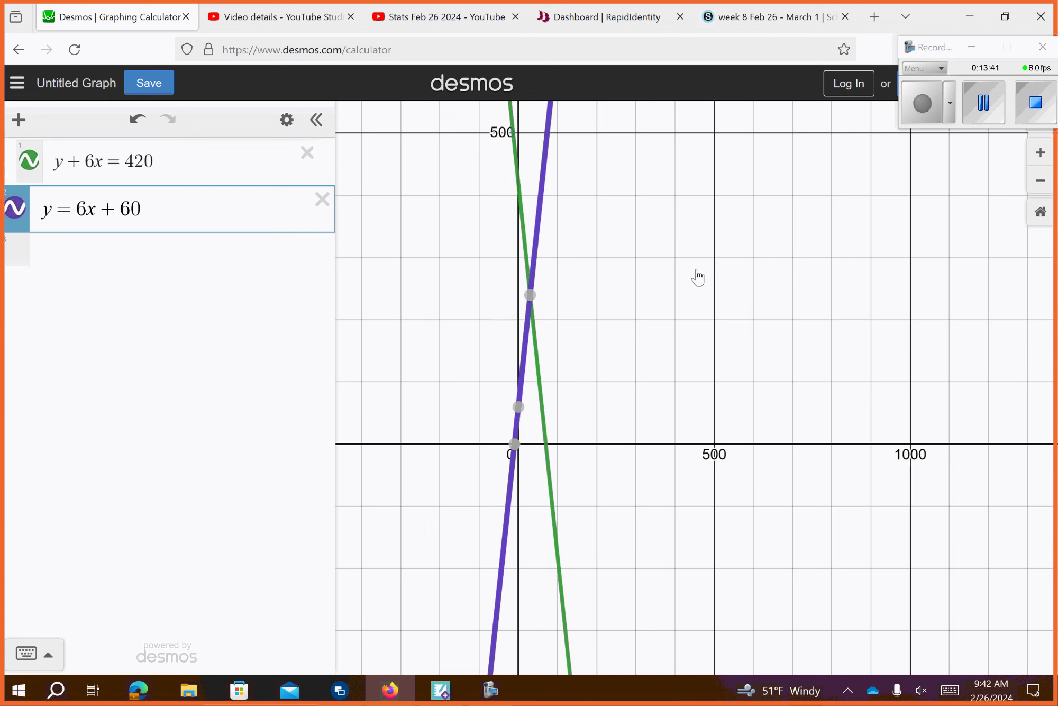
left_click(322, 152)
left_click(169, 162)
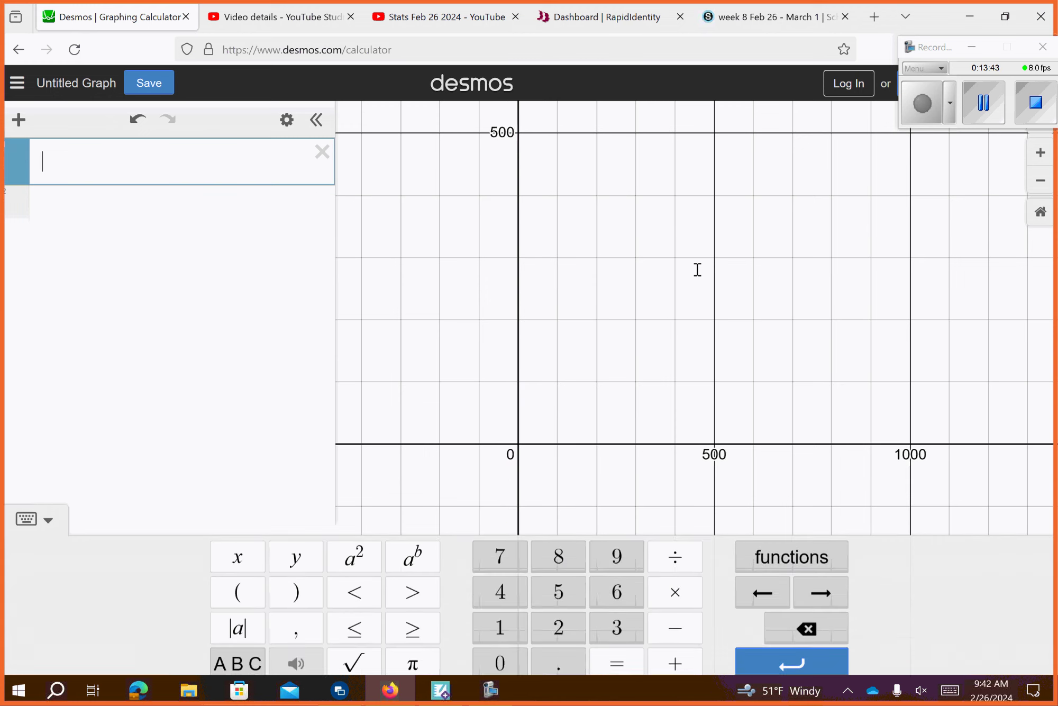
Graph the equation y² + 5x = 200 on the first line and open a new expression line.
type("y^2")
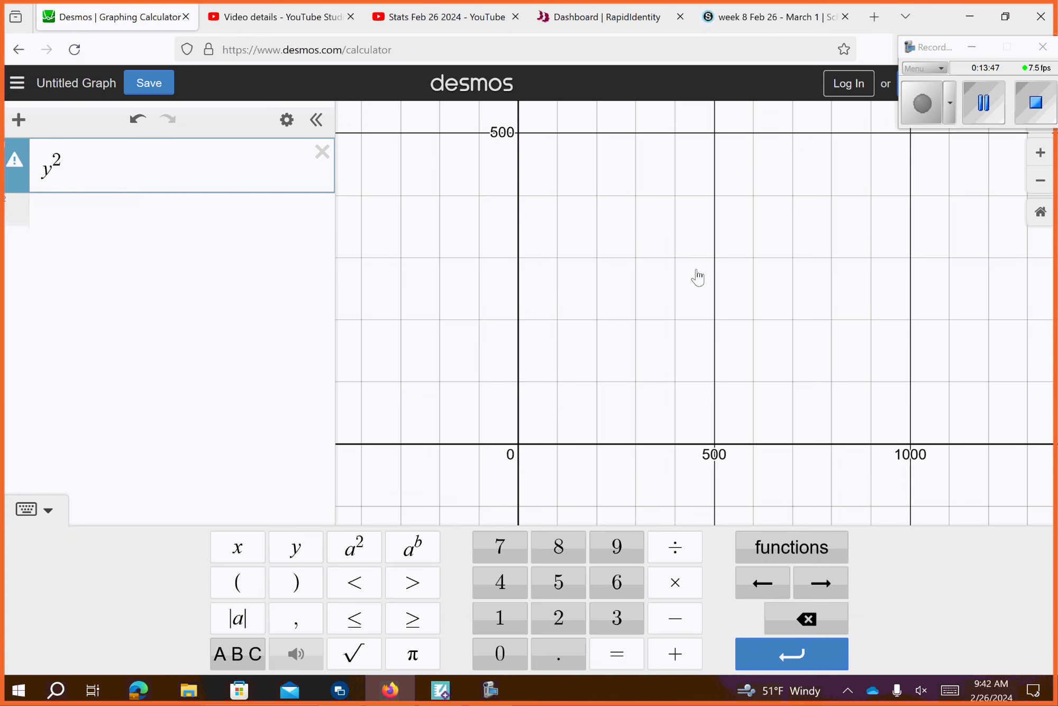
type("+5x=200")
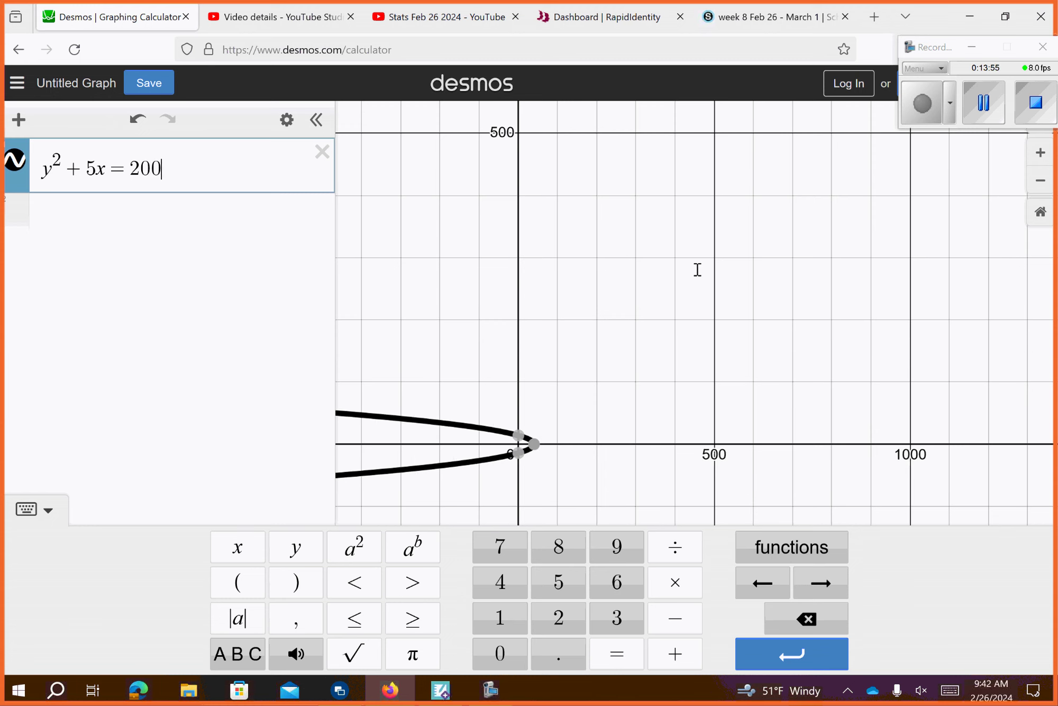
key("Return")
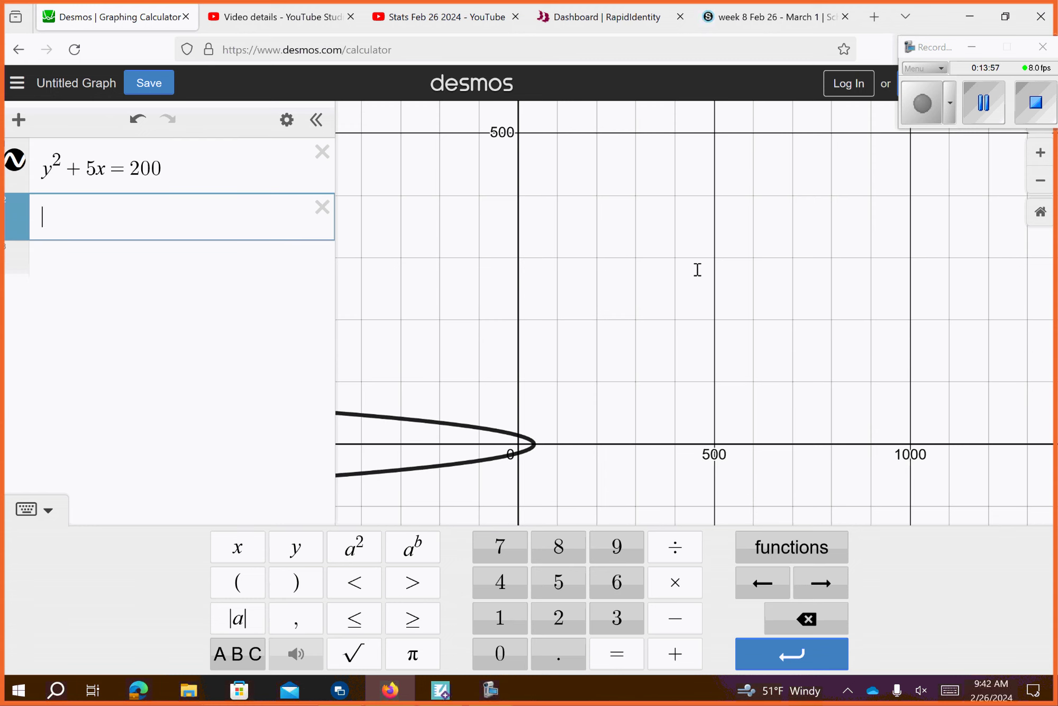
Graph the equation 40 − y² + 3x = 0 on the second line.
type("40-y^2")
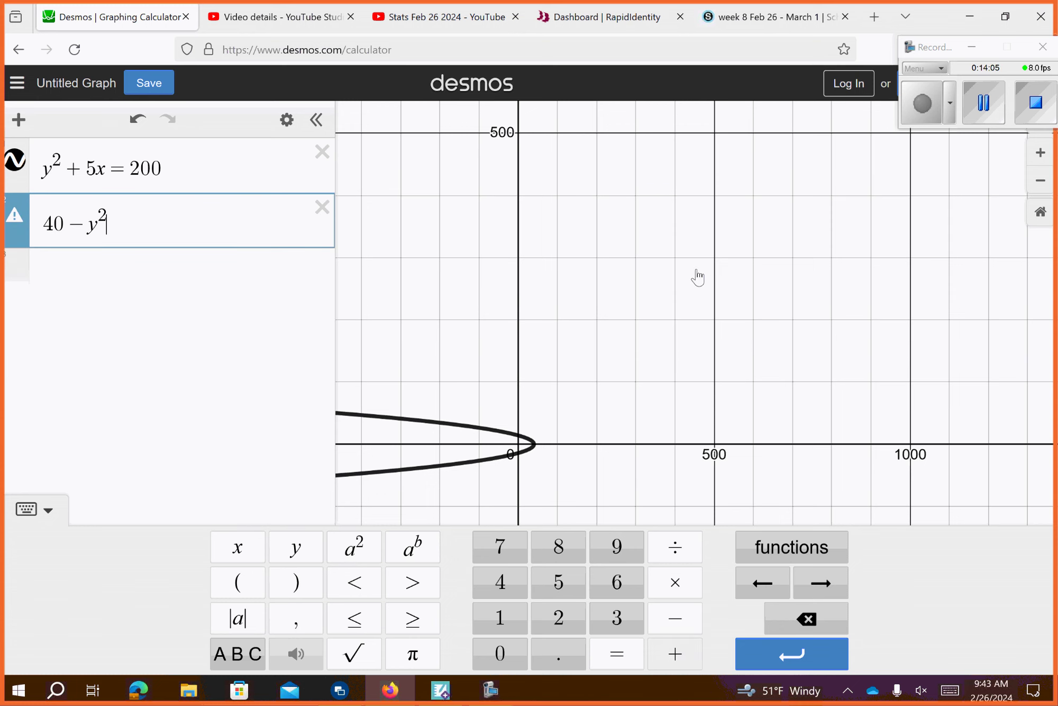
type("+")
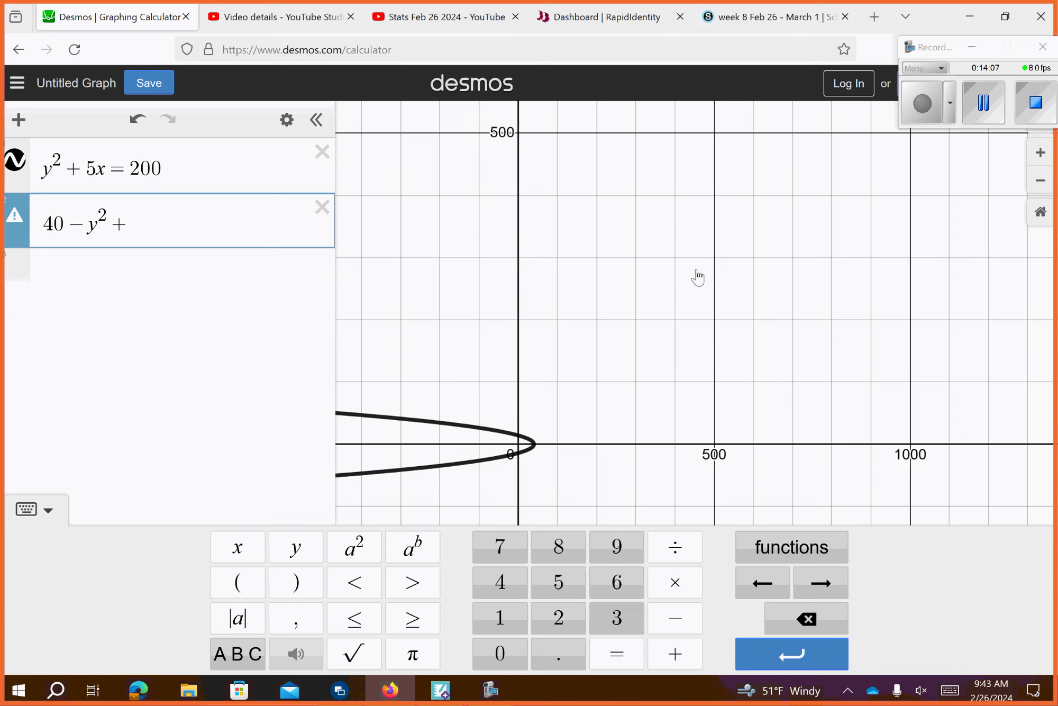
type("3x=0")
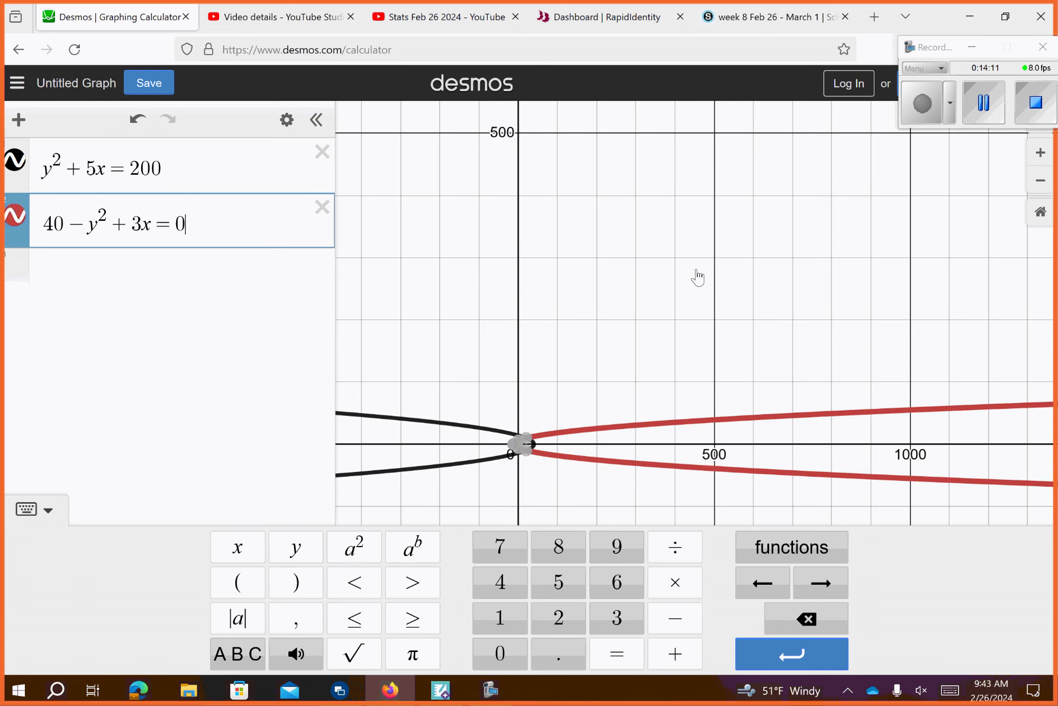
Show the coordinates of both points where the two sideways parabolas intersect.
left_click(356, 539)
scroll(356, 539, "up", 3)
left_click(747, 371)
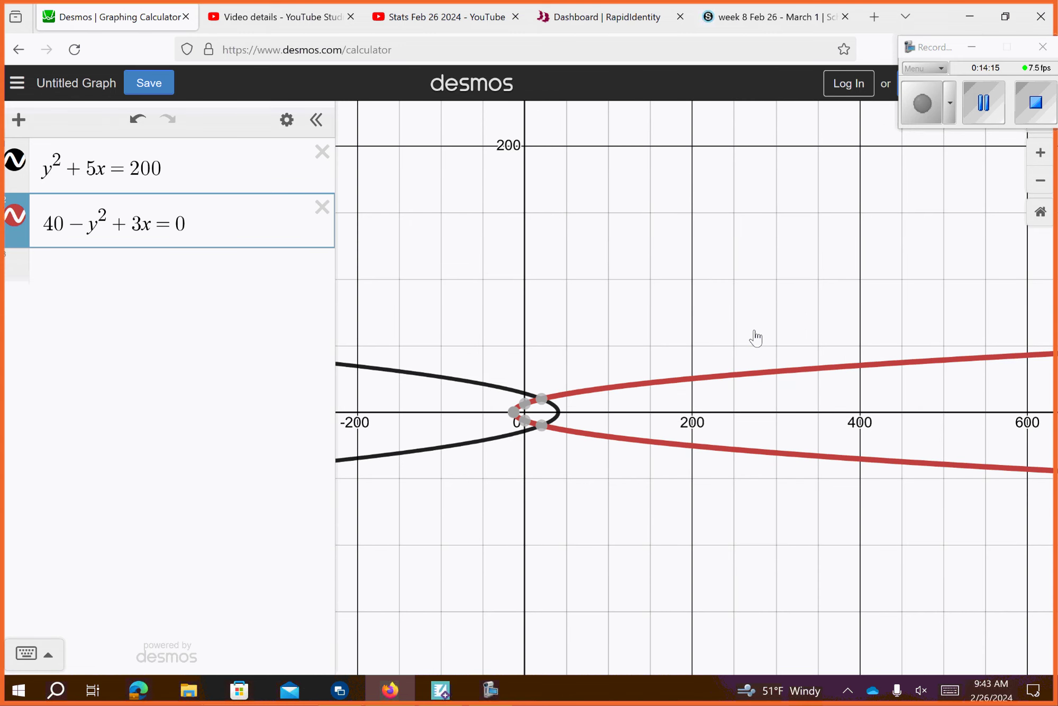
scroll(659, 411, "up", 3)
scroll(718, 432, "up", 2)
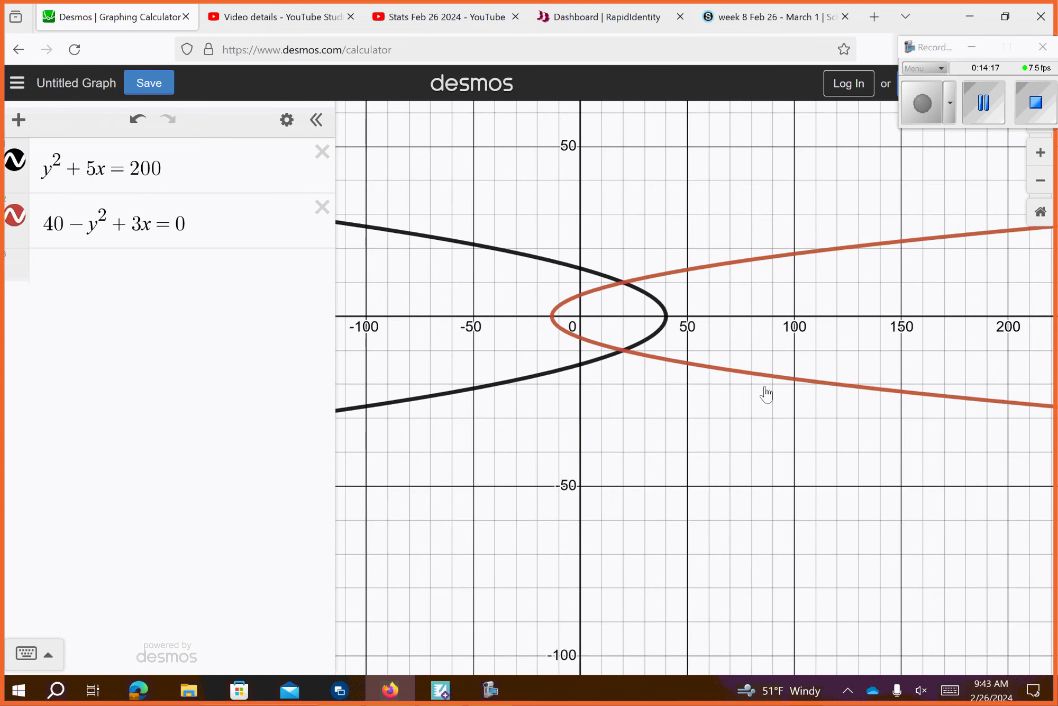
left_click(763, 384)
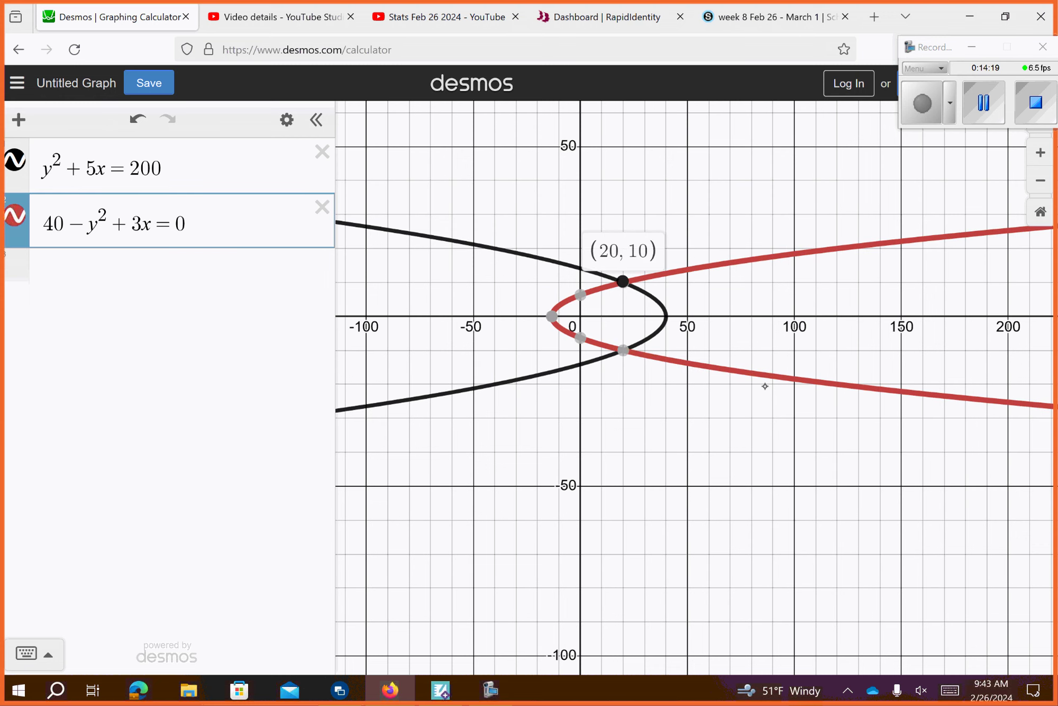
left_click(766, 392)
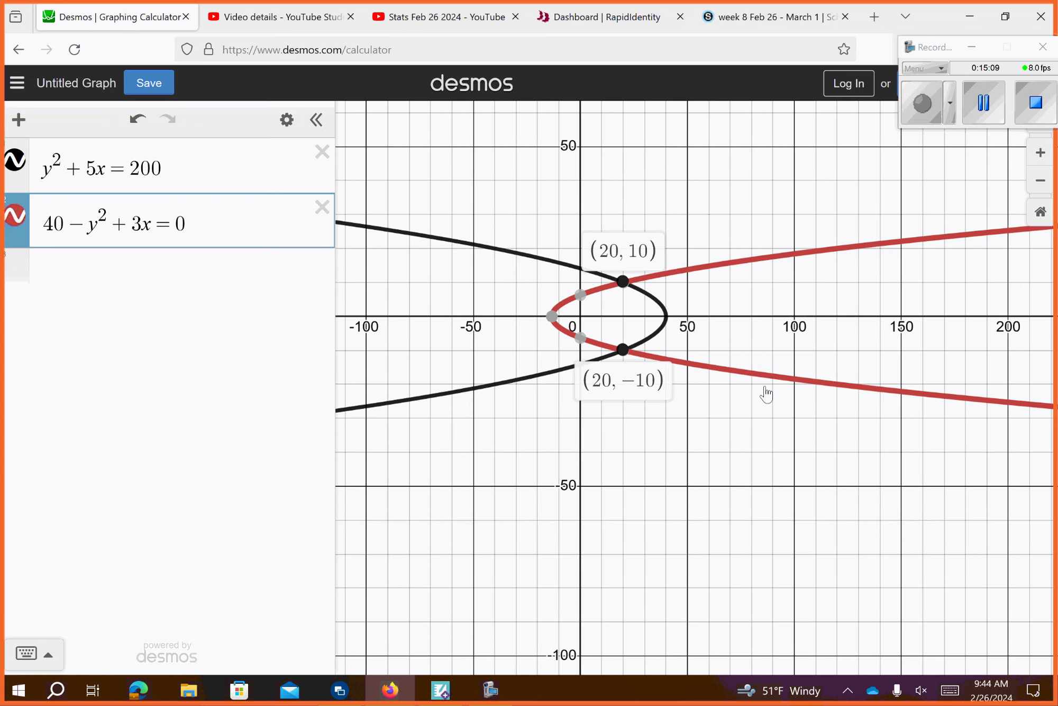
Switch to the blank SMART Notebook page and handwrite the heading "Ch 2 Rev." with the black pen.
left_click(981, 14)
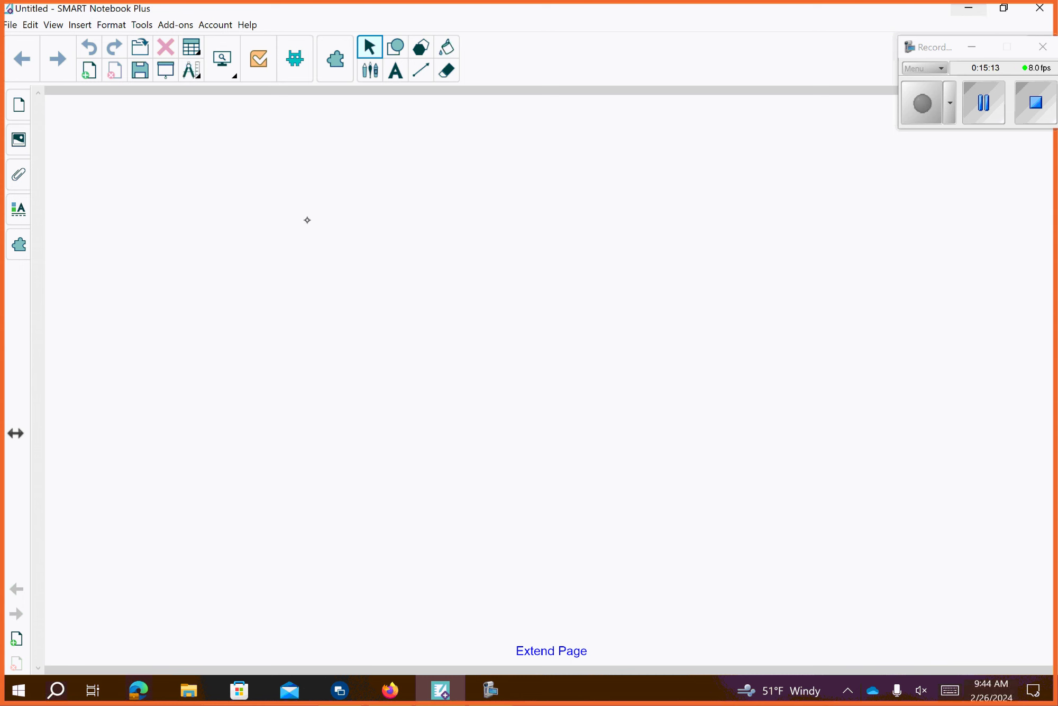
left_click(370, 74)
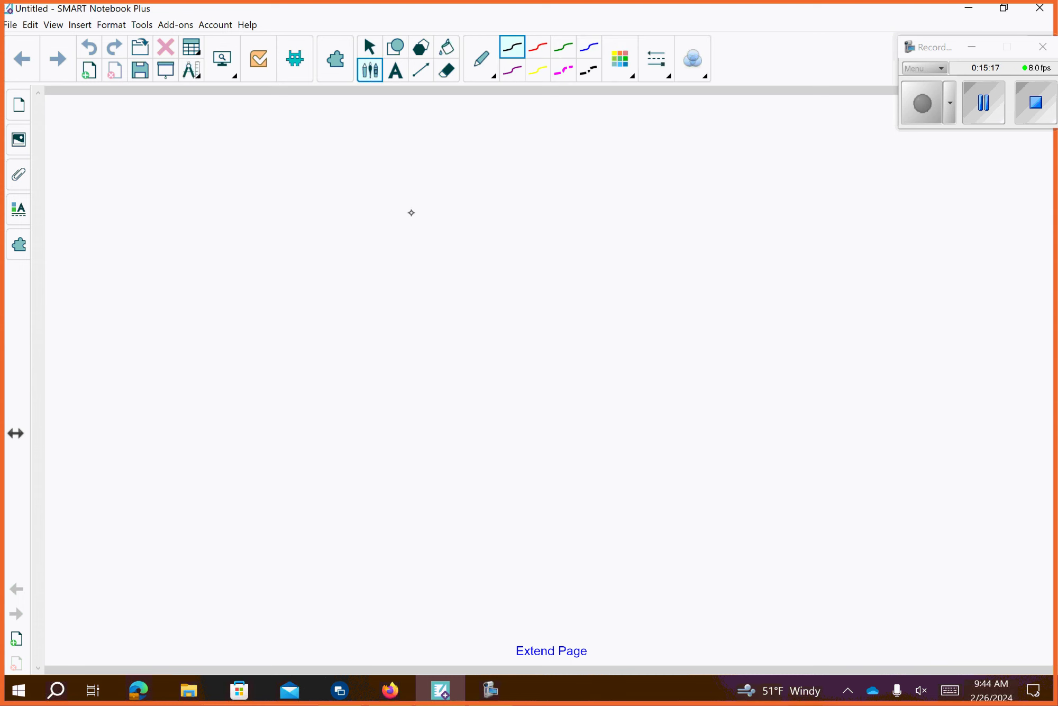
left_click_drag(425, 208, 431, 243)
left_click_drag(449, 181, 477, 243)
left_click_drag(518, 207, 569, 241)
mouse_move(627, 236)
left_mouse_down()
mouse_move(619, 203)
mouse_move(667, 234)
left_mouse_up()
left_click_drag(669, 221, 697, 229)
left_click_drag(715, 214, 745, 203)
left_click_drag(754, 221, 760, 231)
Handwrite "5–9" below the heading, finishing the 9 in green, and draw a green frame around all the writing.
left_click_drag(477, 318, 413, 371)
mouse_move(470, 350)
left_mouse_down()
mouse_move(535, 348)
mouse_move(543, 337)
left_mouse_up()
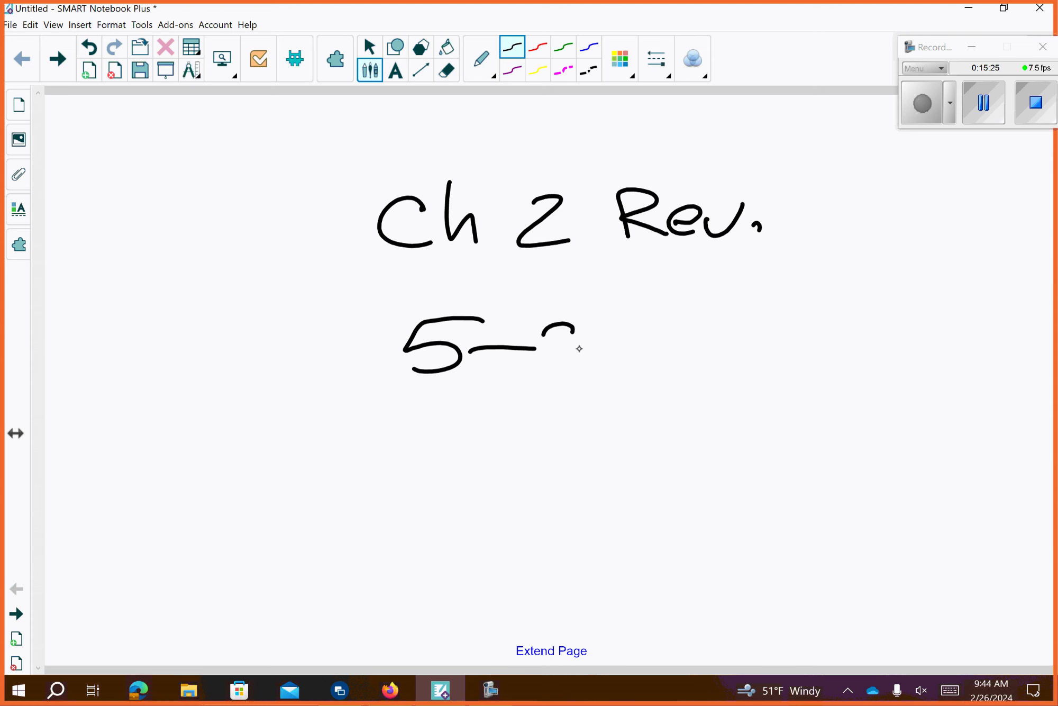
left_click(563, 47)
mouse_move(572, 331)
left_mouse_down()
mouse_move(550, 345)
mouse_move(565, 390)
left_mouse_up()
mouse_move(694, 143)
left_mouse_down()
mouse_move(310, 184)
mouse_move(290, 468)
left_mouse_up()
mouse_move(464, 471)
left_mouse_down()
mouse_move(802, 153)
mouse_move(574, 145)
left_mouse_up()
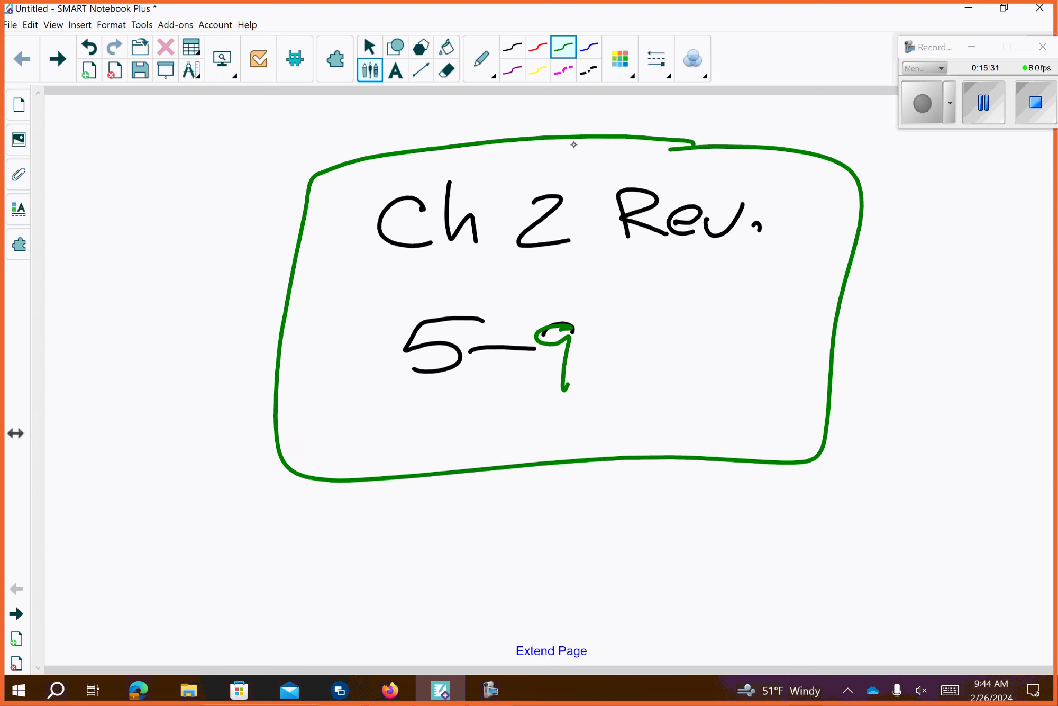